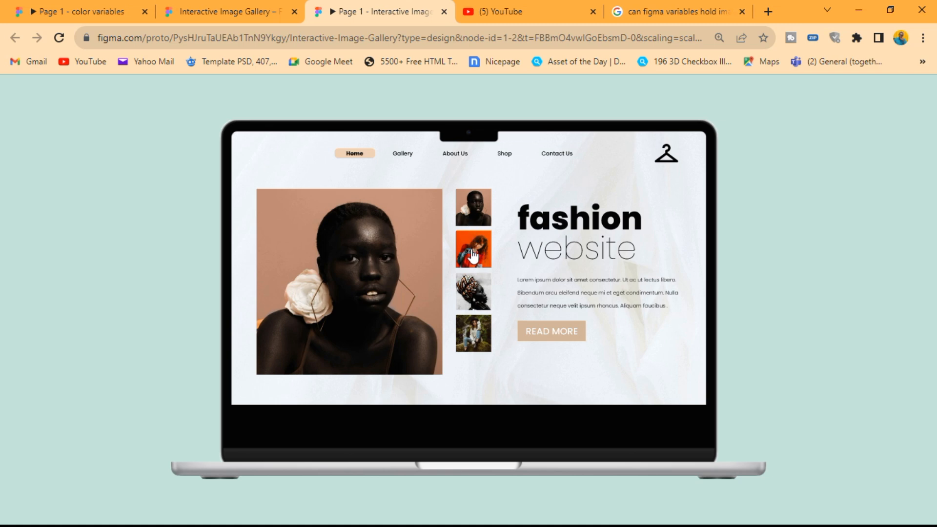
# Step: Test the finished gallery prototype by switching the main image through the thumbnails
pyautogui.click(477, 300)
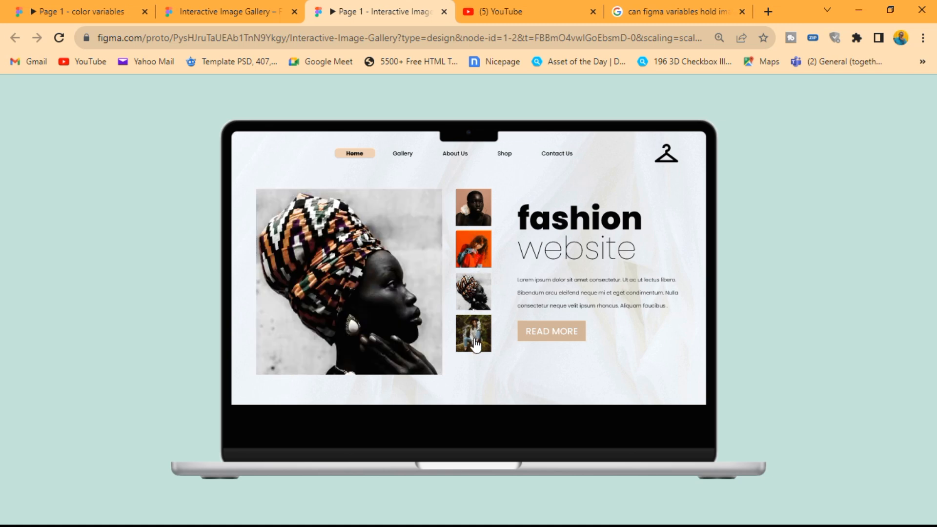
pyautogui.click(476, 346)
pyautogui.click(474, 301)
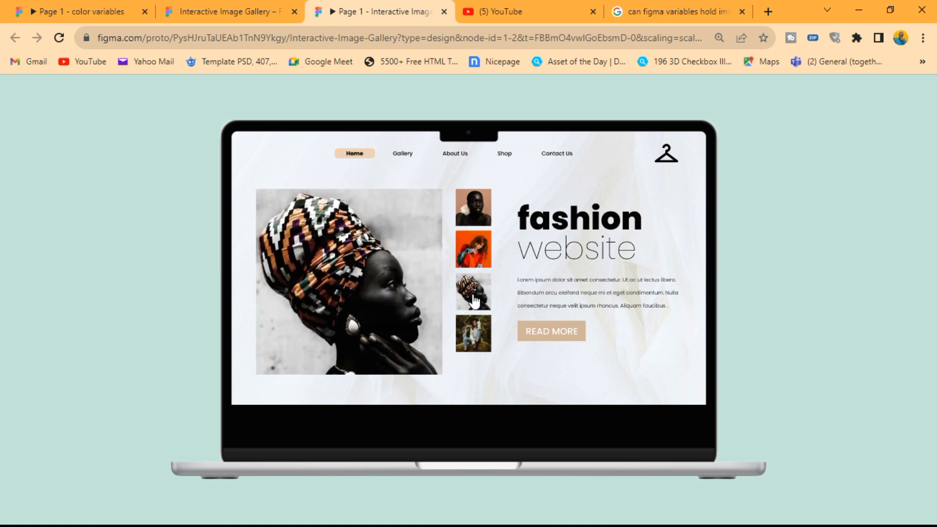
pyautogui.click(477, 255)
pyautogui.click(481, 211)
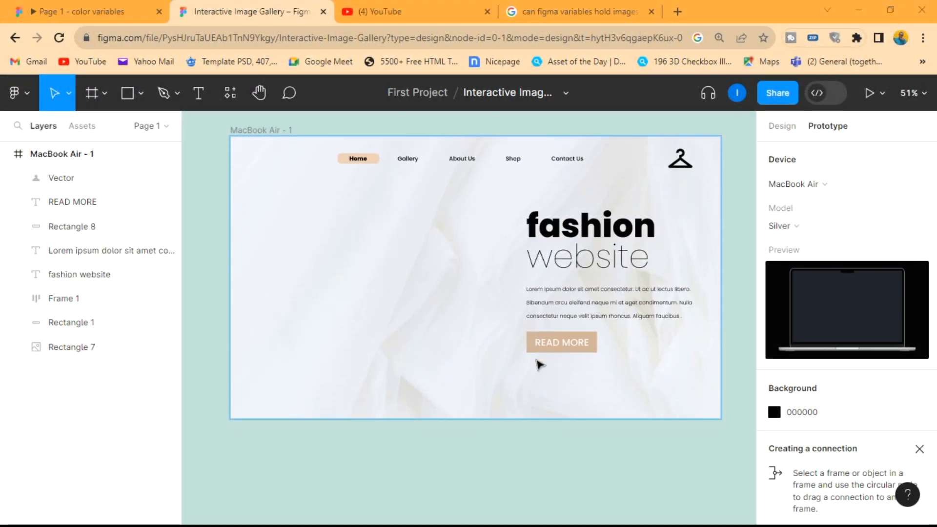
# Step: Draw a rectangle on the empty canvas below the MacBook Air frame and size it 503 × 502
pyautogui.scroll(-5, 537, 366)
pyautogui.scroll(-1, 519, 365)
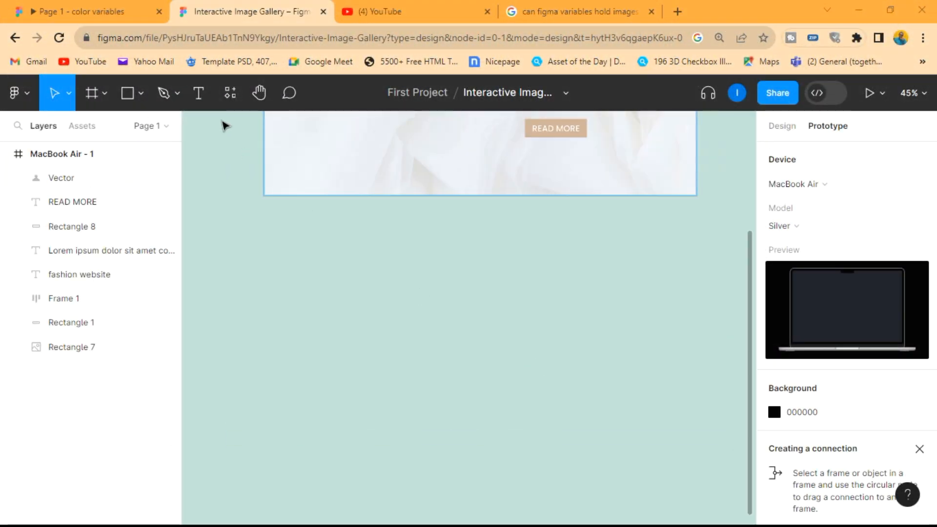
pyautogui.click(128, 95)
pyautogui.moveTo(318, 273); pyautogui.dragTo(415, 358)
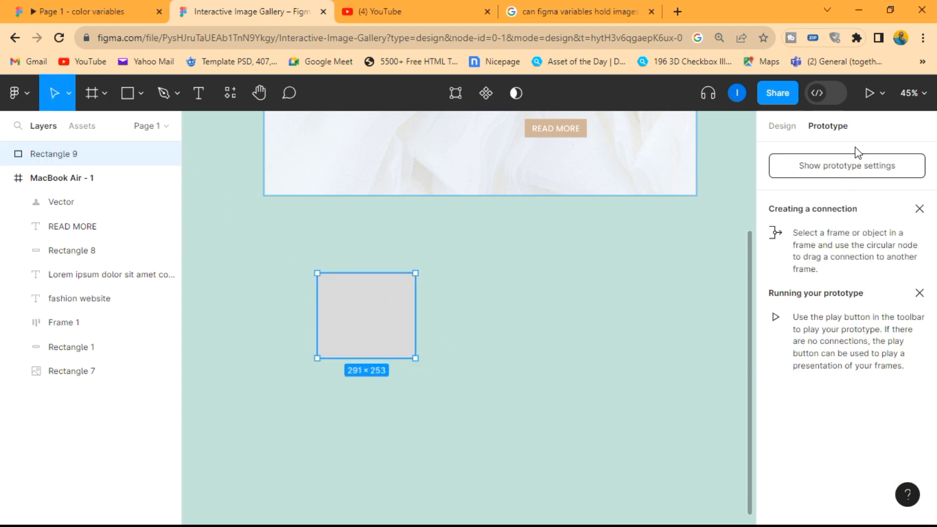
pyautogui.click(786, 128)
pyautogui.click(814, 219)
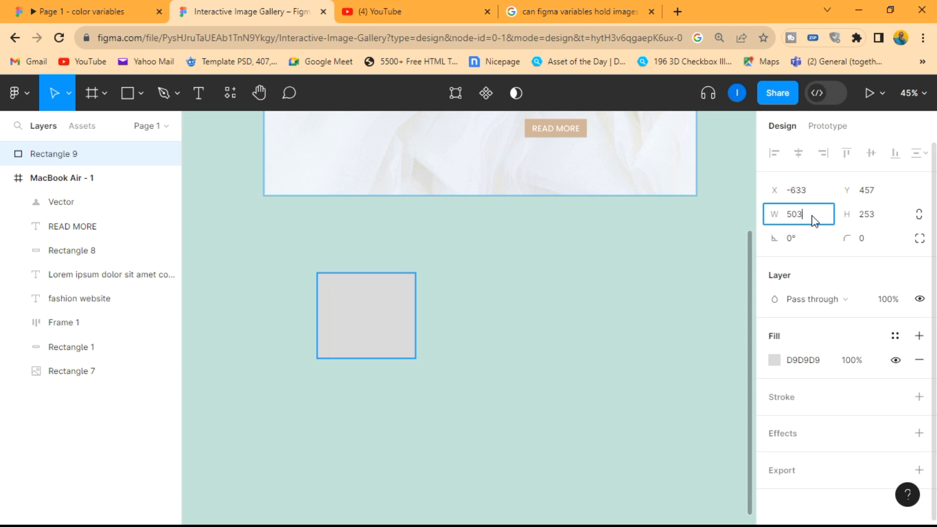
pyautogui.click(883, 218)
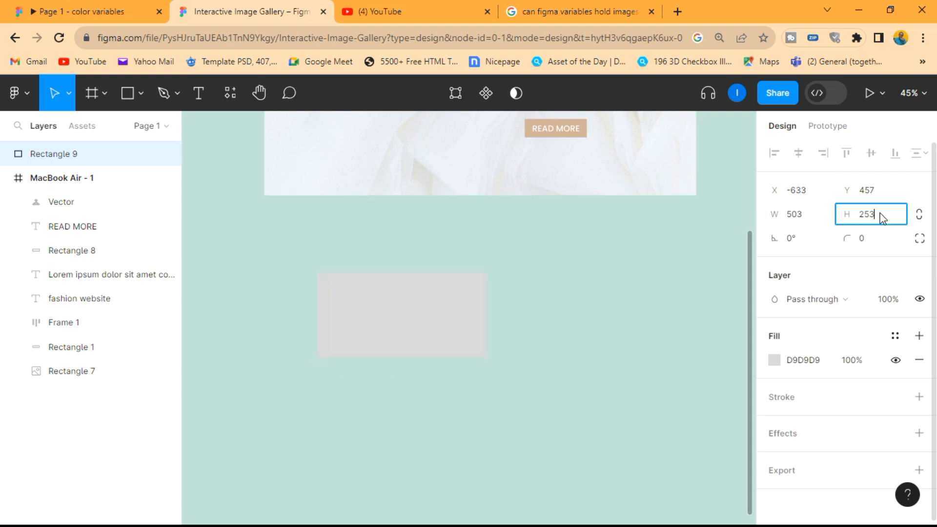
pyautogui.write('502')
pyautogui.press('Return')
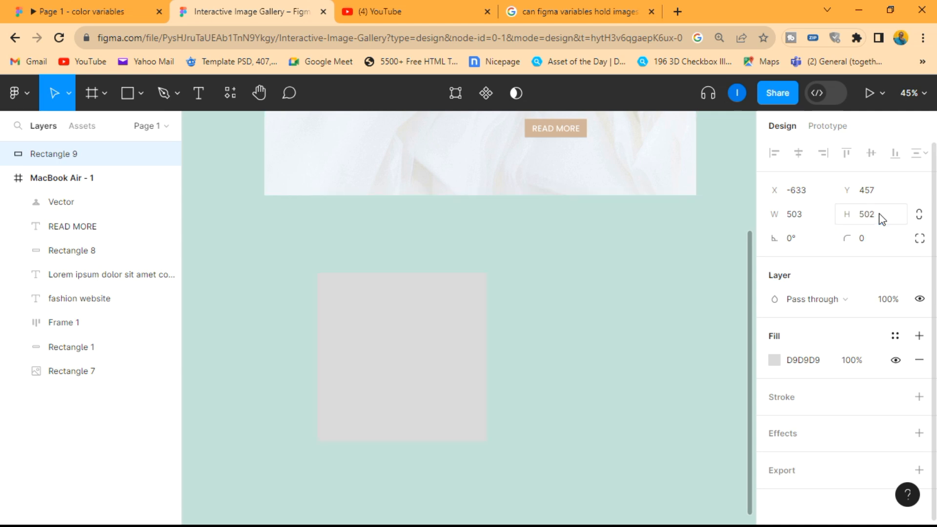
# Step: Duplicate the large square beside itself and resize the copy to 96 × 100 as a thumbnail
pyautogui.moveTo(417, 358); pyautogui.dragTo(584, 331)
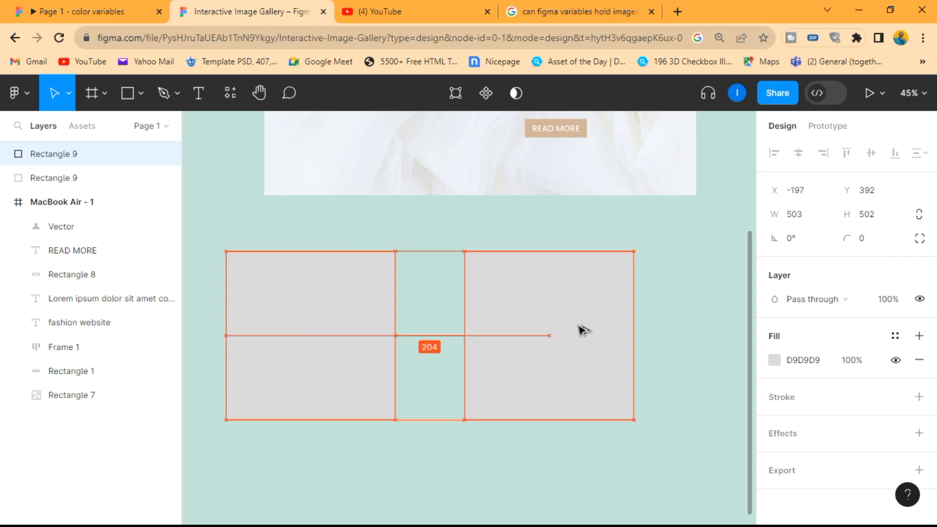
pyautogui.click(819, 224)
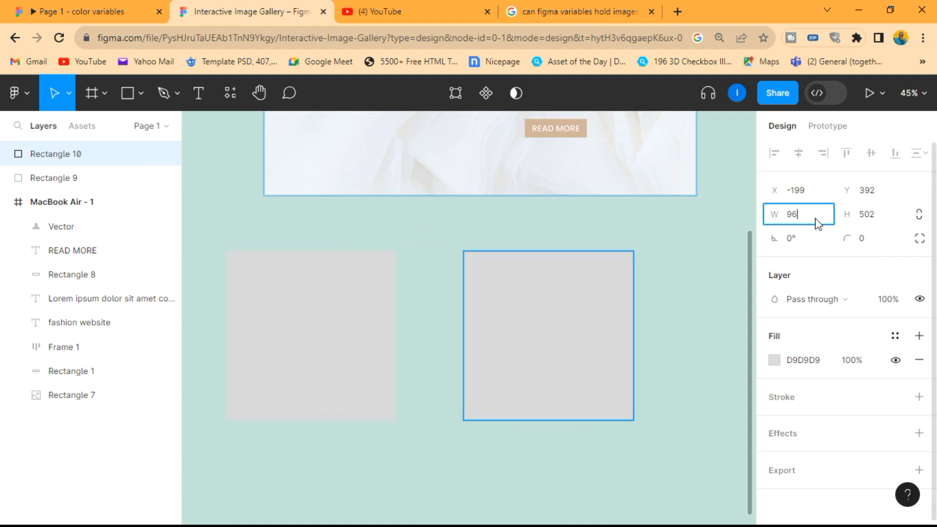
pyautogui.click(887, 224)
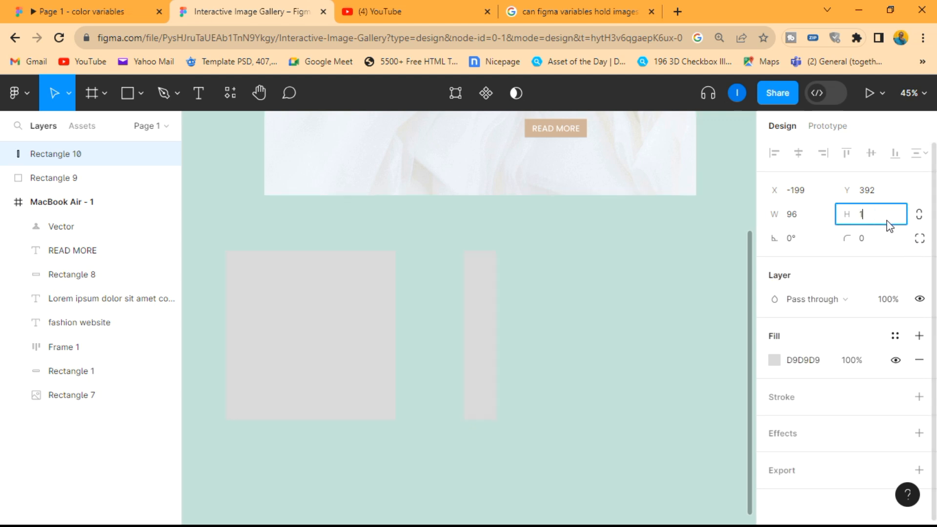
pyautogui.press('Return')
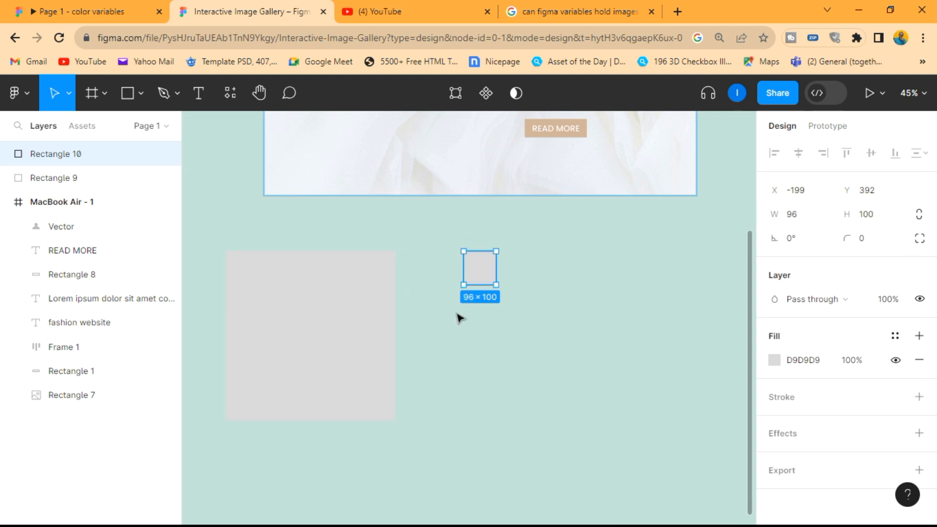
# Step: Change the fill of both the large square and the thumbnail to the light grey F5F5F5
pyautogui.click(443, 324)
pyautogui.scroll(1, 443, 325)
pyautogui.moveTo(485, 270); pyautogui.dragTo(473, 274)
pyautogui.moveTo(603, 339); pyautogui.dragTo(198, 249)
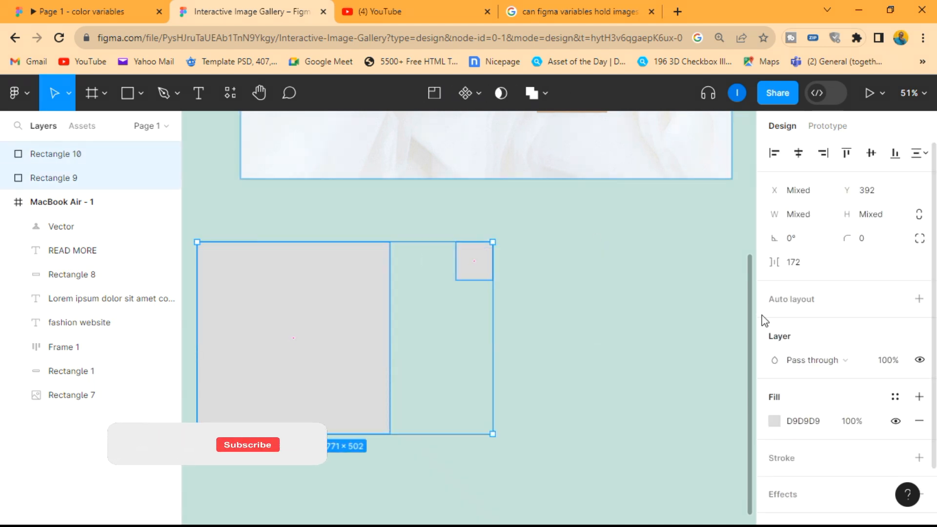
pyautogui.click(775, 421)
pyautogui.moveTo(596, 226); pyautogui.dragTo(572, 178)
pyautogui.click(553, 262)
# Step: Reposition the two rectangles below the frame, with the large square aligned to the frame's left edge
pyautogui.moveTo(478, 268); pyautogui.dragTo(490, 271)
pyautogui.moveTo(618, 390); pyautogui.dragTo(231, 225)
pyautogui.moveTo(299, 281); pyautogui.dragTo(343, 263)
pyautogui.click(628, 386)
pyautogui.scroll(-1, 455, 455)
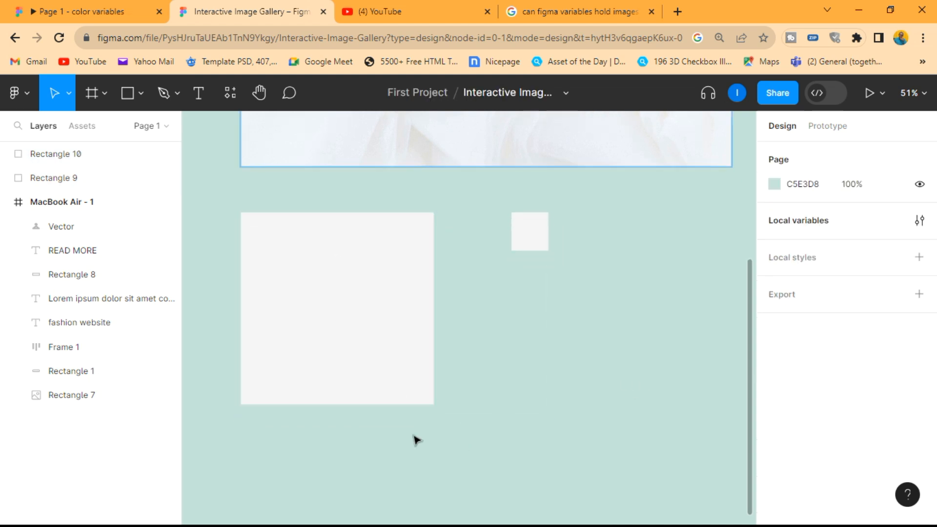
# Step: Run the Unsplash plugin and search for "model" photos
pyautogui.rightClick(369, 440)
pyautogui.moveTo(447, 479)
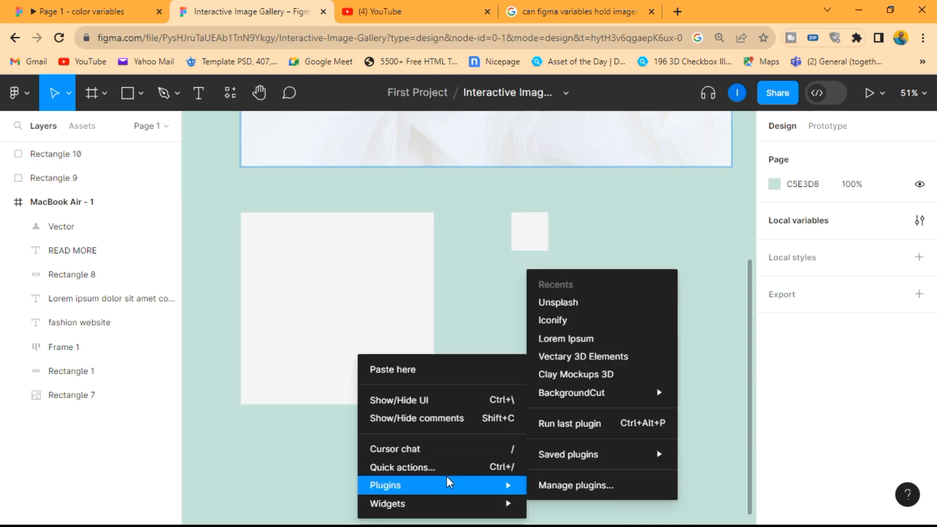
pyautogui.click(586, 306)
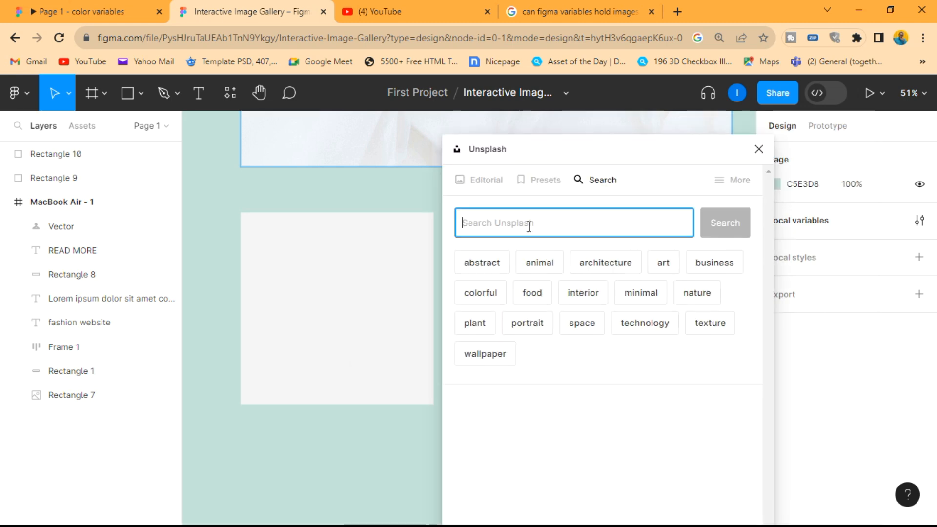
pyautogui.write('model')
pyautogui.press('Return')
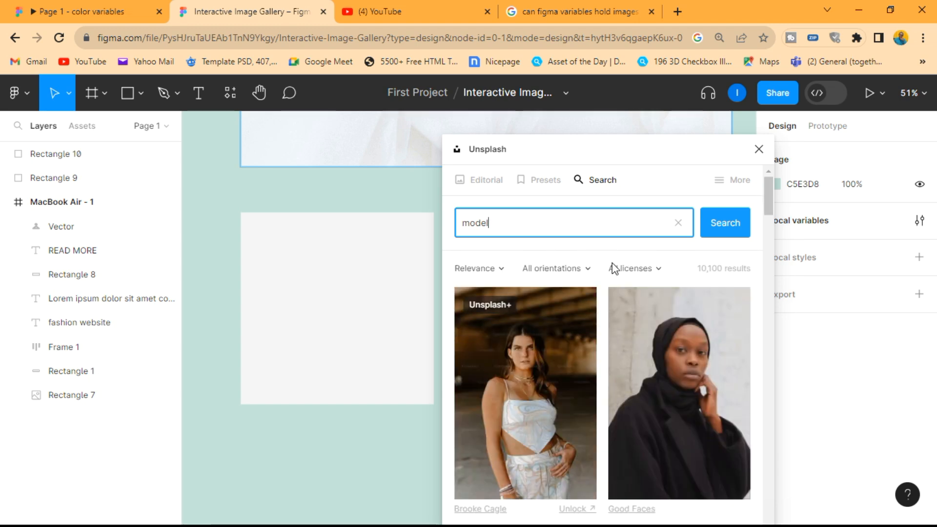
pyautogui.scroll(-4, 639, 317)
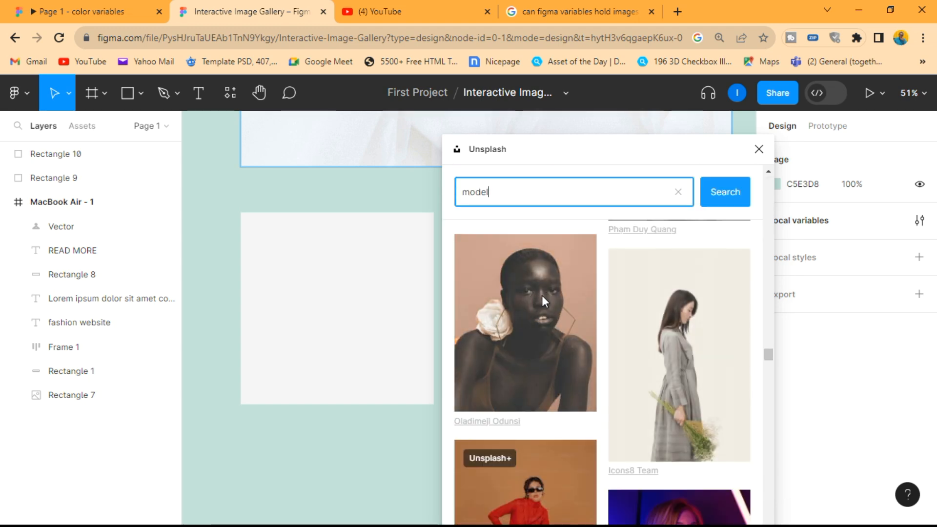
# Step: Fill the large square and the thumbnail with the portrait of the woman with a white flower on her shoulder
pyautogui.click(319, 269)
pyautogui.click(534, 296)
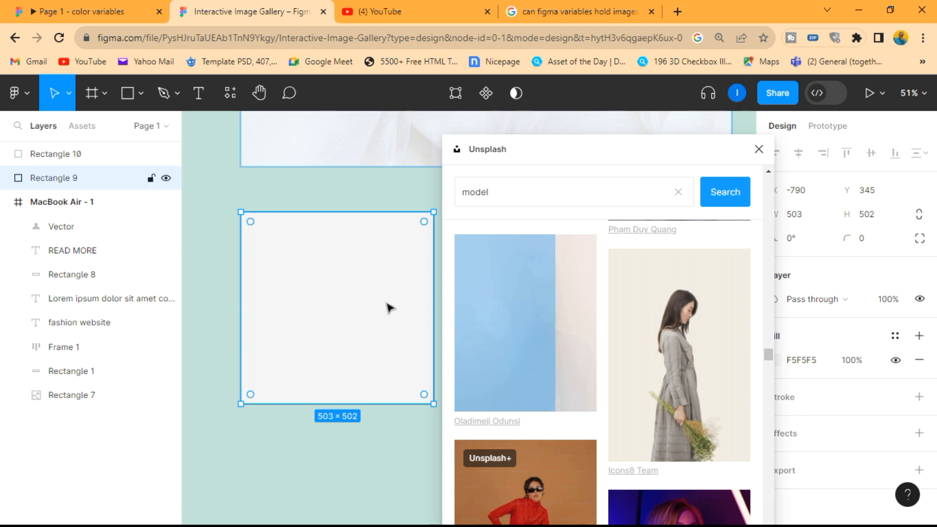
pyautogui.moveTo(516, 152); pyautogui.dragTo(679, 148)
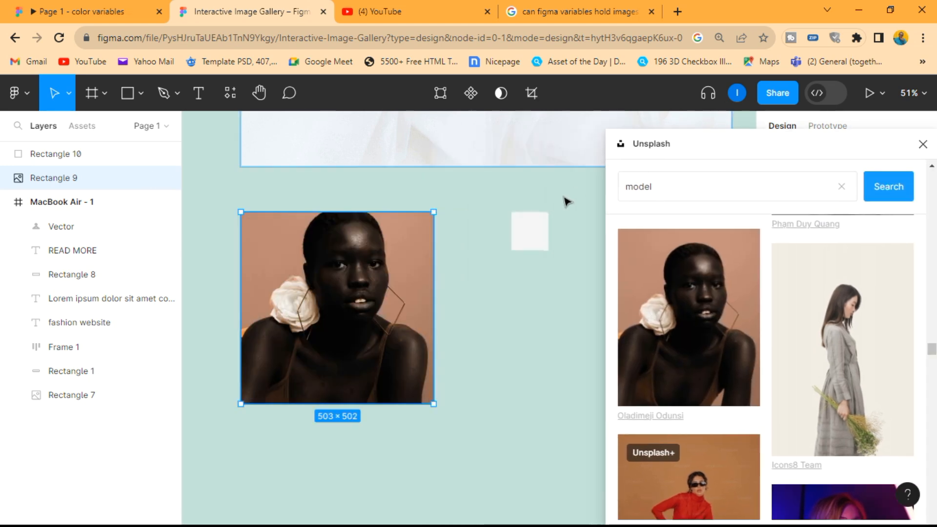
pyautogui.click(537, 234)
pyautogui.click(649, 298)
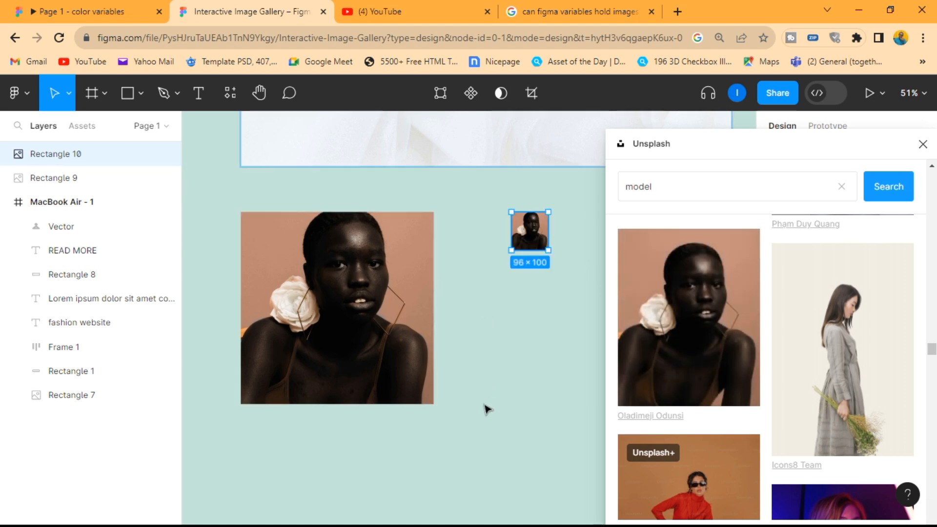
# Step: Duplicate the large portrait three times straight down, leaving 47 px gaps, to make a column of four
pyautogui.keyDown('ctrl'); pyautogui.scroll(-4, 460, 379); pyautogui.keyUp('ctrl')
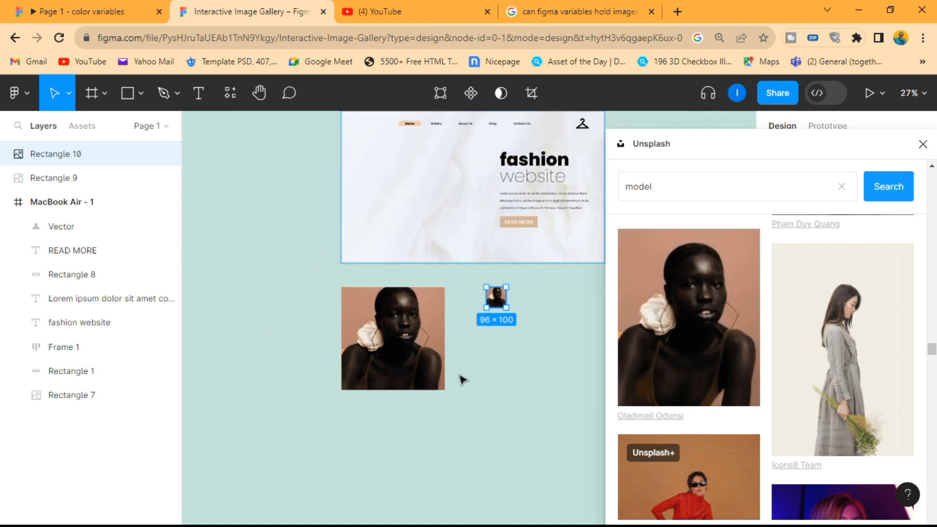
pyautogui.scroll(-2, 461, 375)
pyautogui.keyDown('ctrl'); pyautogui.scroll(-1, 460, 366); pyautogui.keyUp('ctrl')
pyautogui.scroll(-1, 460, 358)
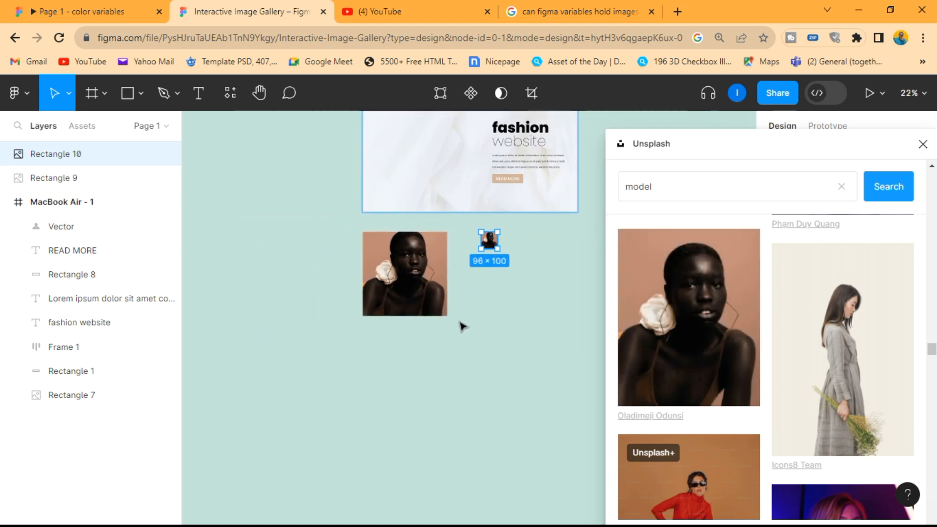
pyautogui.click(432, 279)
pyautogui.keyDown('alt'); pyautogui.moveTo(418, 289); pyautogui.dragTo(417, 483); pyautogui.keyUp('alt')
pyautogui.scroll(-5, 410, 468)
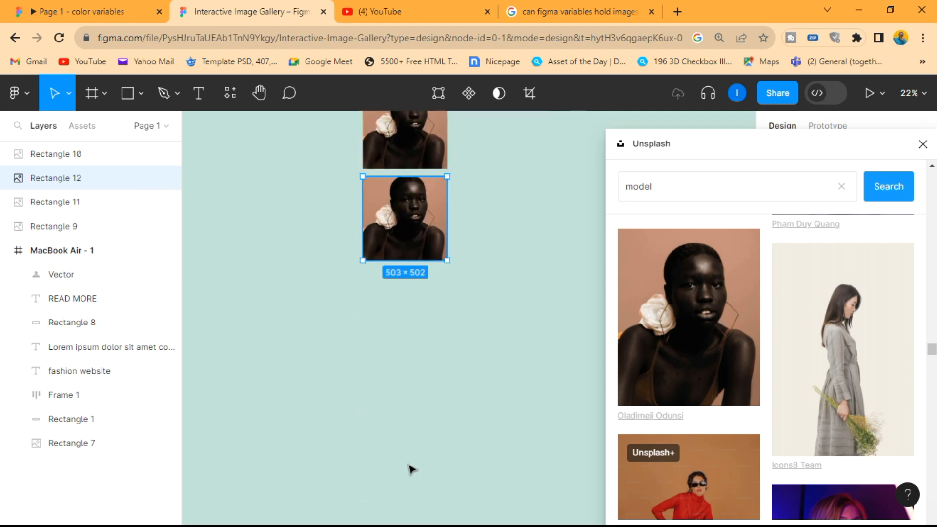
pyautogui.keyDown('alt'); pyautogui.moveTo(432, 242); pyautogui.dragTo(433, 326); pyautogui.keyUp('alt')
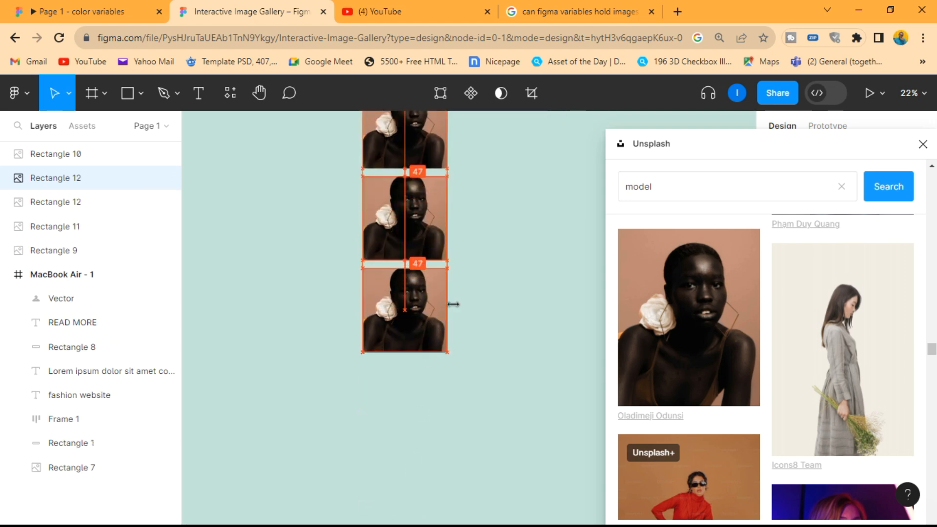
# Step: Duplicate the small thumbnail three times straight down with 51 px gaps to make a column of four
pyautogui.scroll(3, 483, 298)
pyautogui.click(495, 162)
pyautogui.keyDown('alt'); pyautogui.moveTo(495, 161); pyautogui.dragTo(495, 234); pyautogui.keyUp('alt')
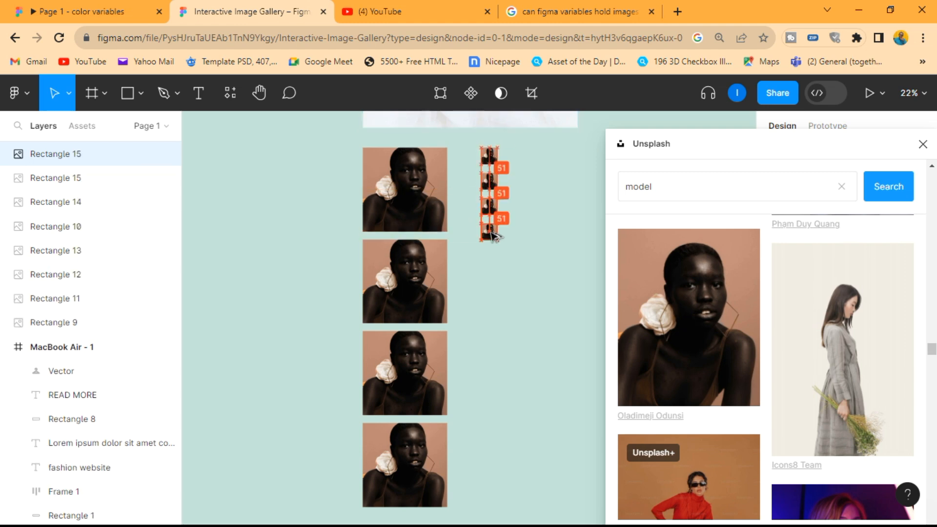
pyautogui.click(525, 272)
pyautogui.scroll(1, 546, 222)
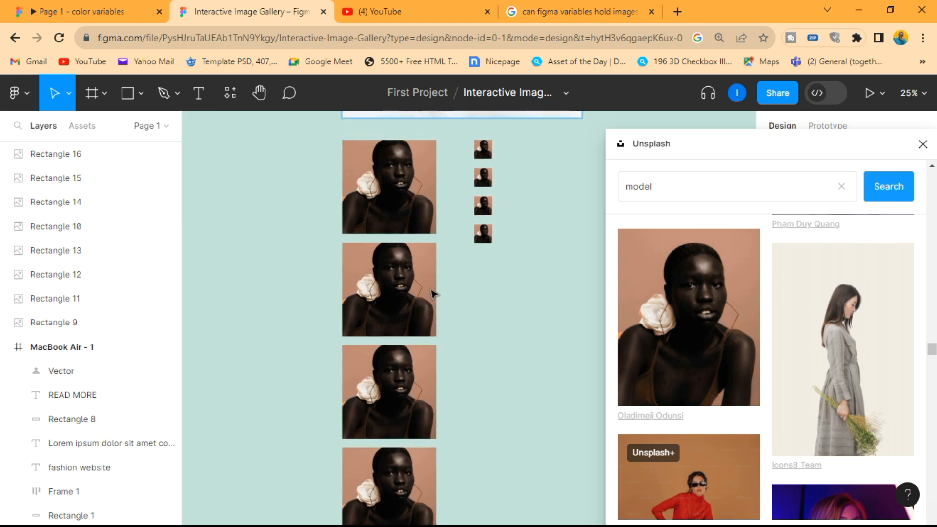
# Step: Fill the second large image and second thumbnail with the Unsplash photo of the red-haired woman on an orange background
pyautogui.click(424, 299)
pyautogui.hscroll(5, 448, 293)
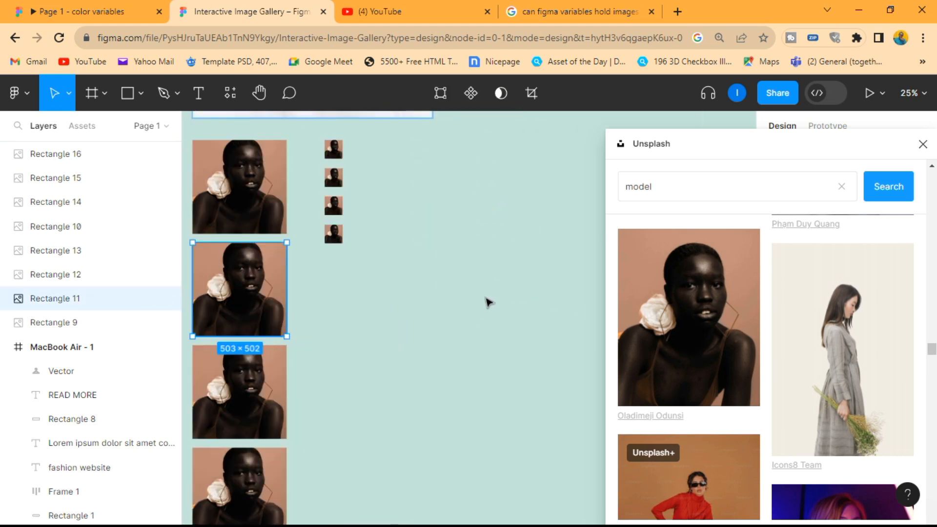
pyautogui.click(526, 299)
pyautogui.scroll(-5, 732, 291)
pyautogui.click(237, 308)
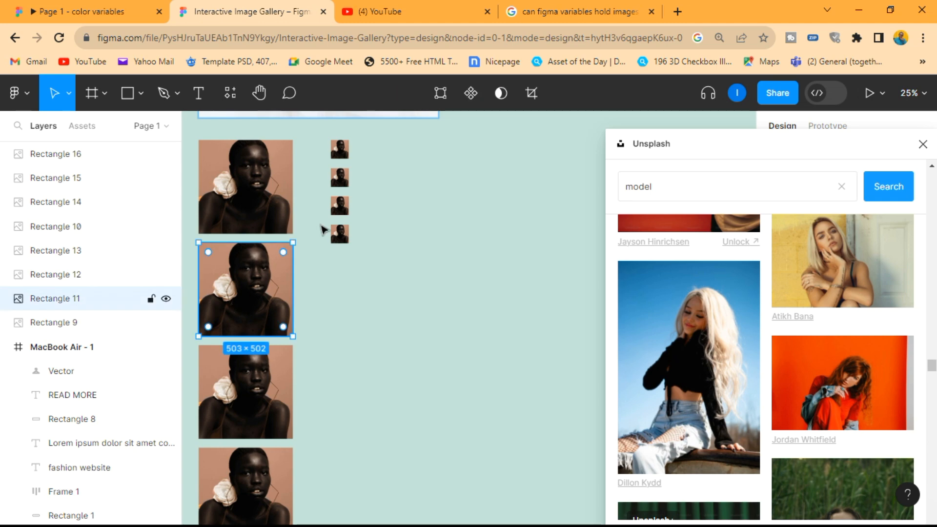
pyautogui.keyDown('shift'); pyautogui.click(339, 185); pyautogui.keyUp('shift')
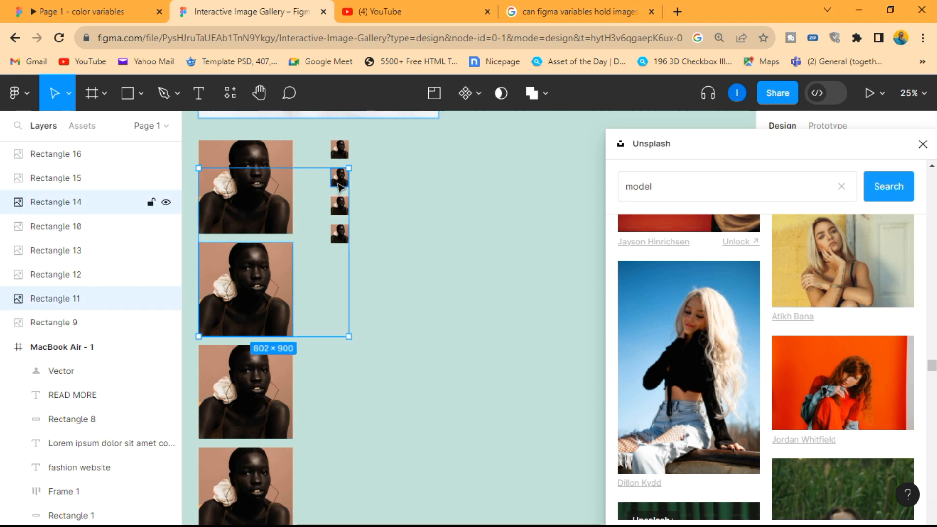
pyautogui.click(813, 380)
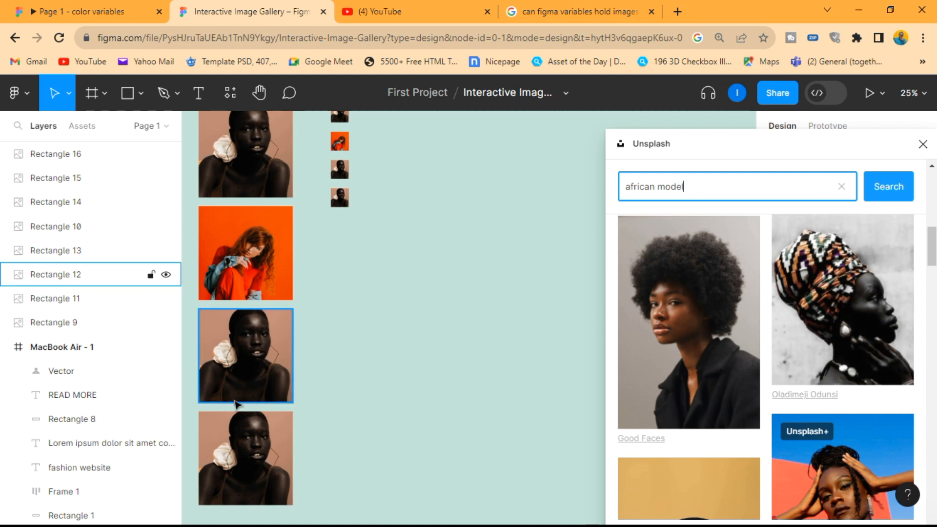
# Step: Fill the third large image and third thumbnail with the patterned-headwrap profile photo from the "african model" results
pyautogui.click(231, 375)
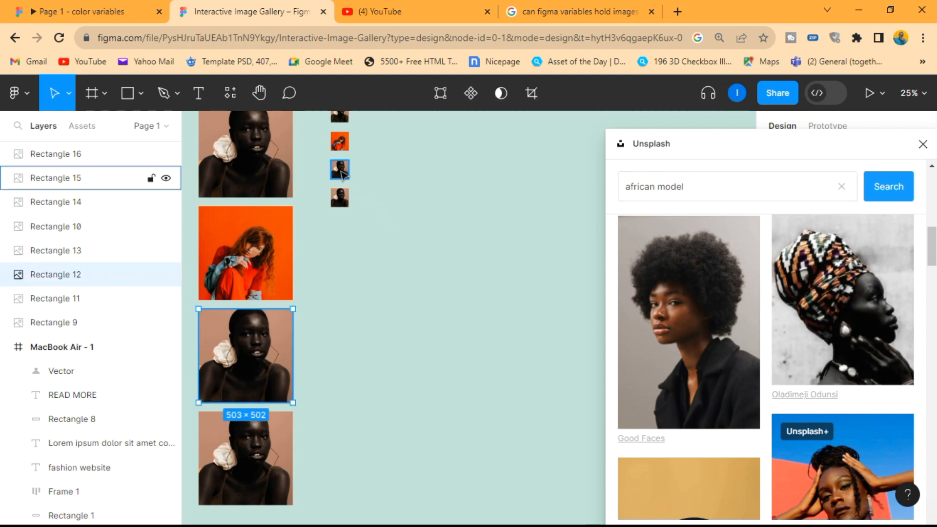
pyautogui.click(341, 169)
pyautogui.click(860, 320)
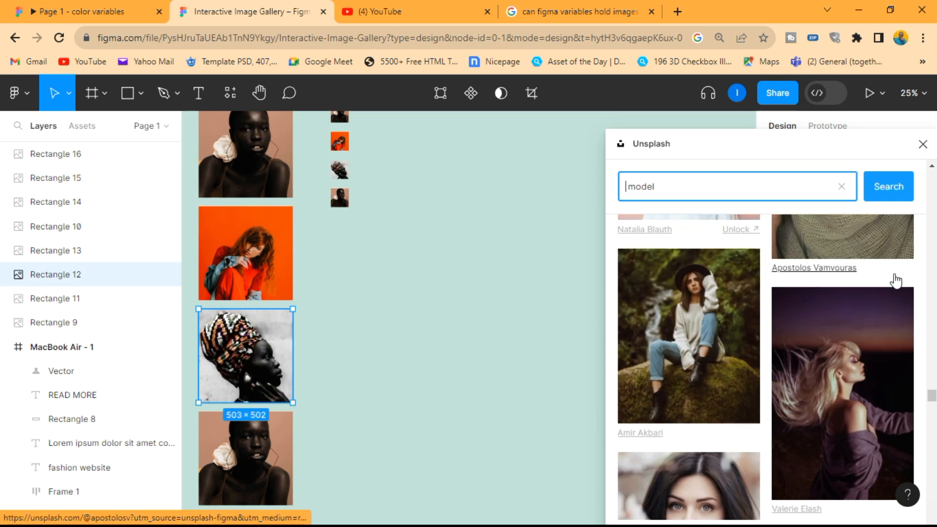
# Step: Fill the fourth large image and fourth thumbnail with the "model" photo of the woman in a hat on a mossy rock
pyautogui.click(264, 454)
pyautogui.click(340, 201)
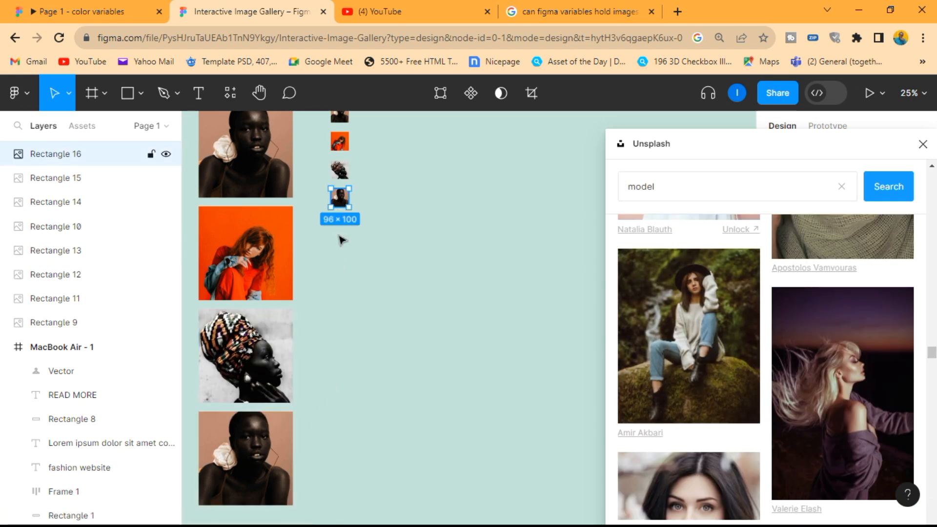
pyautogui.keyDown('shift'); pyautogui.click(262, 452); pyautogui.keyUp('shift')
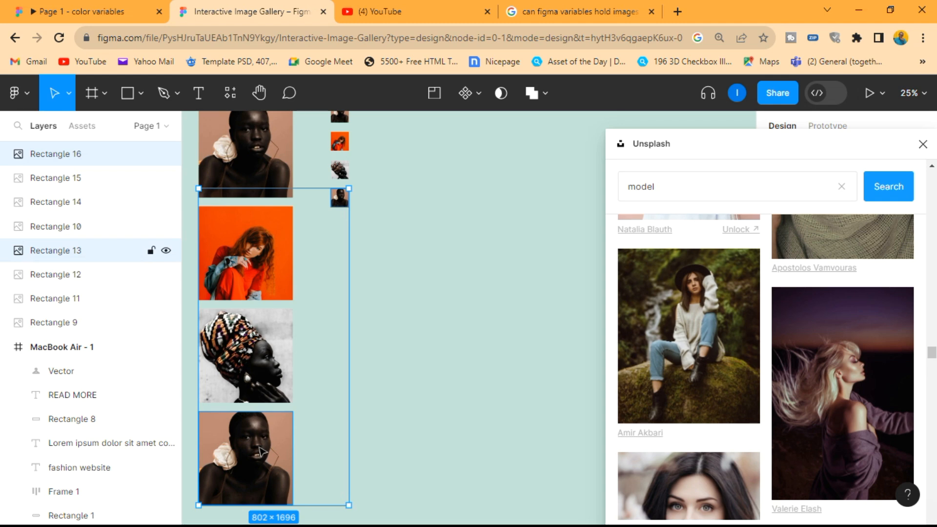
pyautogui.click(707, 367)
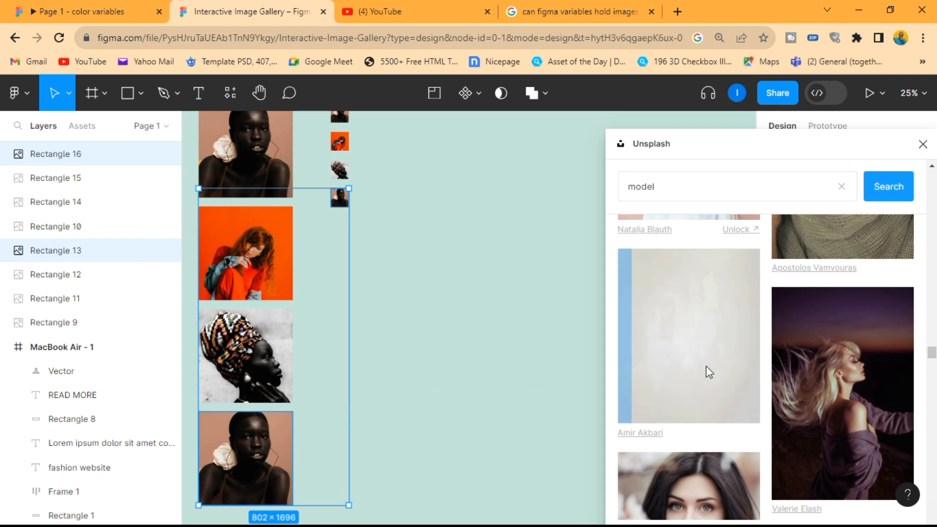
# Step: Close the Unsplash plugin and clear the current selection
pyautogui.scroll(-1, 422, 348)
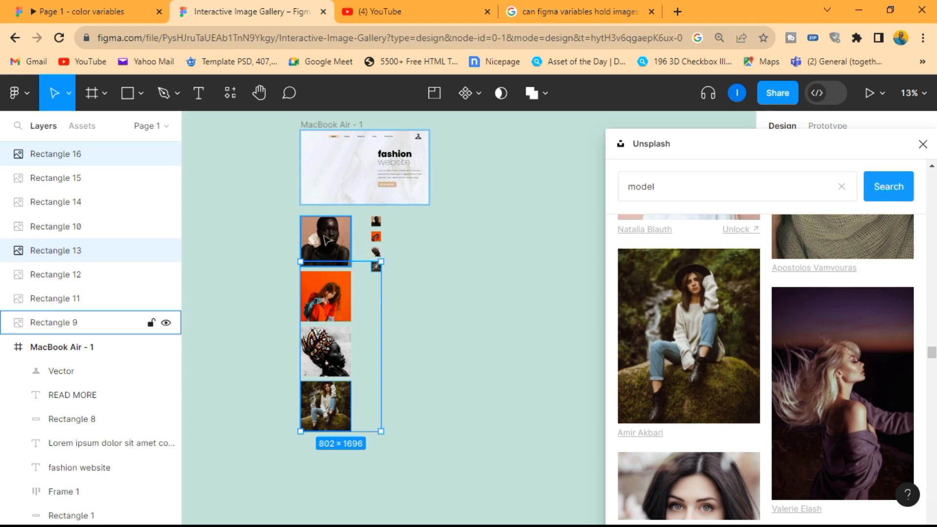
pyautogui.scroll(1, 319, 234)
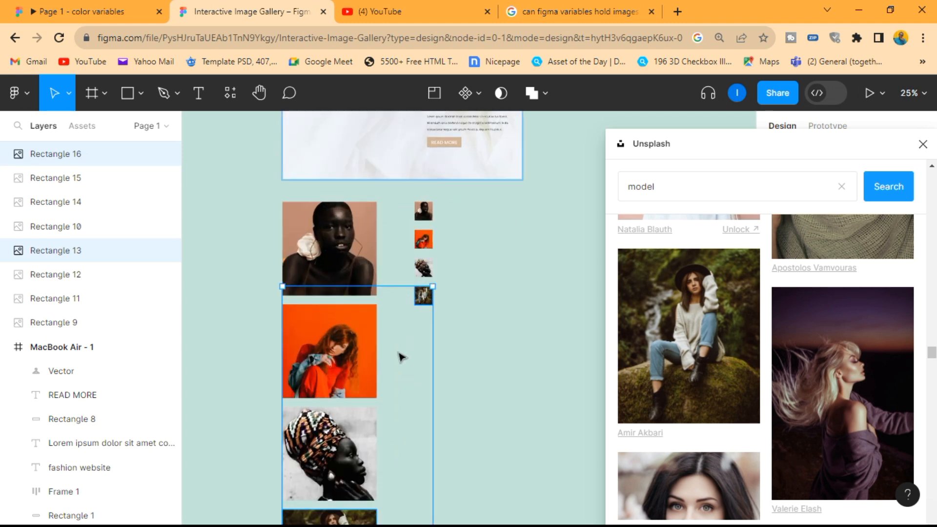
pyautogui.scroll(-1, 401, 358)
pyautogui.click(923, 144)
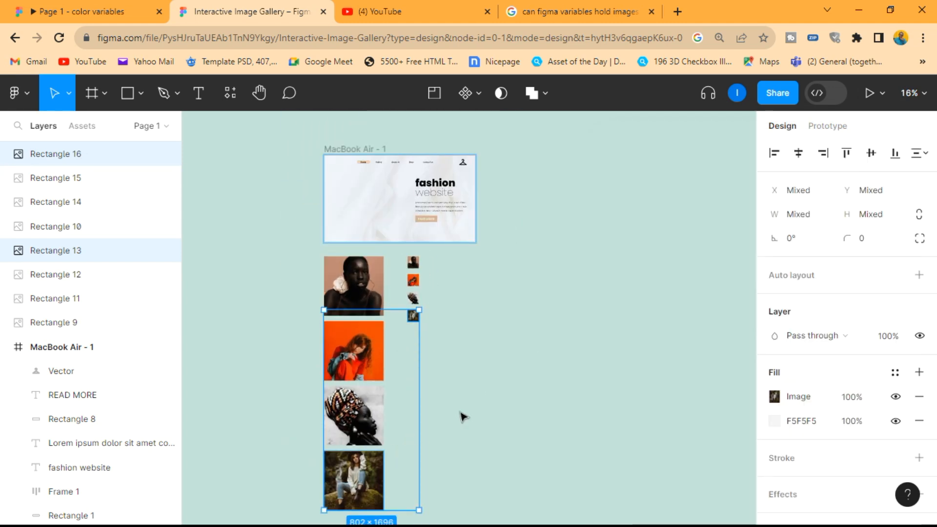
pyautogui.click(403, 452)
# Step: Turn the first large image into a component and rename it Images
pyautogui.scroll(1, 318, 390)
pyautogui.scroll(5, 375, 251)
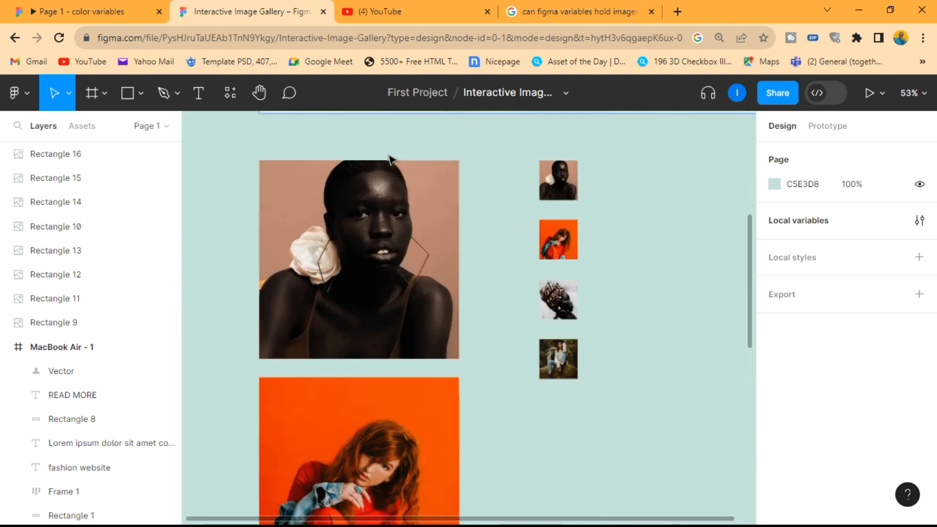
pyautogui.click(357, 263)
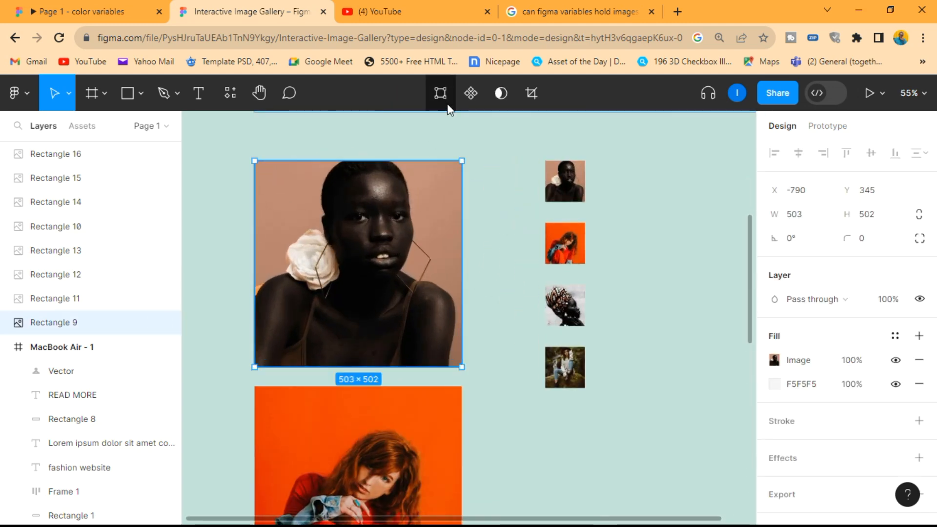
pyautogui.rightClick(413, 216)
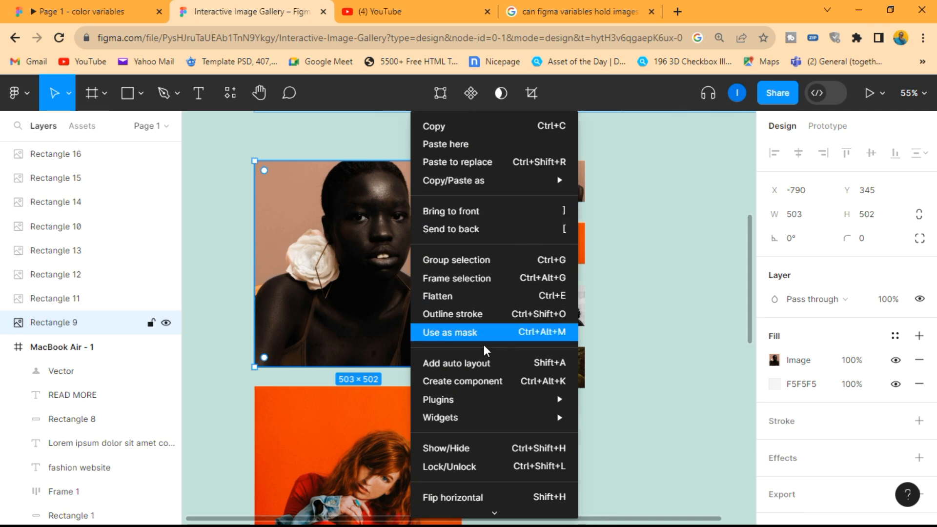
pyautogui.click(468, 386)
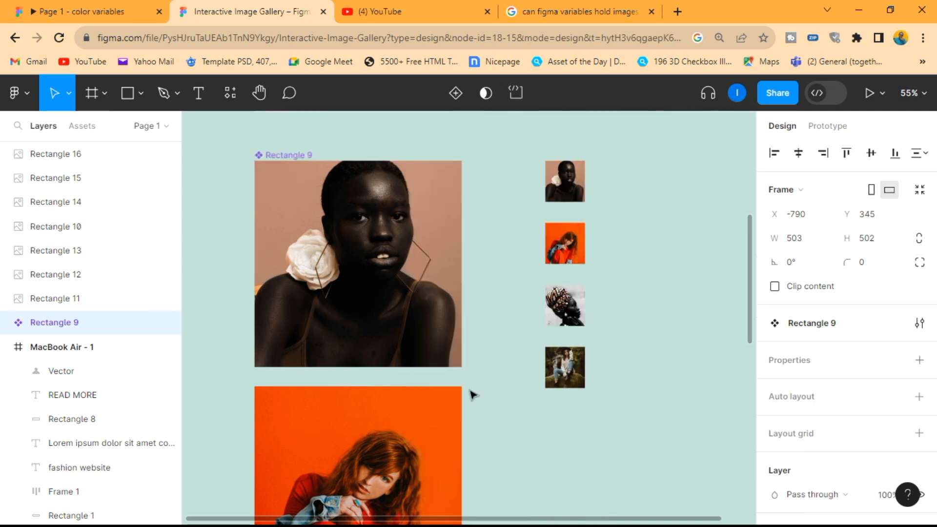
pyautogui.doubleClick(64, 323)
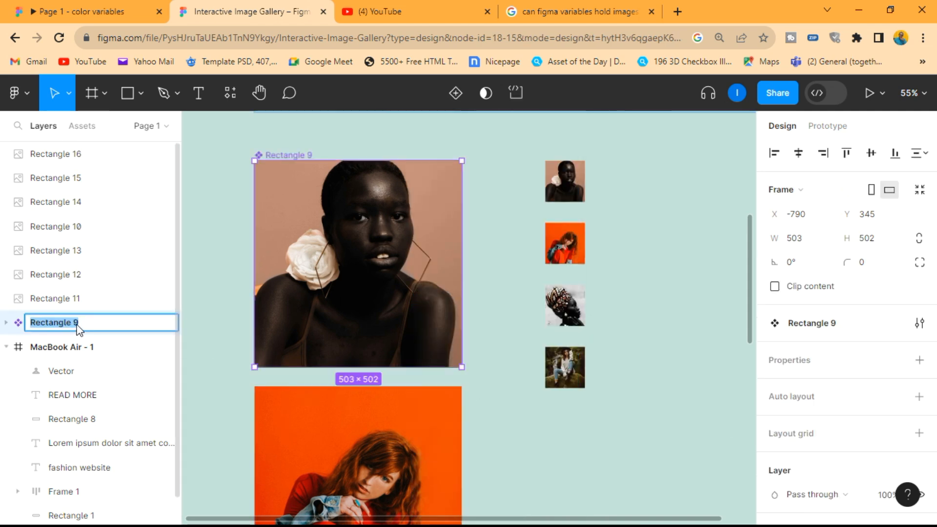
pyautogui.write('Images')
pyautogui.press('Return')
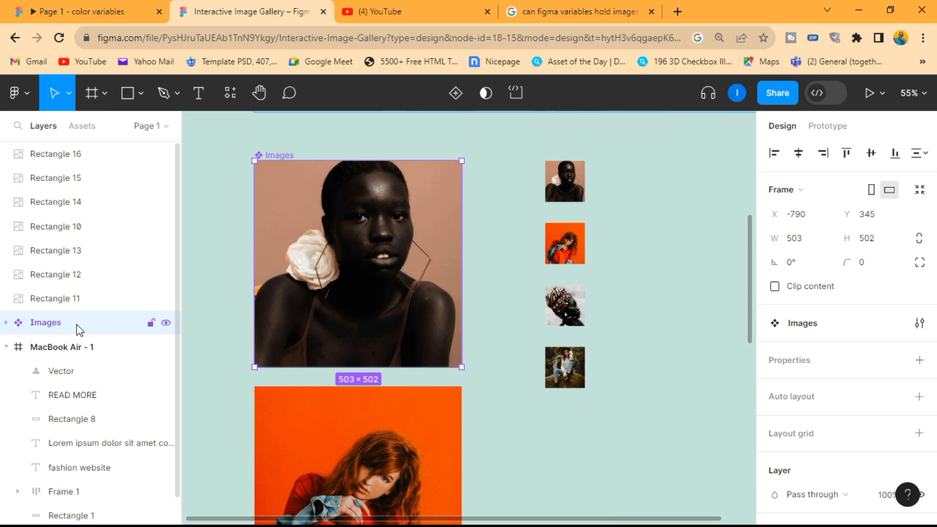
pyautogui.click(491, 251)
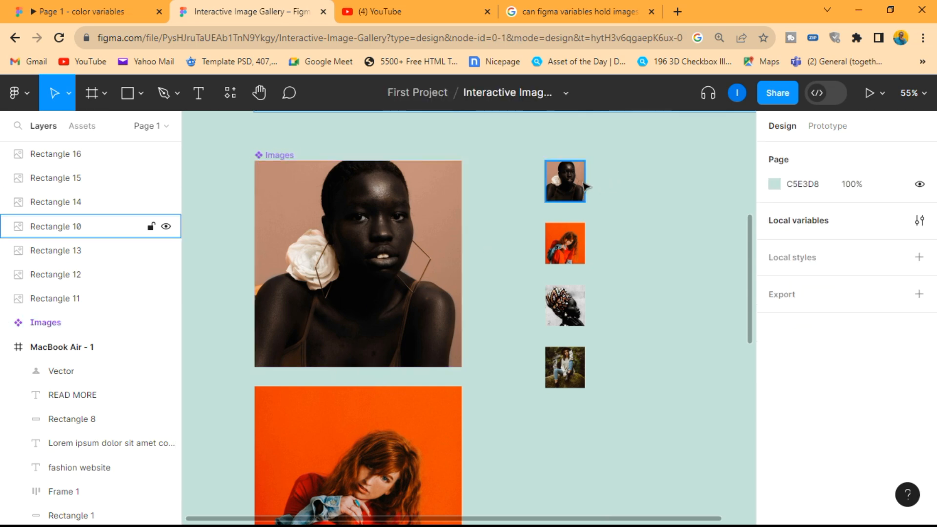
# Step: Turn the first small thumbnail into a component and rename it Thumbnails
pyautogui.click(584, 186)
pyautogui.rightClick(586, 186)
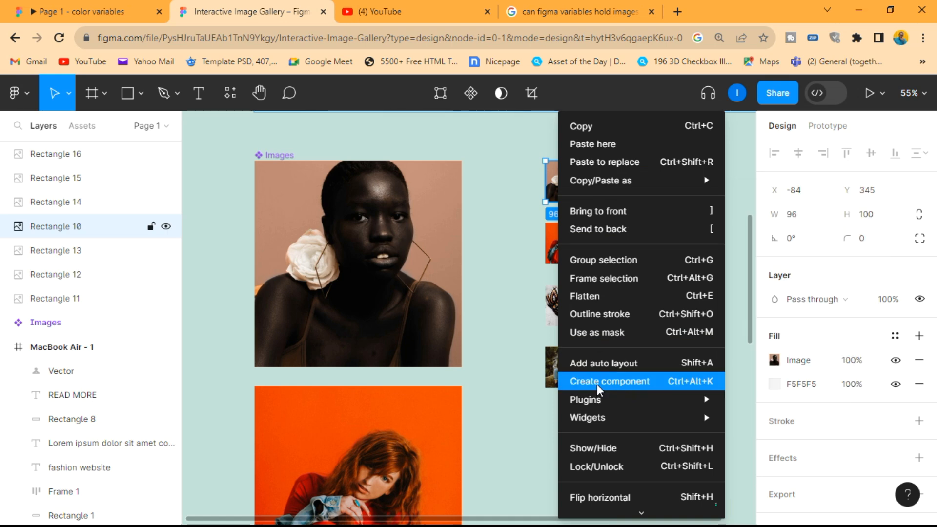
pyautogui.click(597, 383)
pyautogui.doubleClick(84, 227)
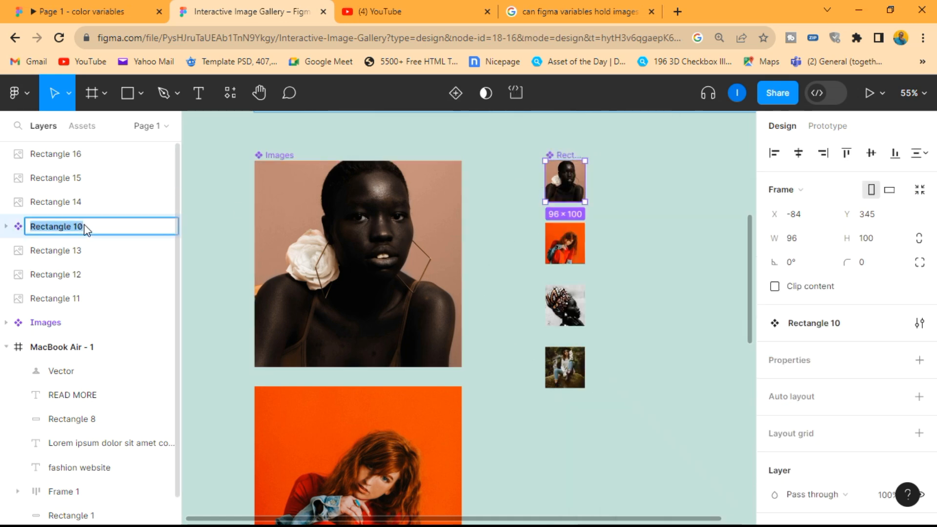
pyautogui.write('Thum')
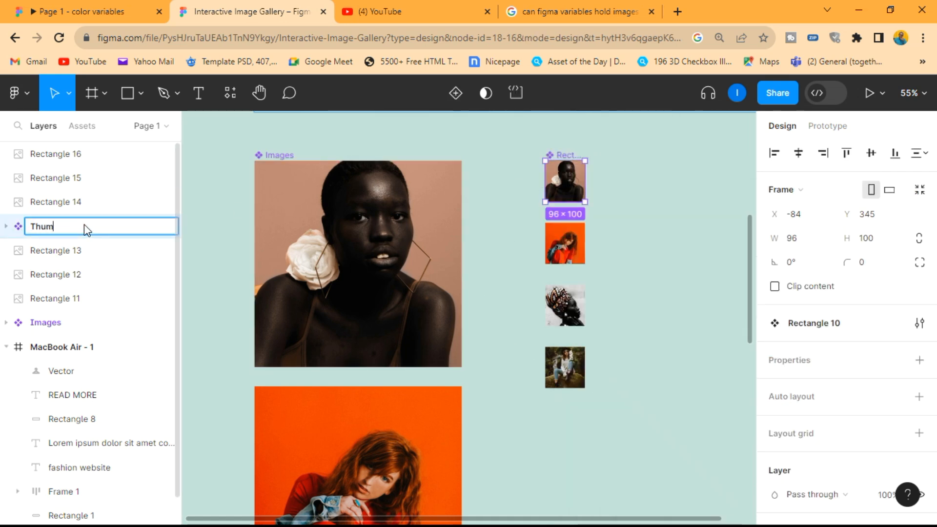
pyautogui.write('bnails')
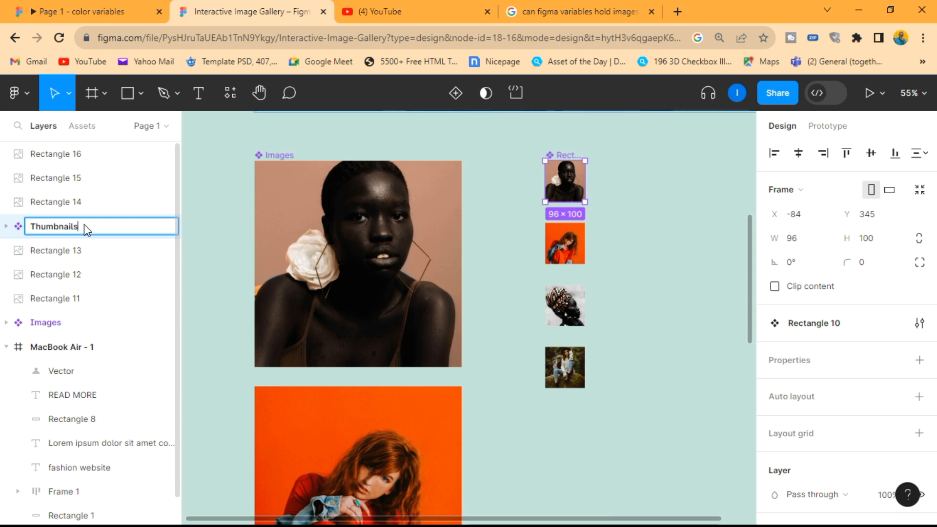
pyautogui.click(488, 332)
# Step: Move the three remaining thumbnails together to the right of the Thumbnails component, their top level with it
pyautogui.scroll(-3, 488, 327)
pyautogui.keyDown('ctrl'); pyautogui.scroll(5, 601, 332); pyautogui.keyUp('ctrl')
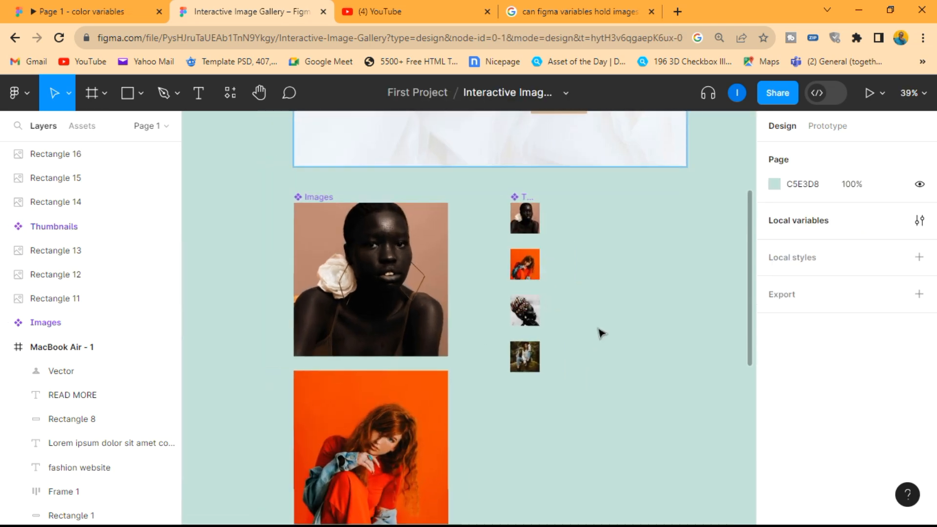
pyautogui.moveTo(581, 446); pyautogui.dragTo(448, 205)
pyautogui.moveTo(508, 244); pyautogui.dragTo(604, 190)
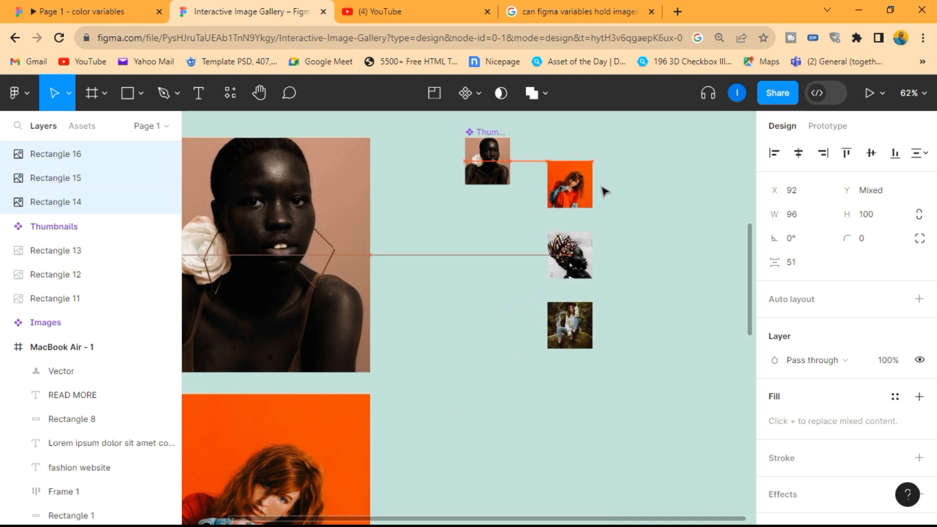
pyautogui.click(565, 162)
# Step: Add a variant property to the Thumbnails component
pyautogui.keyDown('ctrl'); pyautogui.scroll(-2, 565, 161); pyautogui.keyUp('ctrl')
pyautogui.keyDown('ctrl'); pyautogui.scroll(4, 478, 166); pyautogui.keyUp('ctrl')
pyautogui.click(472, 155)
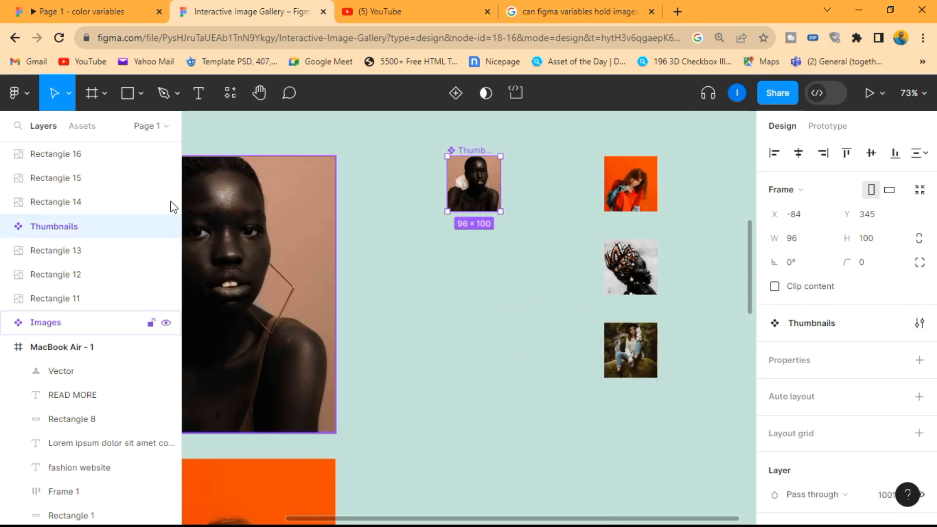
pyautogui.click(6, 226)
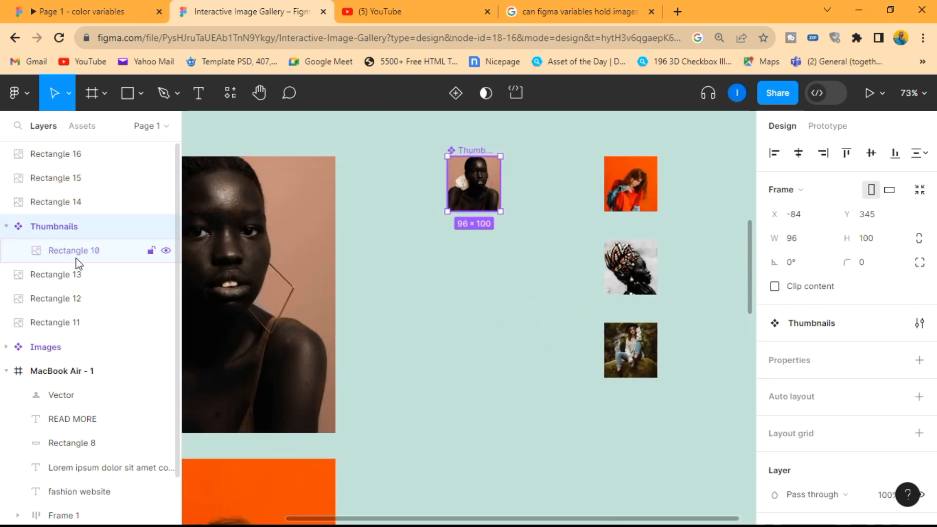
pyautogui.click(86, 252)
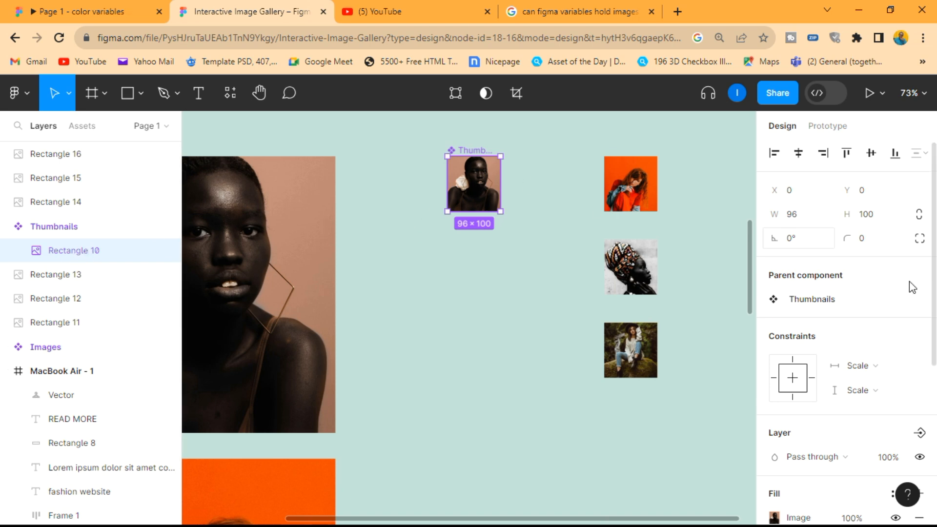
pyautogui.scroll(-4, 871, 435)
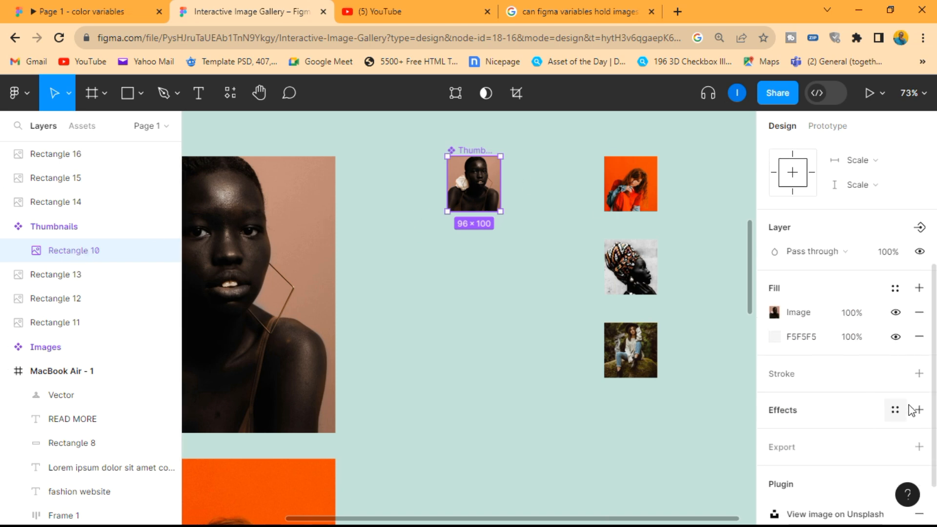
pyautogui.scroll(4, 875, 423)
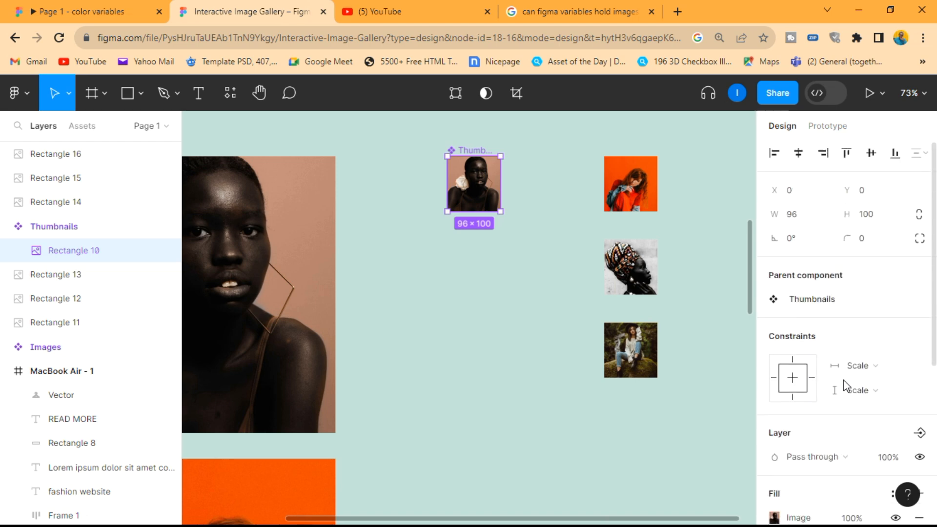
pyautogui.click(903, 299)
pyautogui.click(917, 362)
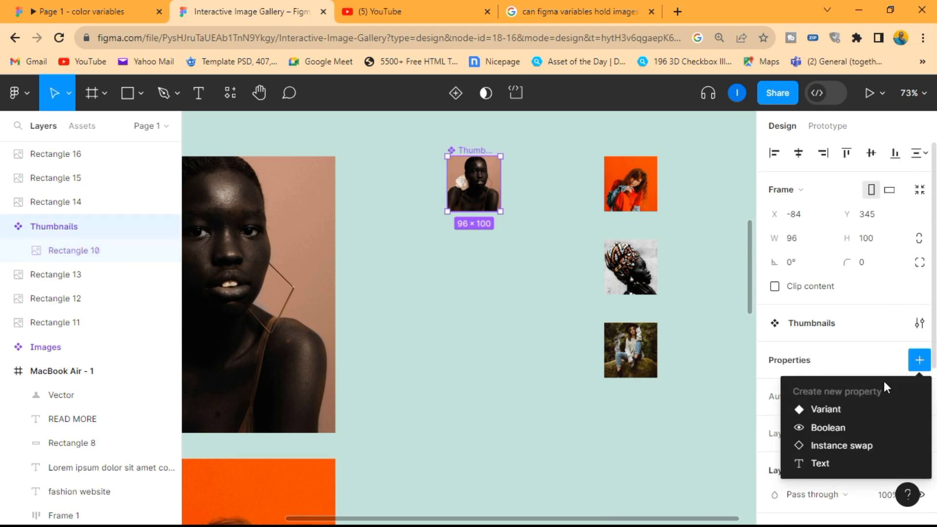
pyautogui.click(844, 411)
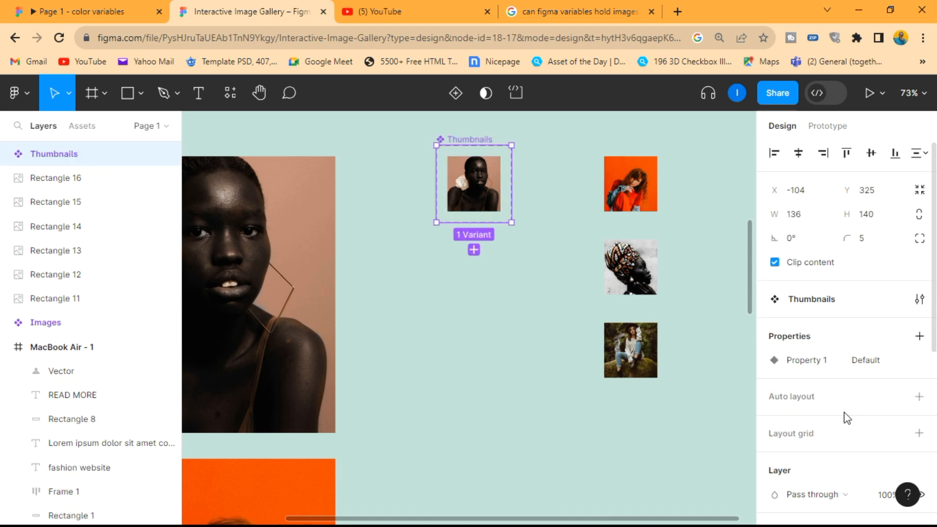
# Step: Extend the Thumbnails component set downward to a height of about 512 px
pyautogui.click(6, 154)
pyautogui.click(73, 185)
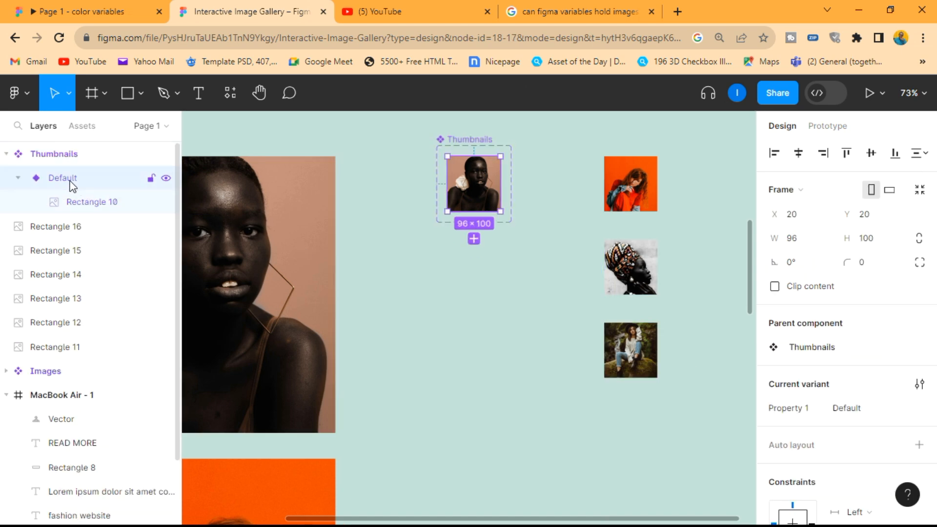
pyautogui.click(480, 141)
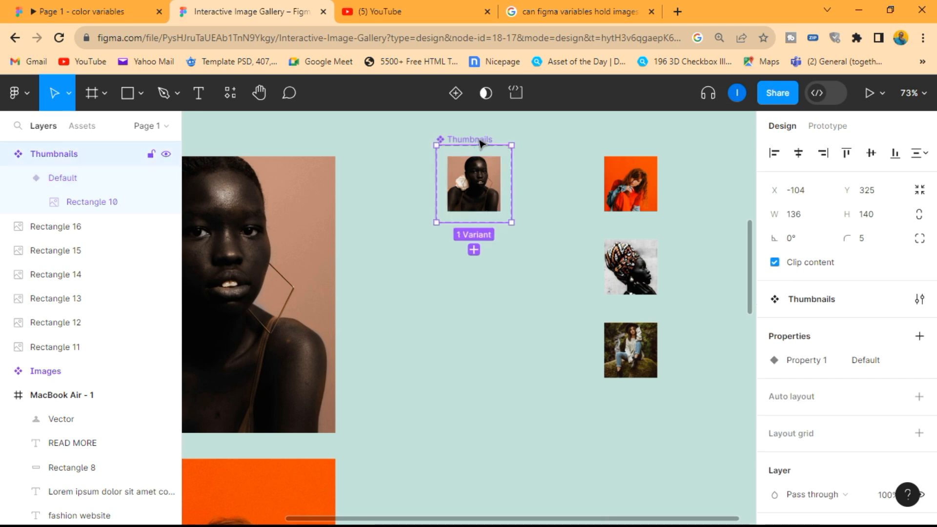
pyautogui.moveTo(472, 222); pyautogui.dragTo(472, 428)
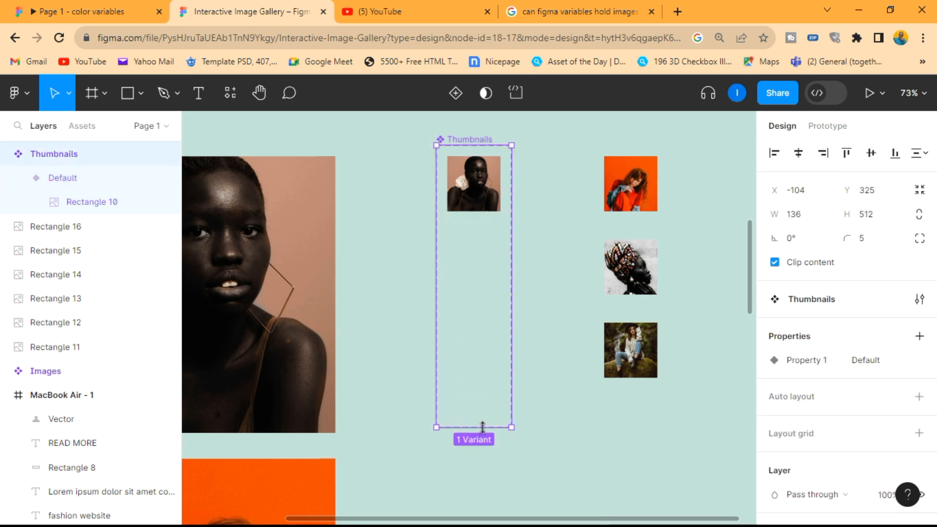
# Step: Duplicate the Default thumbnail variant three times and collapse its layer
pyautogui.click(76, 173)
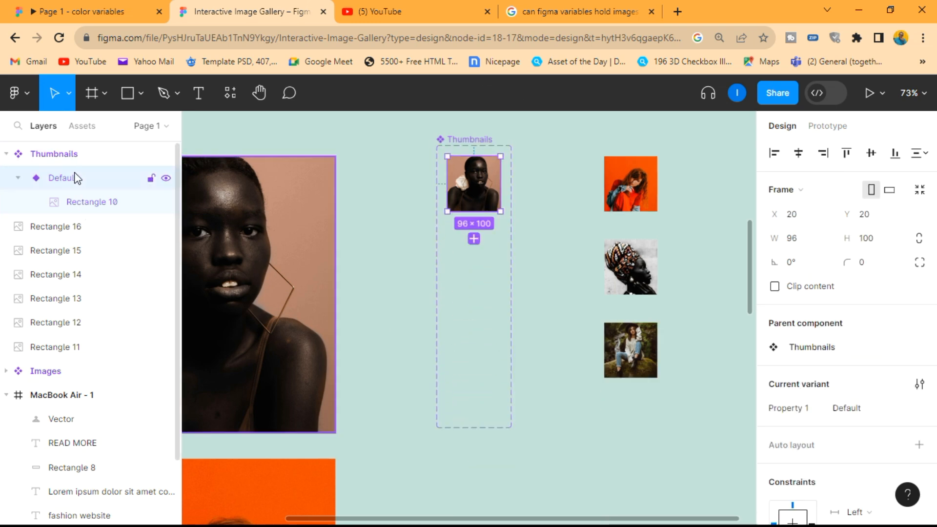
pyautogui.hotkey('ctrl', 'd')
pyautogui.hotkey('ctrl', 'd')
pyautogui.hotkey('ctrl', 'd')
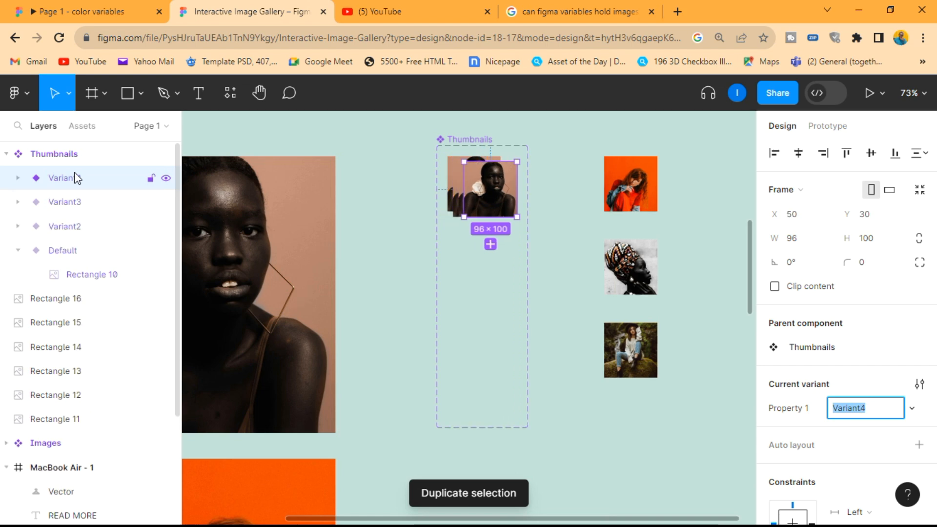
pyautogui.click(19, 251)
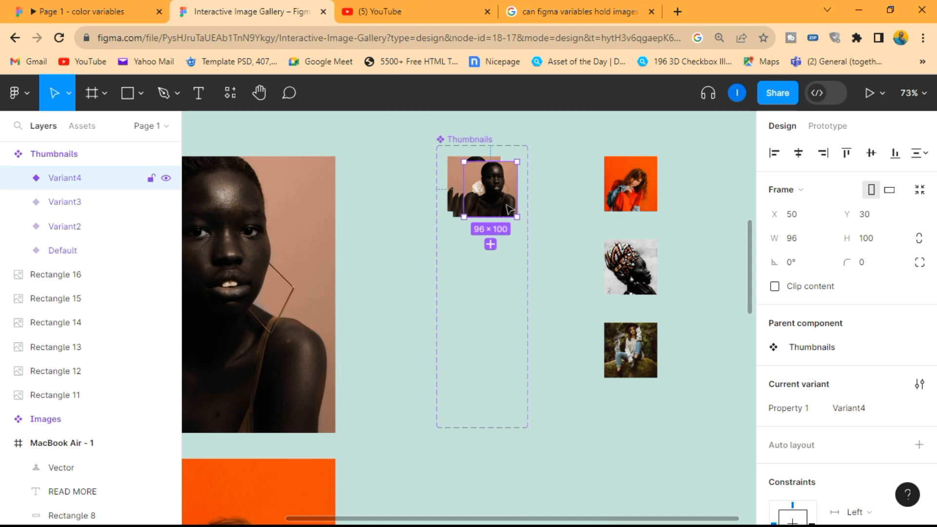
# Step: Stack Variant2, Variant3 and Variant4 below the Default thumbnail in one aligned column with 17 px gaps
pyautogui.click(66, 255)
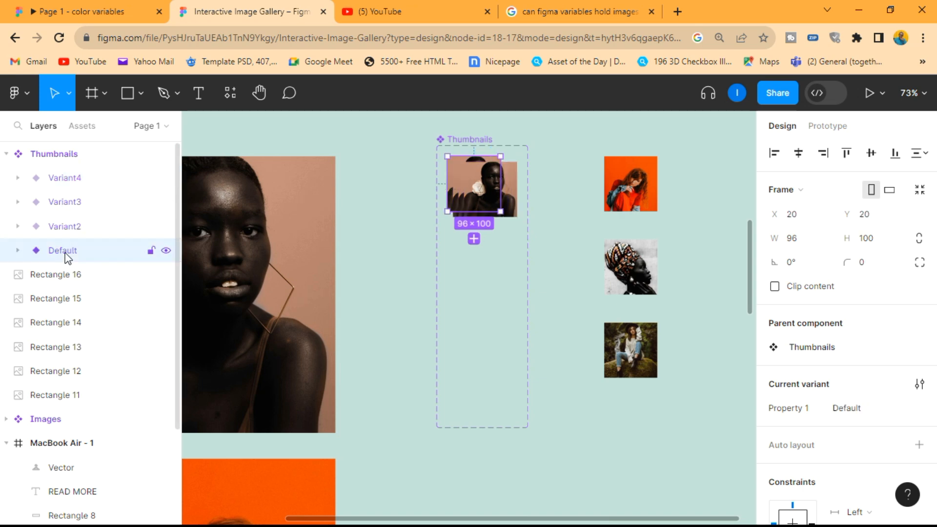
pyautogui.click(65, 226)
pyautogui.moveTo(479, 197); pyautogui.dragTo(476, 264)
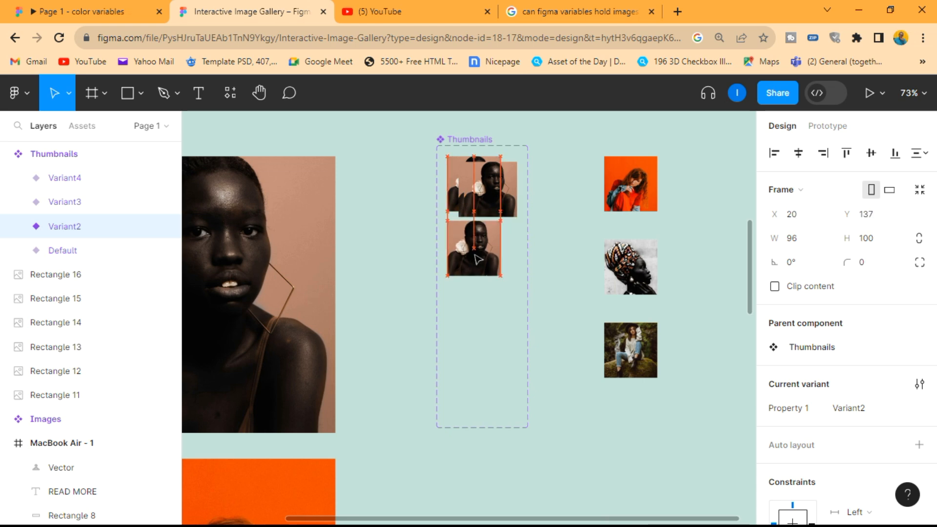
pyautogui.click(69, 202)
pyautogui.moveTo(493, 190); pyautogui.dragTo(493, 323)
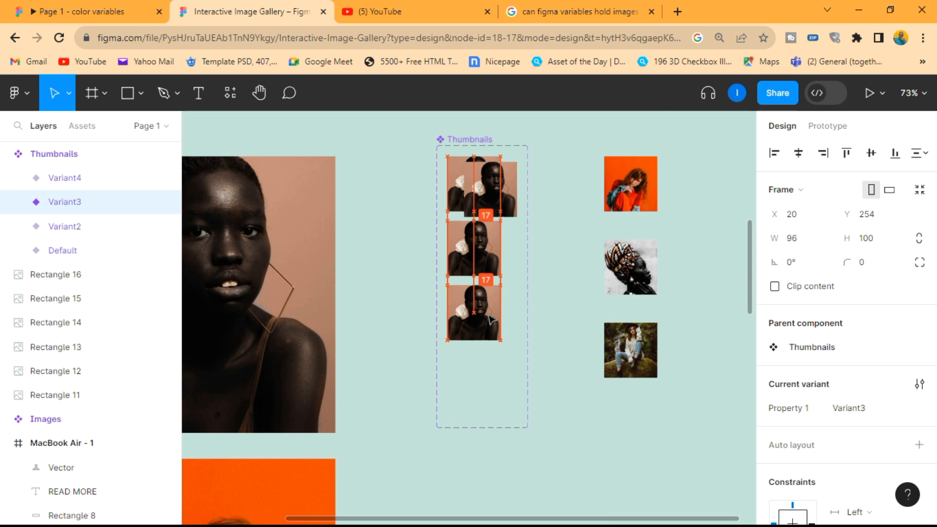
pyautogui.click(104, 187)
pyautogui.moveTo(499, 183); pyautogui.dragTo(485, 376)
pyautogui.click(565, 266)
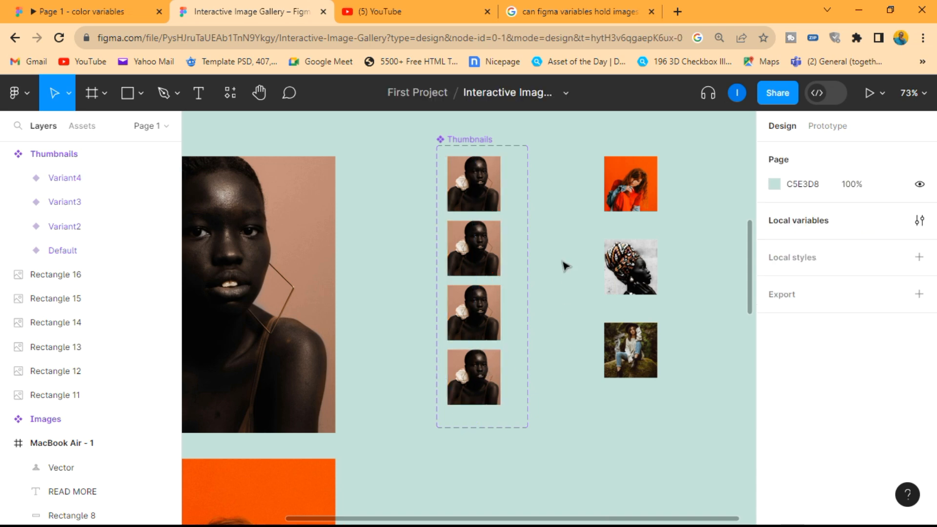
# Step: Replace the picture inside Variant2 of Thumbnails with a copy of the loose orange-background thumbnail, Rectangle 14
pyautogui.scroll(3, 565, 266)
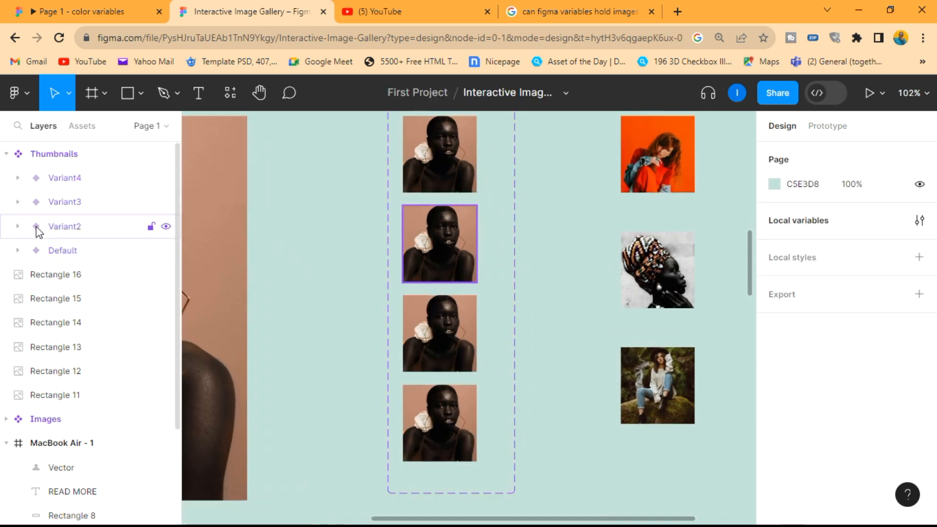
pyautogui.click(17, 226)
pyautogui.click(17, 202)
pyautogui.click(18, 179)
pyautogui.click(91, 299)
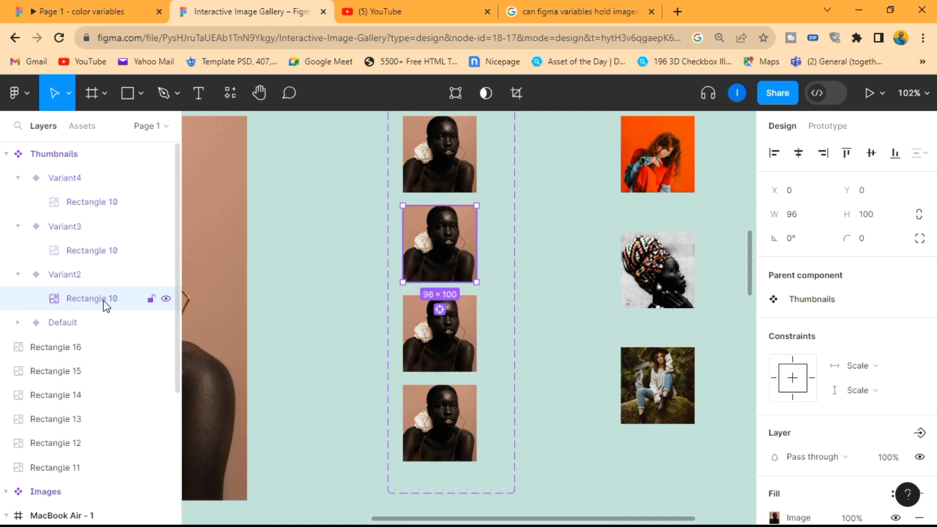
pyautogui.click(662, 169)
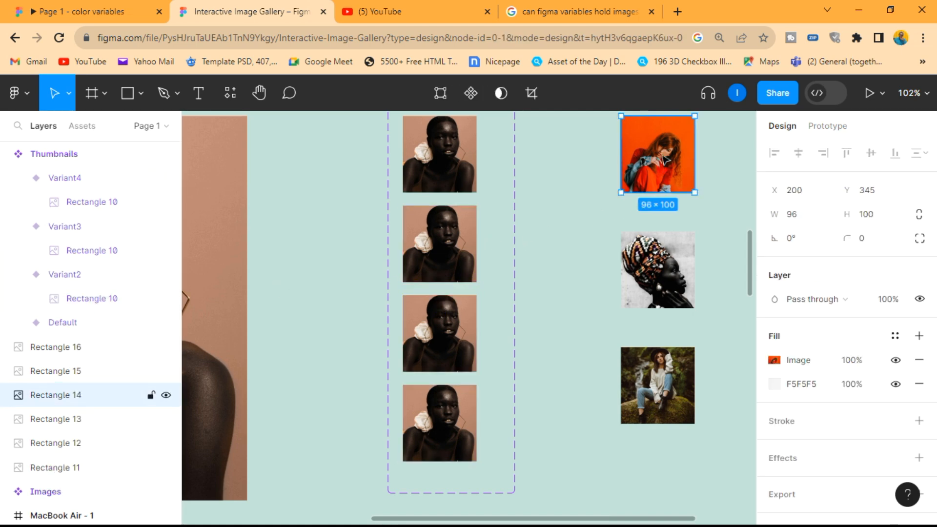
pyautogui.rightClick(649, 156)
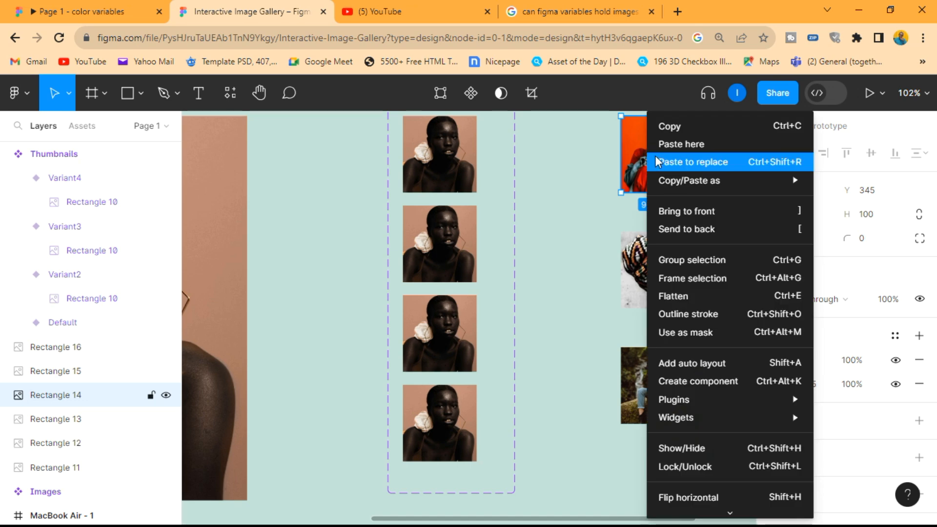
pyautogui.click(688, 128)
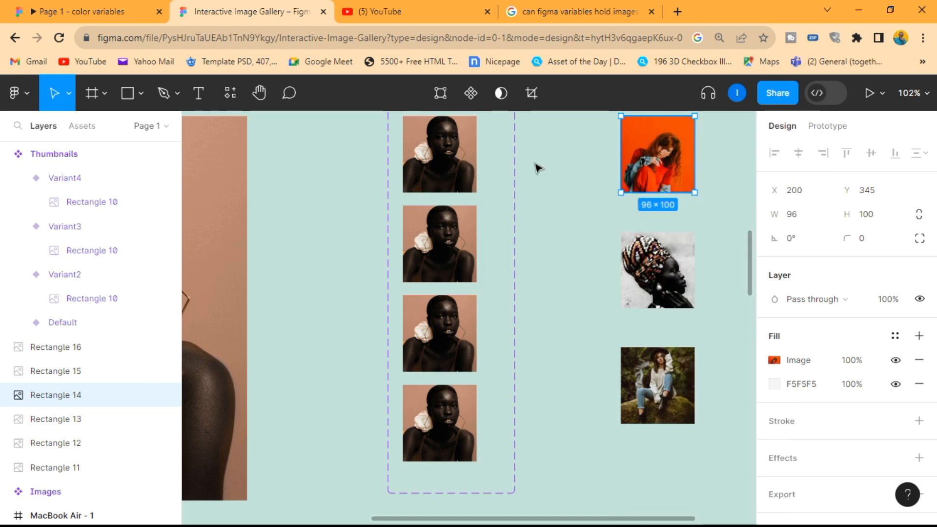
pyautogui.click(77, 301)
pyautogui.rightClick(449, 235)
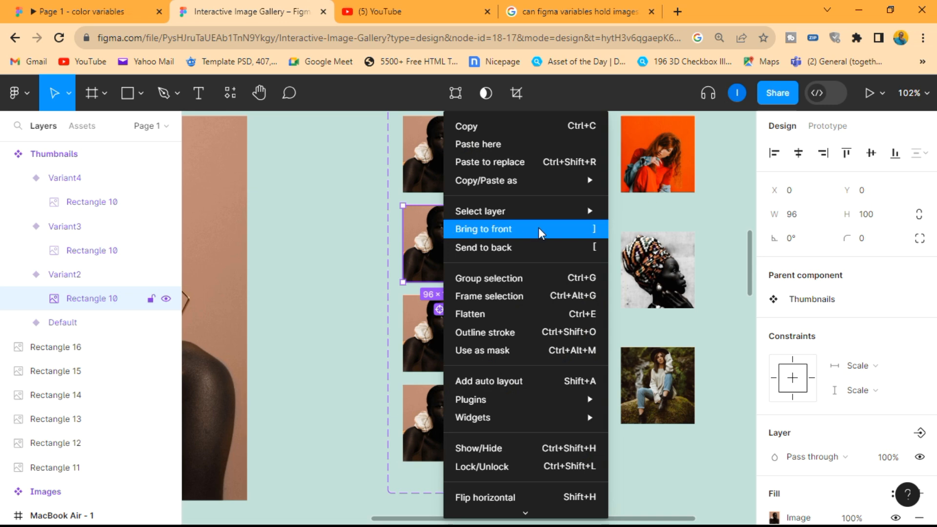
pyautogui.click(505, 160)
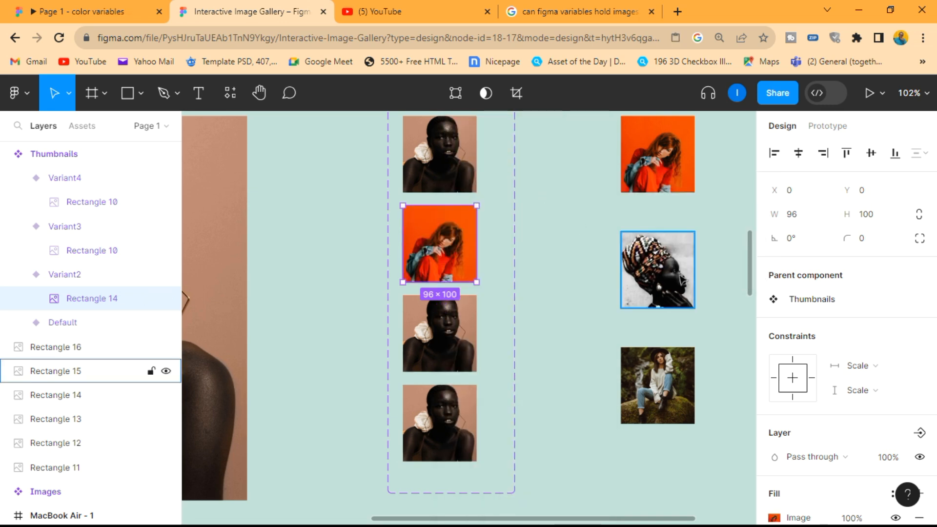
# Step: Replace the picture inside Variant3 with a copy of the loose black-and-white headwrap thumbnail, Rectangle 15
pyautogui.click(672, 279)
pyautogui.rightClick(667, 273)
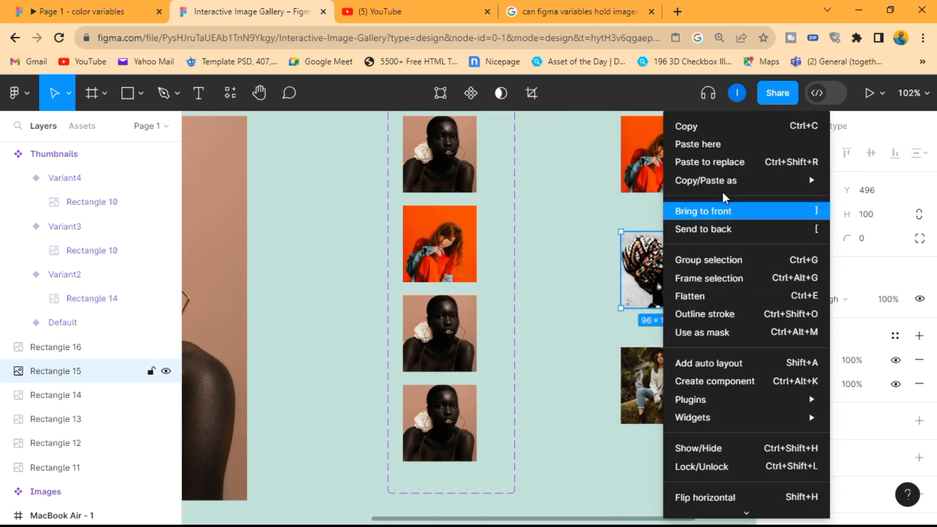
pyautogui.click(702, 129)
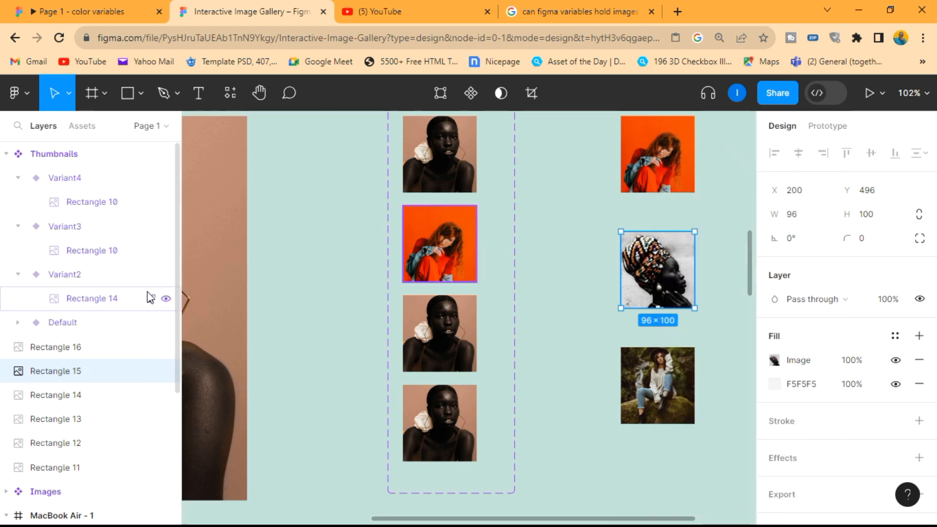
pyautogui.click(100, 251)
pyautogui.rightClick(457, 349)
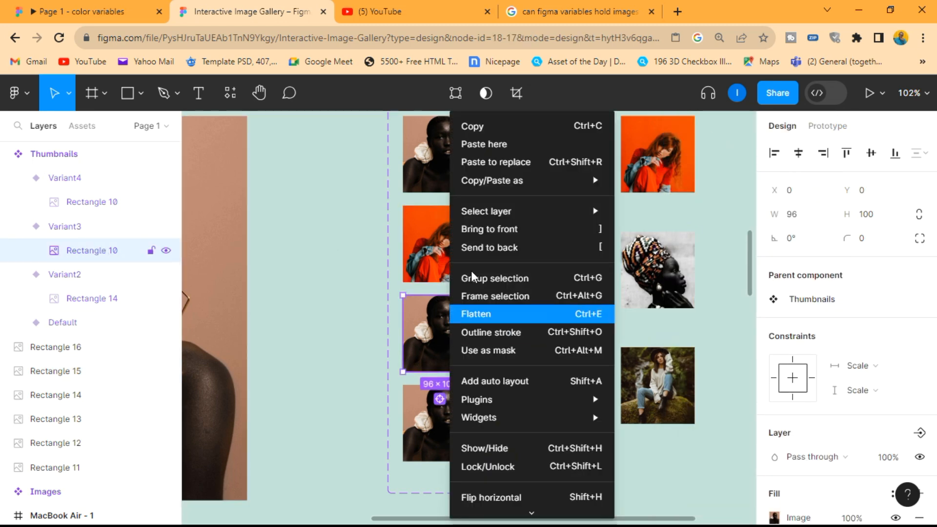
pyautogui.click(505, 160)
# Step: Replace the picture inside Variant4 with a copy of the loose forest thumbnail, Rectangle 16
pyautogui.click(678, 398)
pyautogui.rightClick(666, 391)
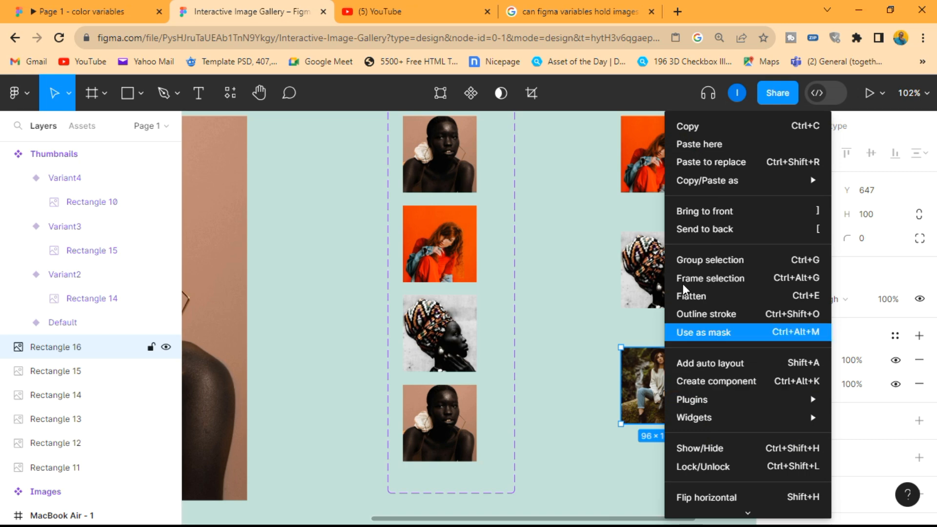
pyautogui.click(701, 128)
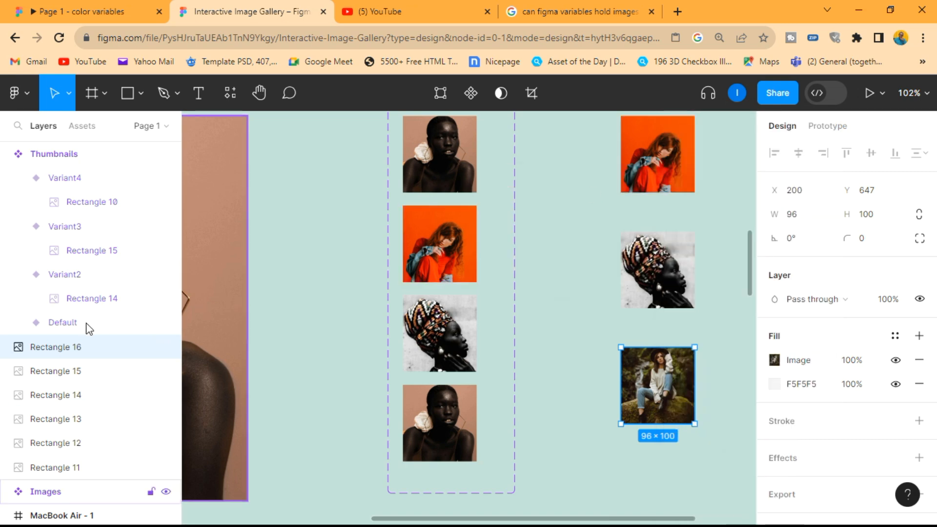
pyautogui.click(92, 201)
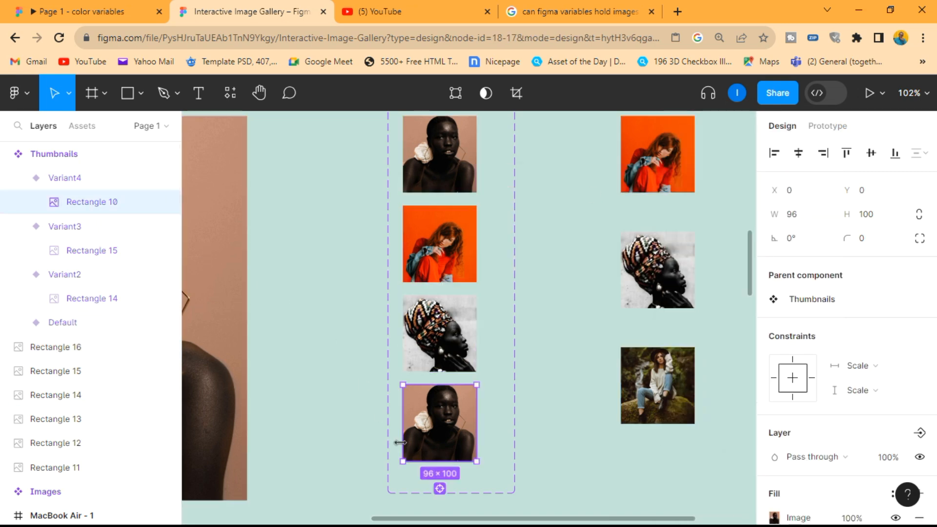
pyautogui.rightClick(426, 429)
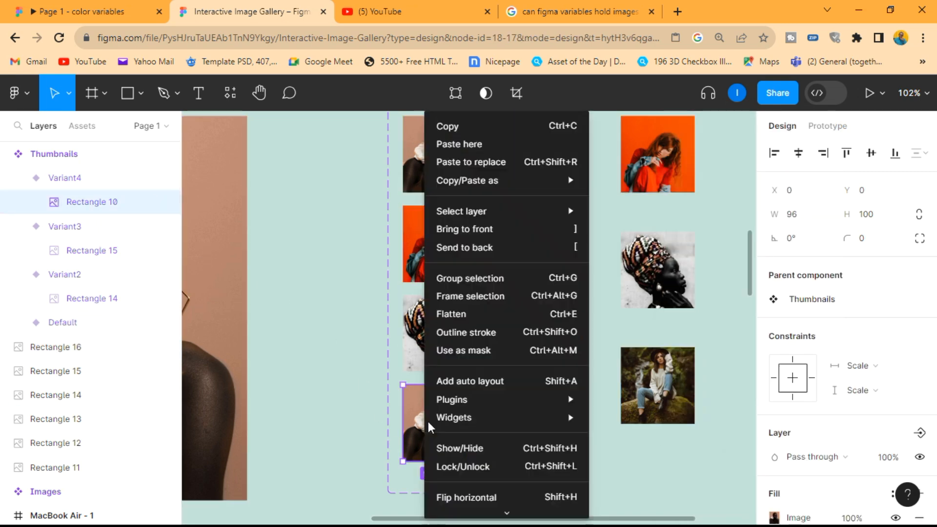
pyautogui.click(477, 157)
# Step: Delete the three loose source thumbnails beside the Thumbnails component set
pyautogui.click(726, 471)
pyautogui.moveTo(726, 471); pyautogui.dragTo(571, 168)
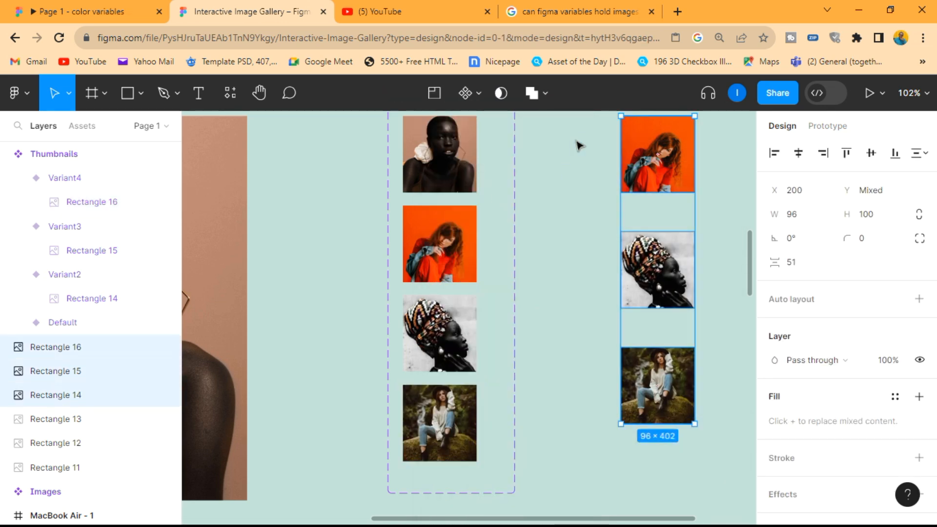
pyautogui.press('Delete')
# Step: Set Variant2's image fill to Crop, then enlarge and reposition the photo so the red-haired woman fills the frame better
pyautogui.scroll(3, 412, 331)
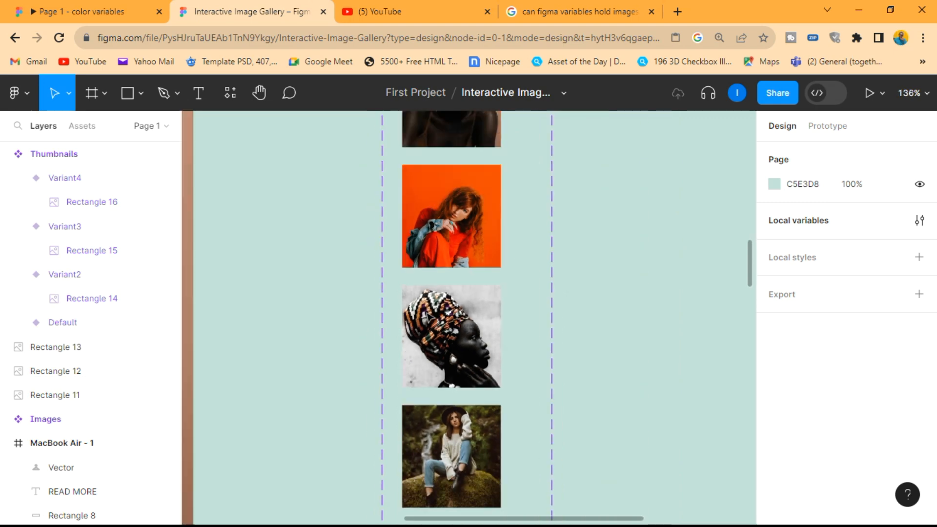
pyautogui.scroll(5, 500, 154)
pyautogui.click(441, 253)
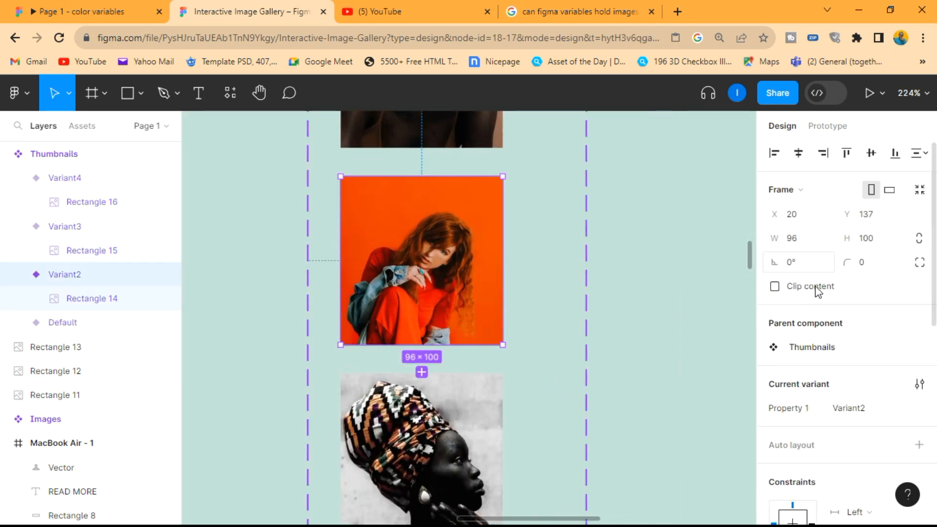
pyautogui.scroll(-2, 793, 472)
pyautogui.scroll(-5, 793, 472)
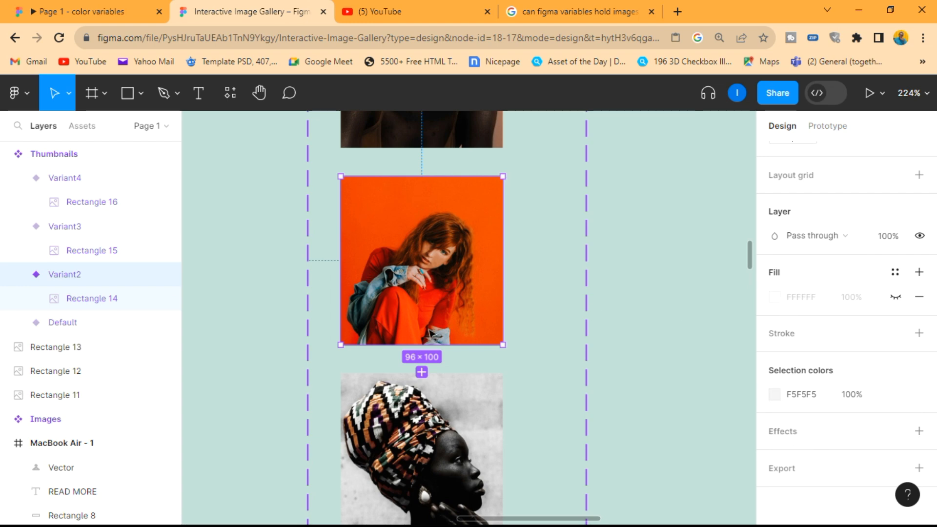
pyautogui.click(89, 301)
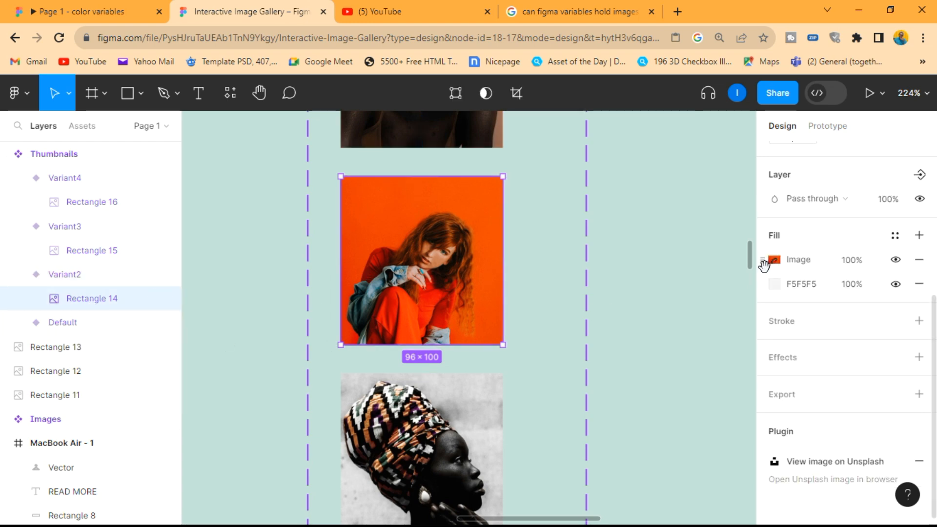
pyautogui.click(772, 264)
pyautogui.click(598, 195)
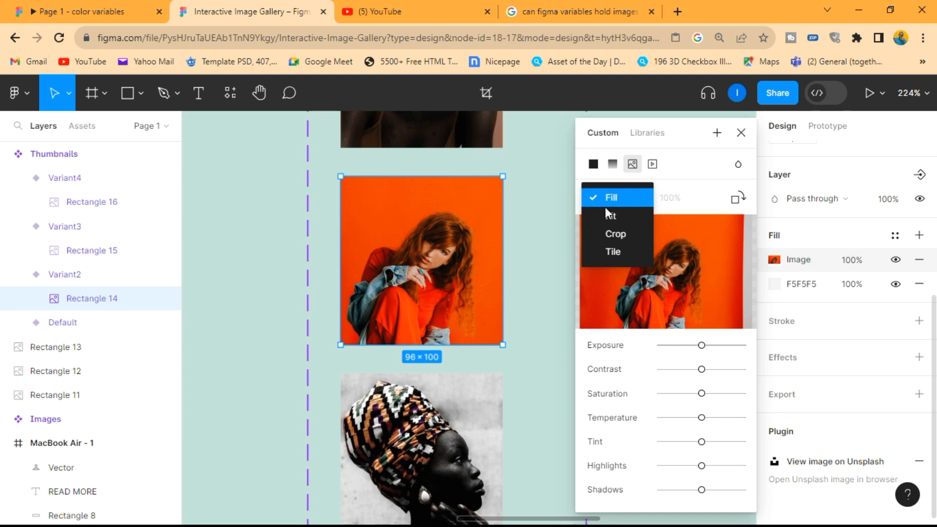
pyautogui.click(613, 234)
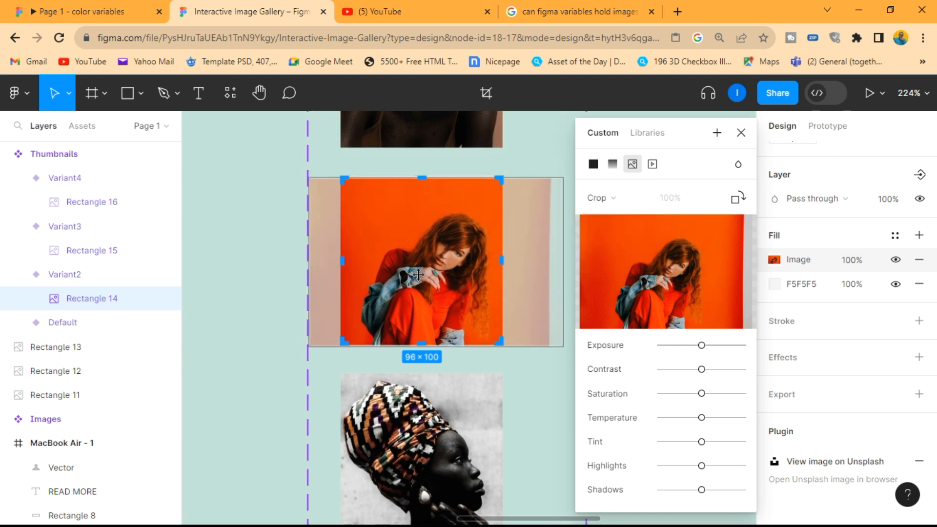
pyautogui.moveTo(419, 280); pyautogui.dragTo(421, 273)
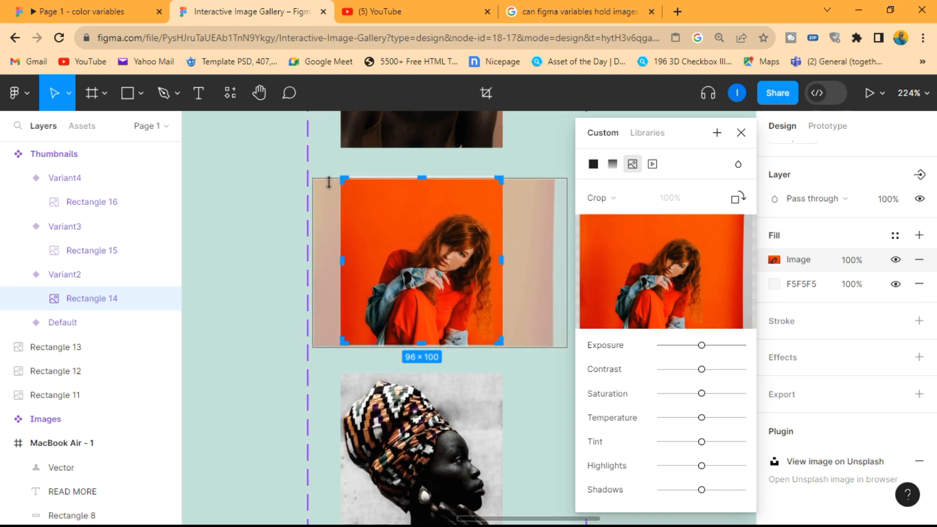
pyautogui.moveTo(314, 177); pyautogui.dragTo(283, 155)
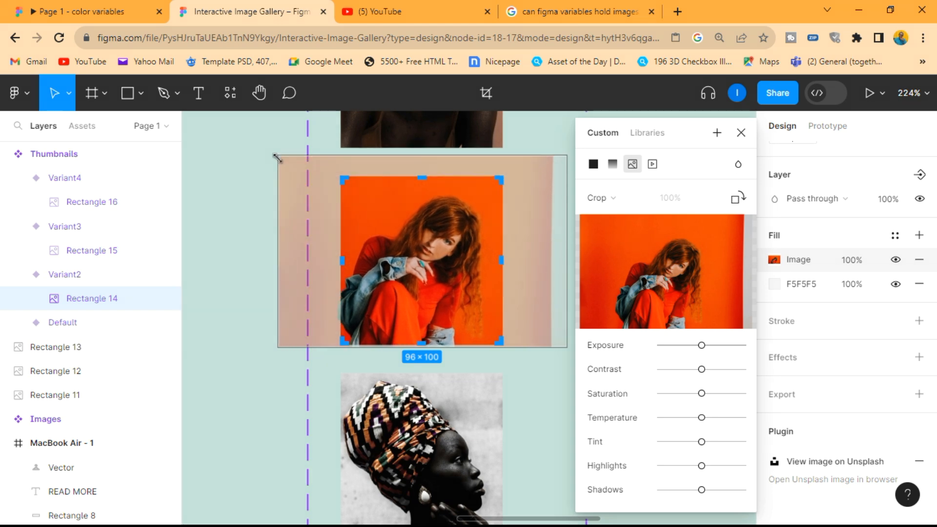
pyautogui.moveTo(405, 225); pyautogui.dragTo(406, 227)
pyautogui.press('Return')
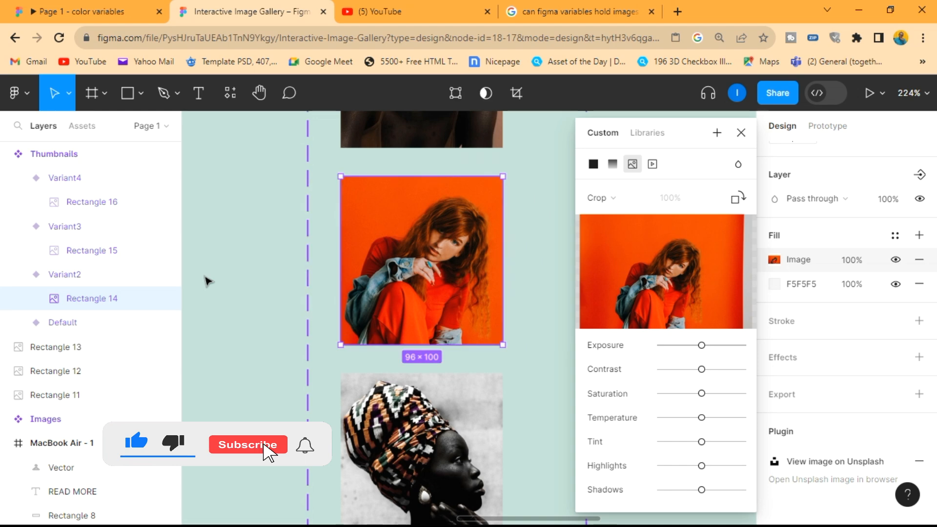
# Step: Set the Default thumbnail's image fill to Crop, then slightly enlarge and shift the portrait within its frame
pyautogui.scroll(-5, 269, 293)
pyautogui.scroll(5, 335, 117)
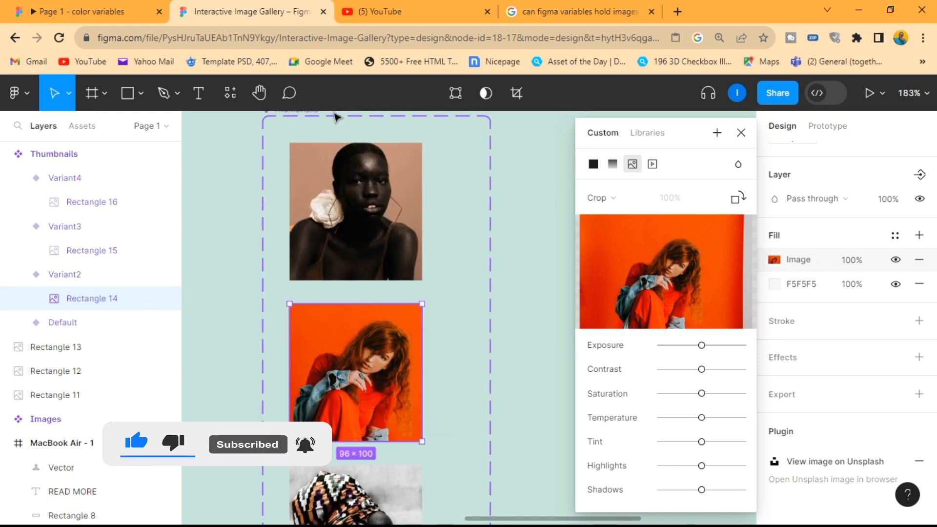
pyautogui.click(81, 324)
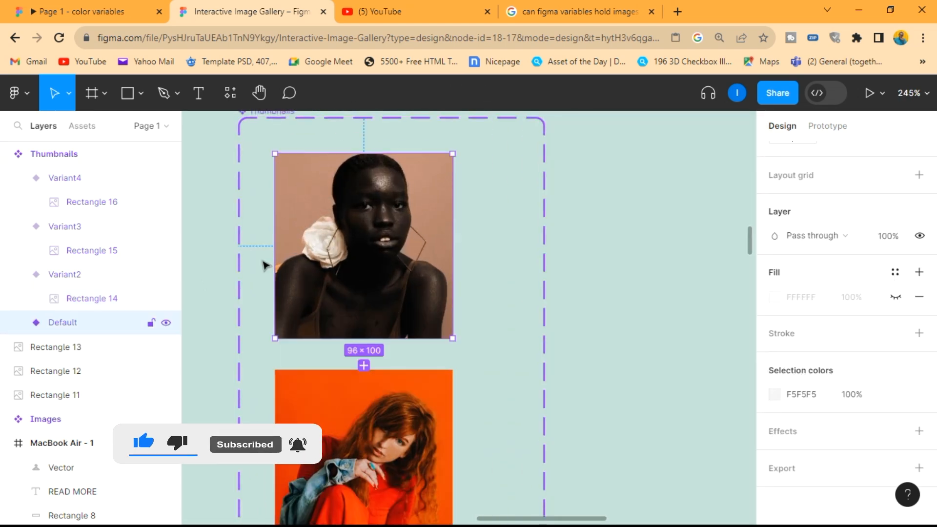
pyautogui.click(20, 324)
pyautogui.click(79, 350)
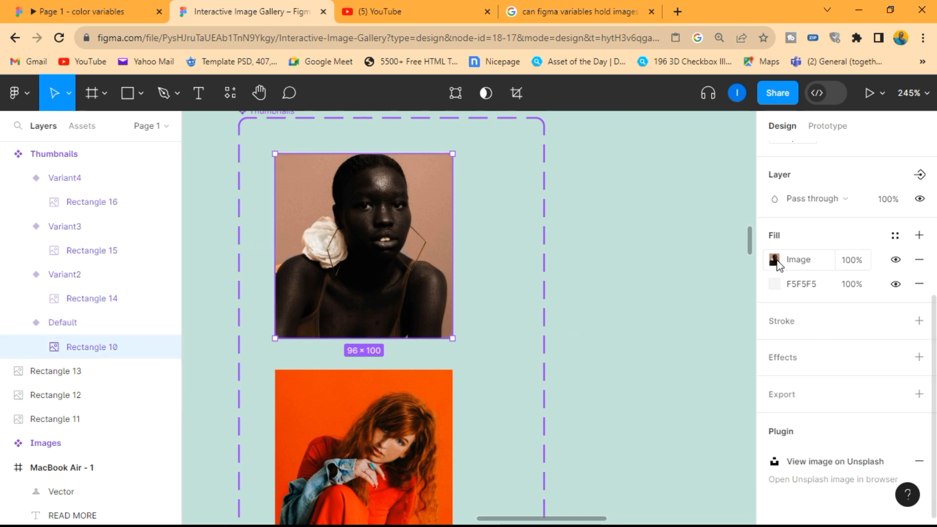
pyautogui.click(774, 259)
pyautogui.click(596, 197)
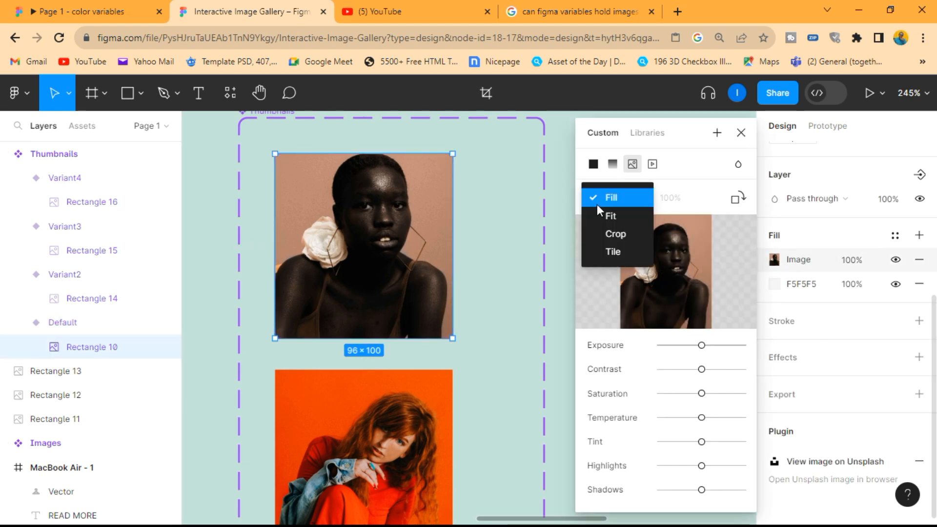
pyautogui.click(614, 235)
pyautogui.moveTo(277, 355); pyautogui.dragTo(264, 371)
pyautogui.moveTo(345, 288); pyautogui.dragTo(351, 298)
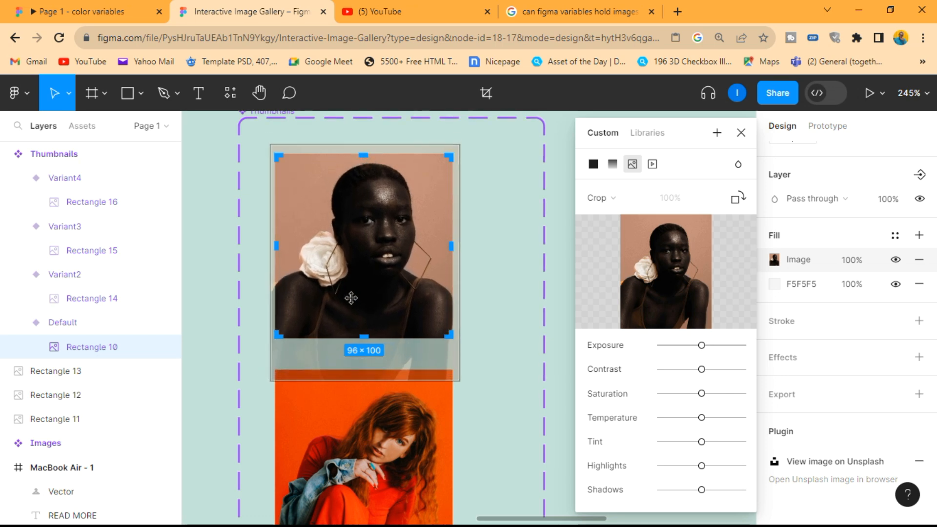
pyautogui.click(563, 273)
# Step: Set Variant4's image fill to Crop and shift the forest photo slightly downward within its frame
pyautogui.keyDown('ctrl'); pyautogui.scroll(-3, 564, 274); pyautogui.keyUp('ctrl')
pyautogui.scroll(-5, 563, 274)
pyautogui.keyDown('ctrl'); pyautogui.scroll(5, 469, 366); pyautogui.keyUp('ctrl')
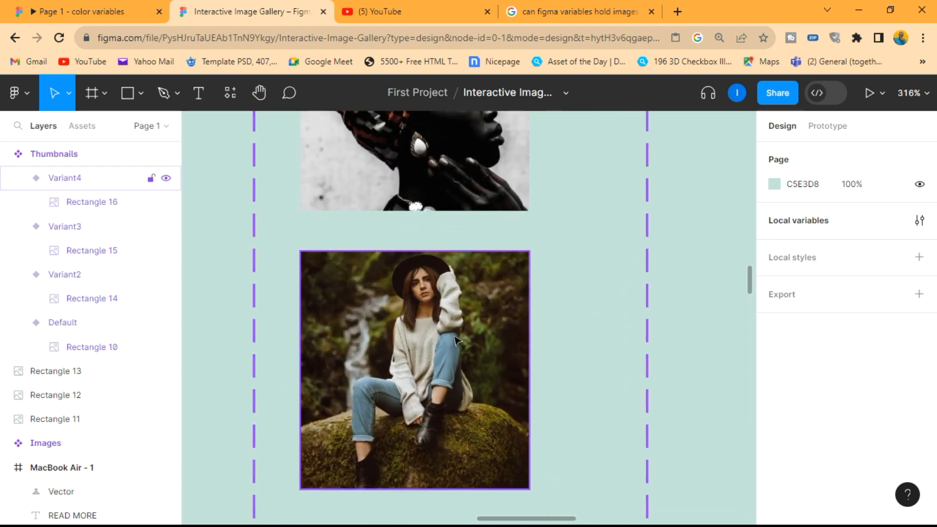
pyautogui.click(64, 178)
pyautogui.click(95, 209)
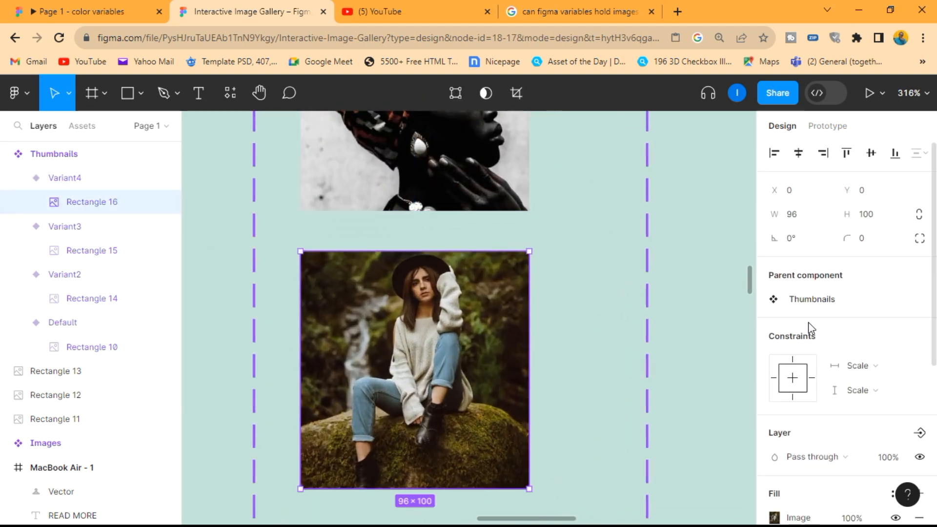
pyautogui.scroll(-3, 805, 334)
pyautogui.click(774, 381)
pyautogui.click(607, 198)
pyautogui.click(616, 233)
pyautogui.scroll(-1, 474, 363)
pyautogui.moveTo(462, 348); pyautogui.dragTo(463, 366)
pyautogui.press('Escape')
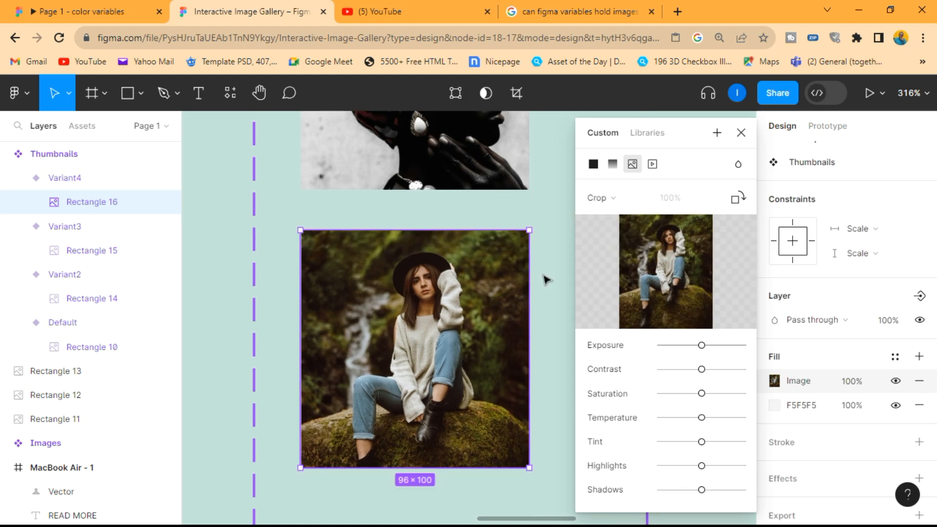
pyautogui.scroll(-3, 547, 280)
pyautogui.click(741, 132)
pyautogui.click(728, 306)
# Step: Move the three loose large photos below the Images component to an empty area on its left
pyautogui.scroll(-7, 728, 306)
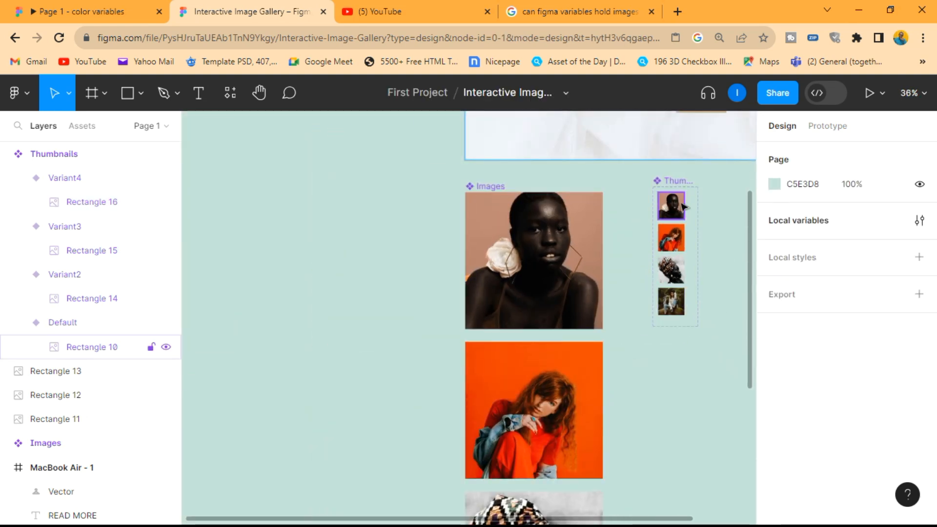
pyautogui.scroll(2, 608, 235)
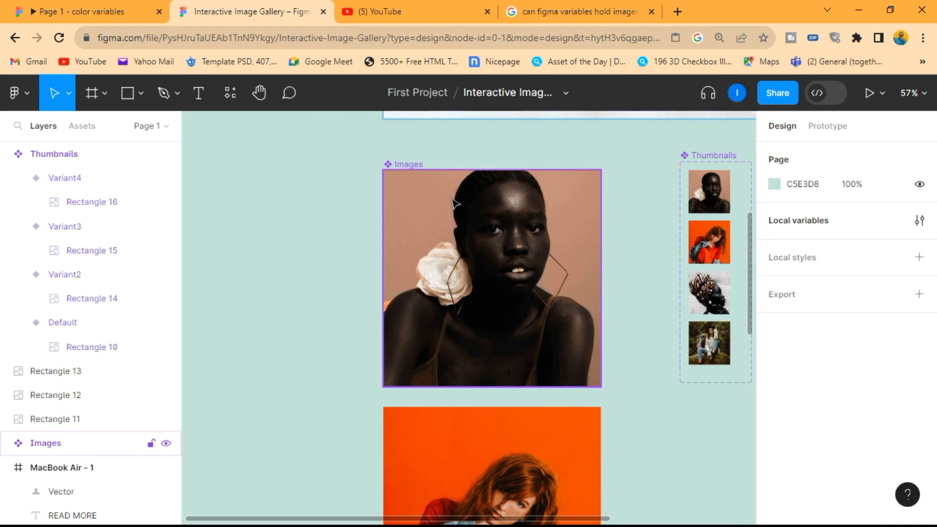
pyautogui.scroll(-5, 456, 203)
pyautogui.moveTo(539, 481); pyautogui.dragTo(414, 274)
pyautogui.moveTo(454, 299); pyautogui.dragTo(316, 225)
# Step: Add a variant property to the Images component holding the large portrait
pyautogui.scroll(2, 485, 194)
pyautogui.click(432, 181)
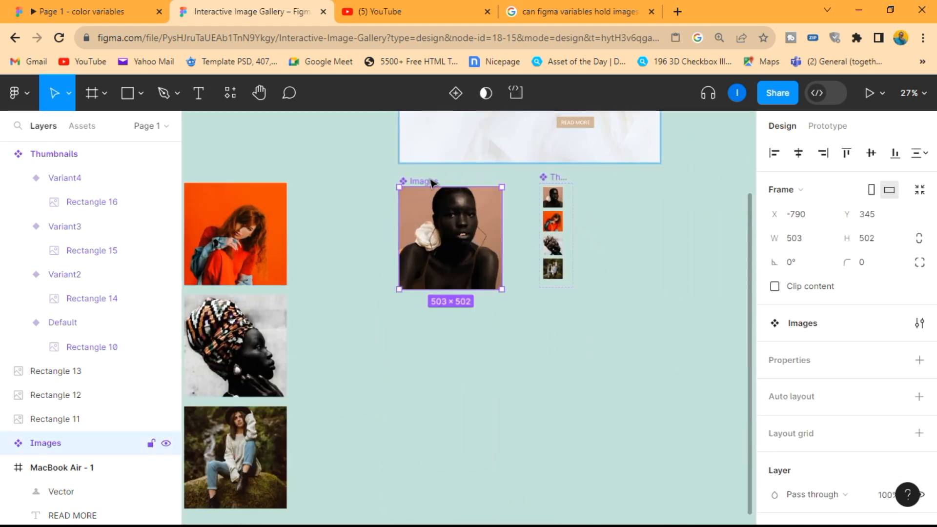
pyautogui.click(6, 444)
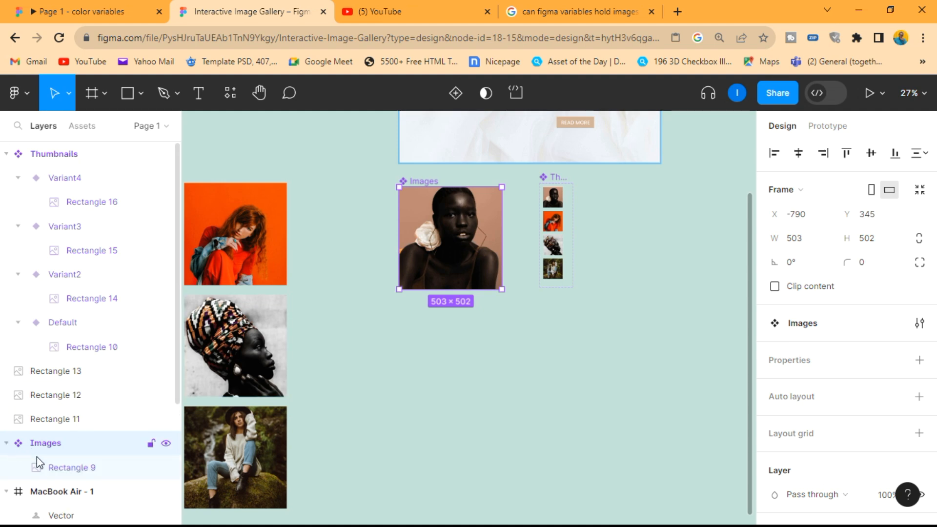
pyautogui.click(56, 471)
pyautogui.scroll(-4, 840, 404)
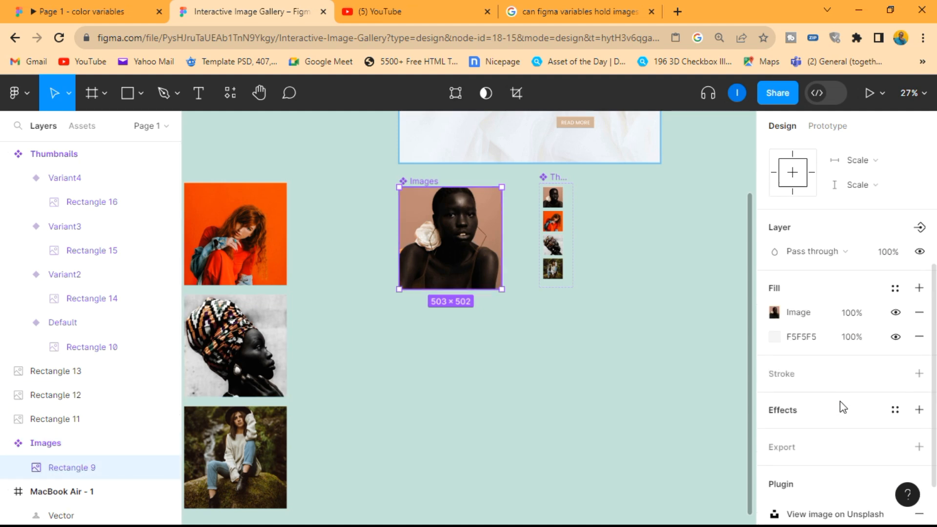
pyautogui.scroll(4, 917, 234)
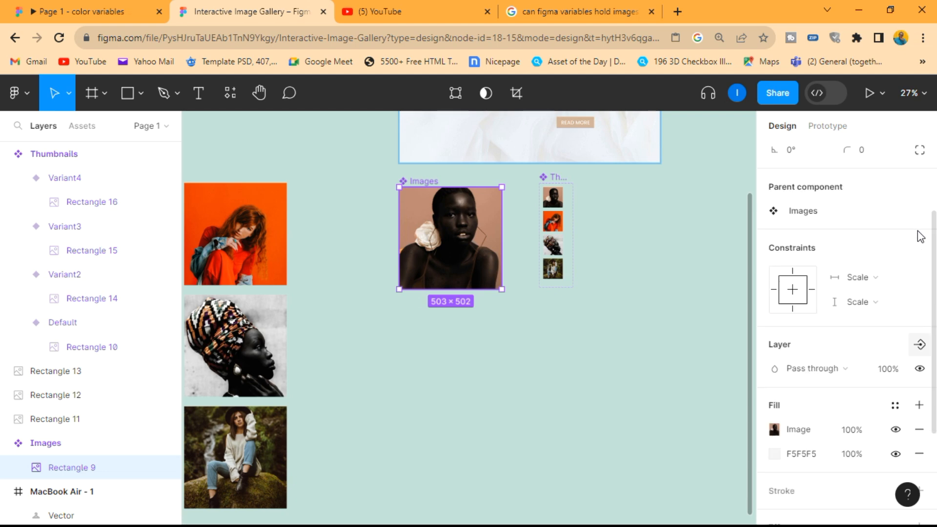
pyautogui.click(916, 300)
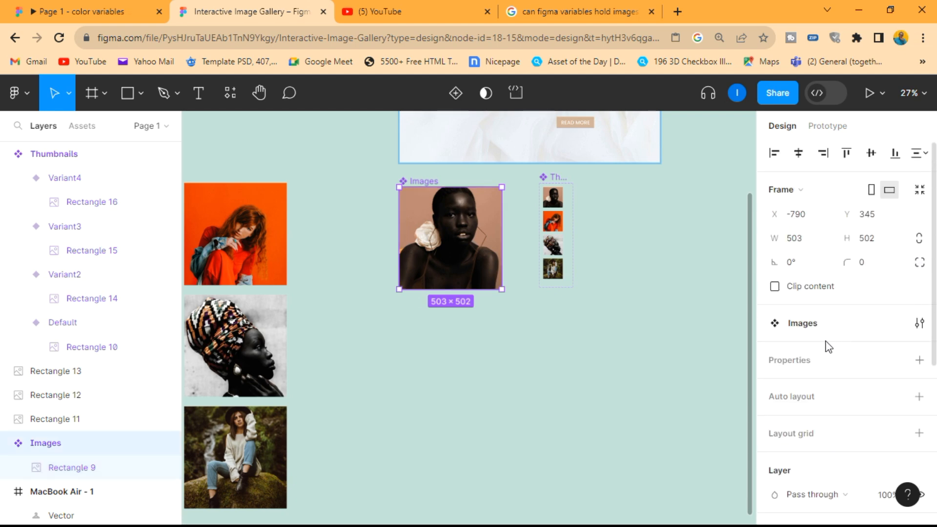
pyautogui.click(920, 360)
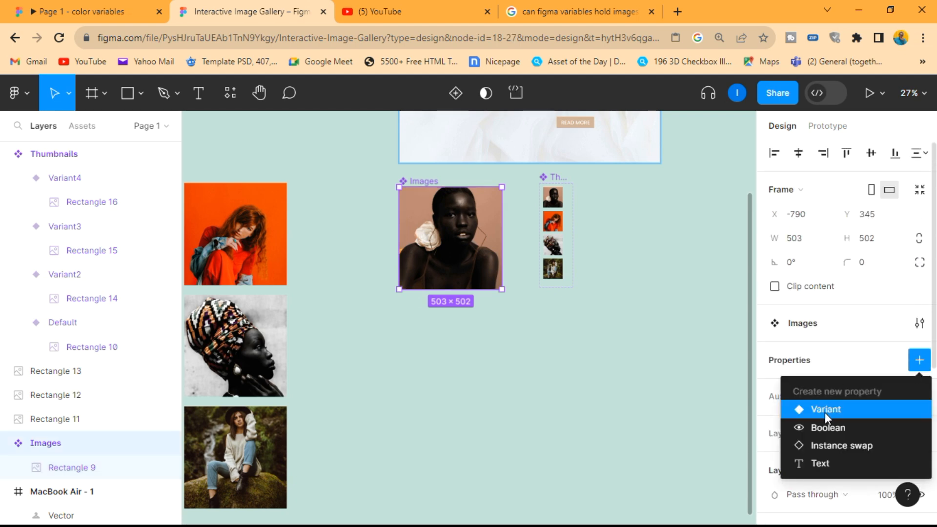
pyautogui.click(825, 412)
# Step: Stretch the Images component set downward to a height of about 2161, leaving room below its Default variant
pyautogui.click(5, 179)
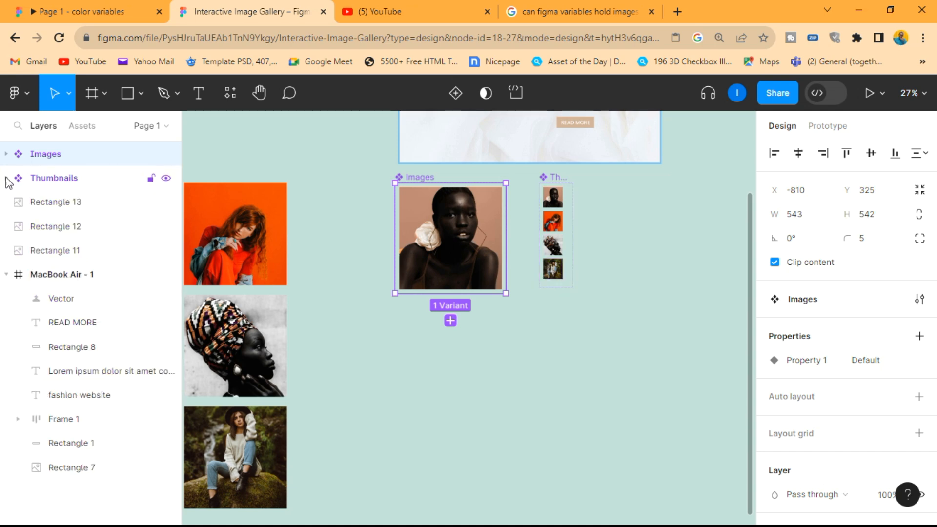
pyautogui.click(6, 155)
pyautogui.click(66, 180)
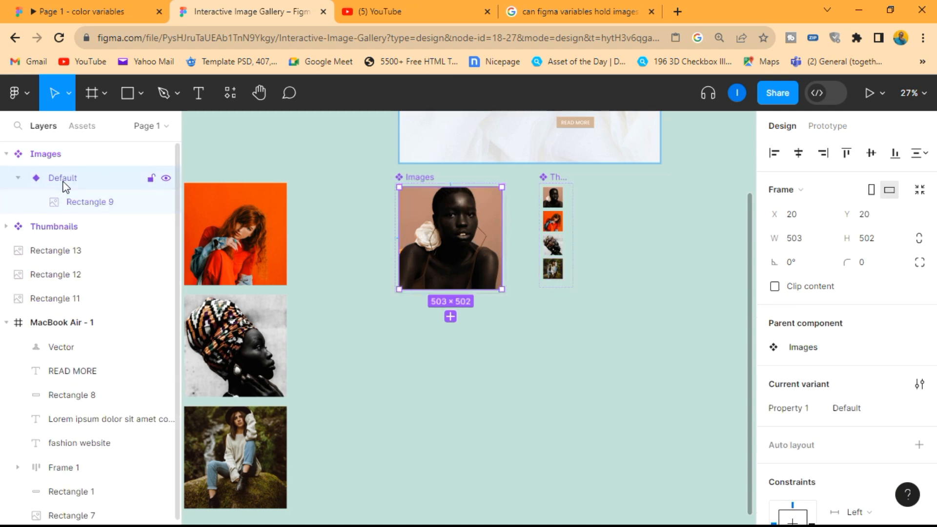
pyautogui.click(69, 155)
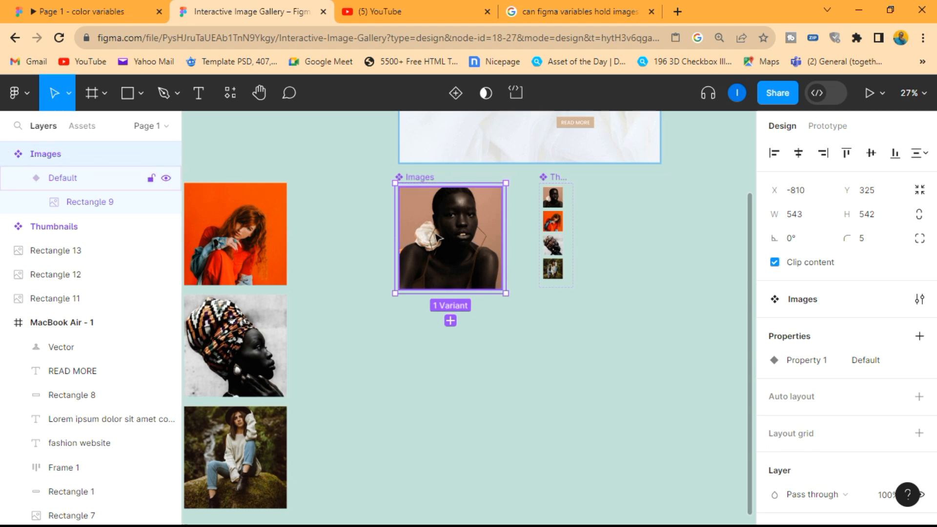
pyautogui.moveTo(450, 292); pyautogui.dragTo(470, 512)
pyautogui.scroll(-3, 477, 498)
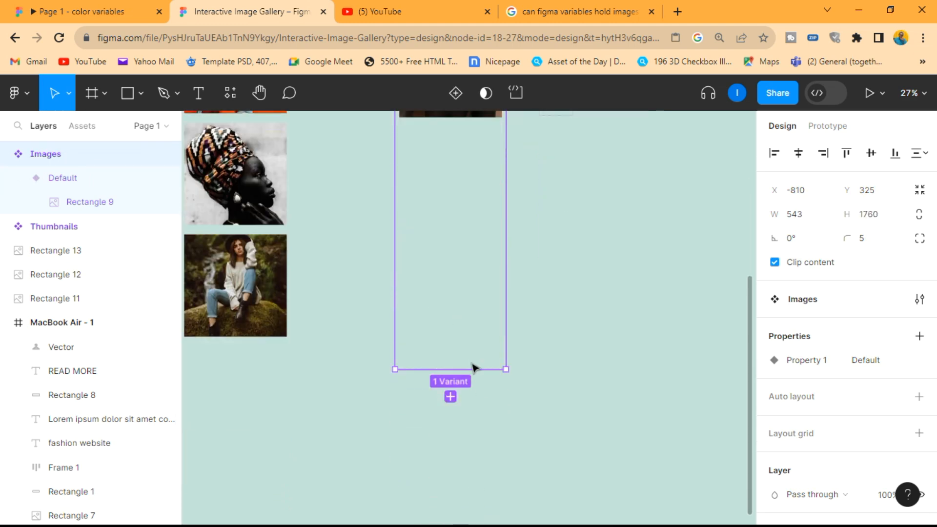
pyautogui.moveTo(460, 369); pyautogui.dragTo(469, 442)
pyautogui.scroll(3, 537, 342)
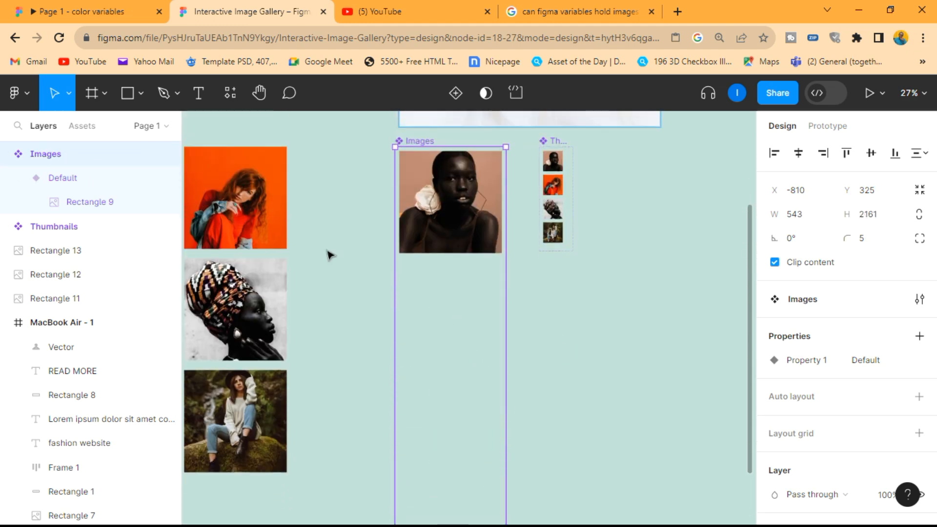
# Step: Duplicate the Default variant of Images three times to create Variant2, Variant3 and Variant4
pyautogui.click(66, 178)
pyautogui.hotkey('ctrl', 'd')
pyautogui.hotkey('ctrl', 'd')
pyautogui.hotkey('ctrl', 'd')
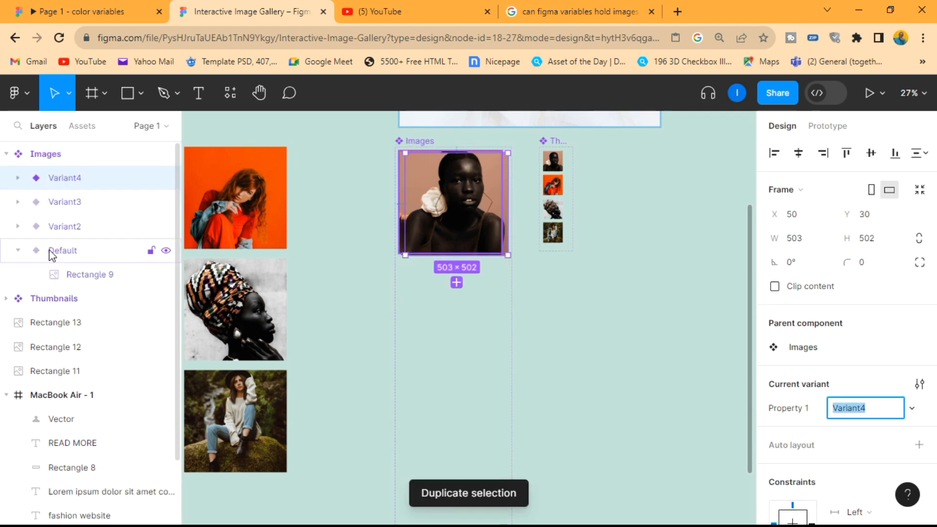
pyautogui.click(18, 251)
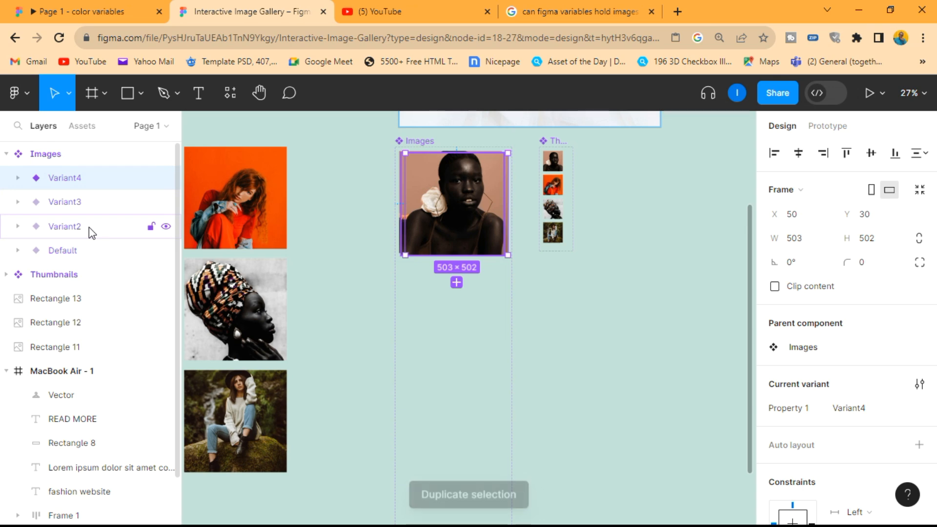
# Step: Stack Variant2 and Variant3 below the Default image at X 20, with Y about 579 and 1138 respectively
pyautogui.click(59, 230)
pyautogui.moveTo(486, 229); pyautogui.dragTo(477, 318)
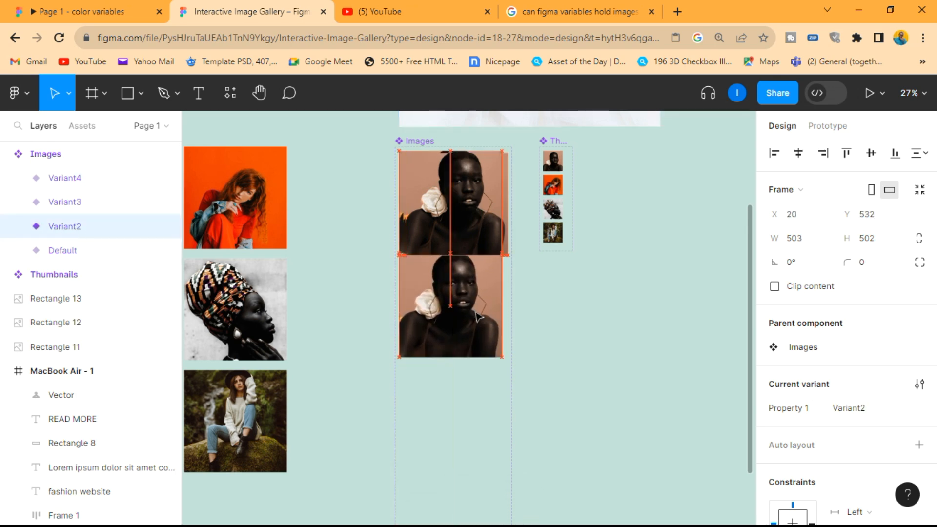
pyautogui.click(74, 203)
pyautogui.moveTo(483, 215); pyautogui.dragTo(480, 444)
pyautogui.scroll(-2, 481, 443)
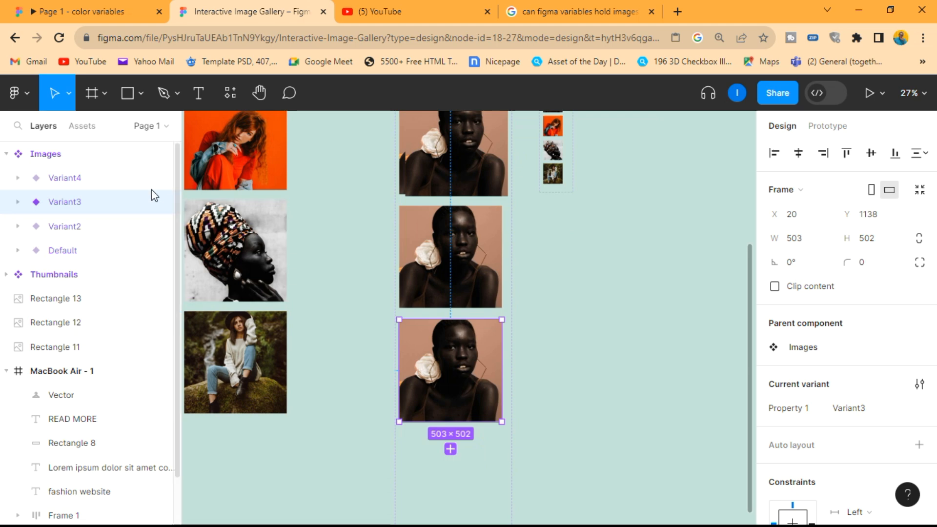
# Step: Place Variant4 below Variant3 at about X 20, Y 1697, and extend the Images component set to a height of about 2282
pyautogui.click(88, 178)
pyautogui.moveTo(474, 159); pyautogui.dragTo(493, 451)
pyautogui.scroll(-3, 539, 415)
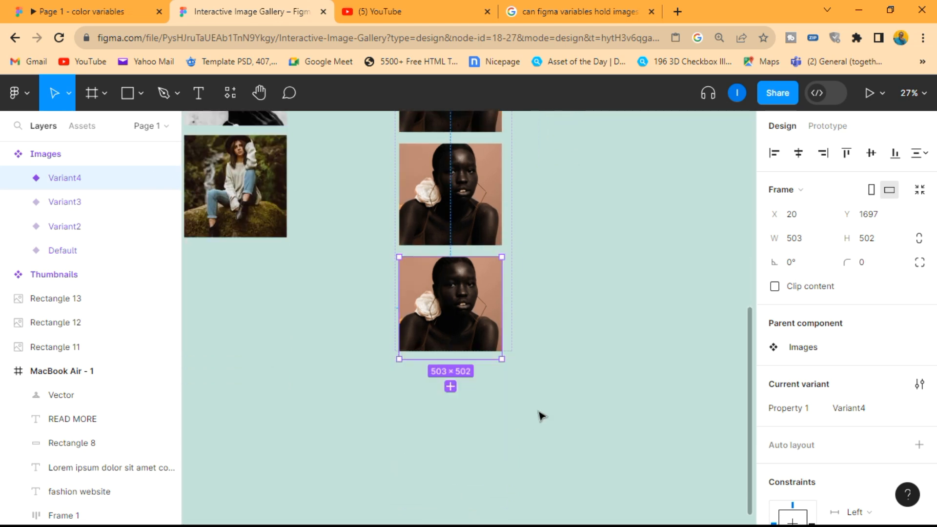
pyautogui.scroll(-4, 540, 415)
pyautogui.click(498, 164)
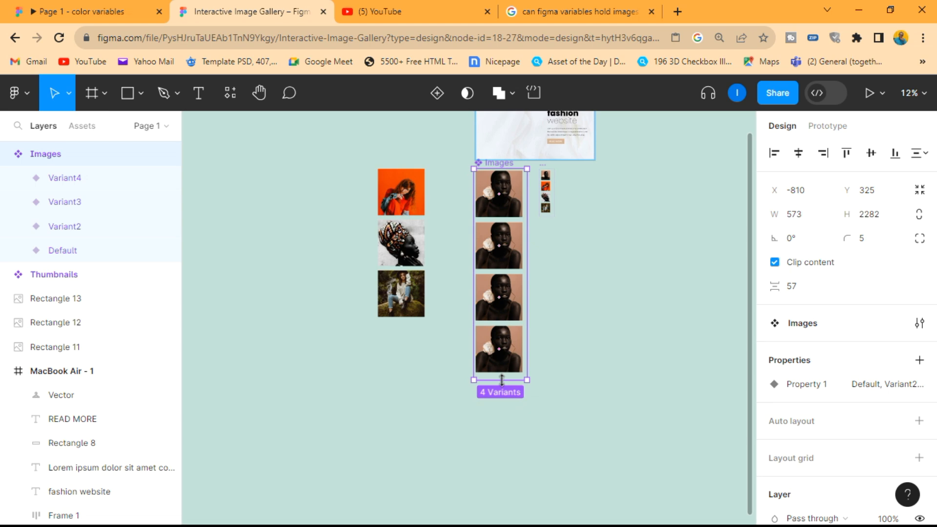
pyautogui.click(602, 345)
# Step: Replace the portrait inside Variant2 of Images with a copy of the loose red-haired woman photo
pyautogui.scroll(4, 518, 214)
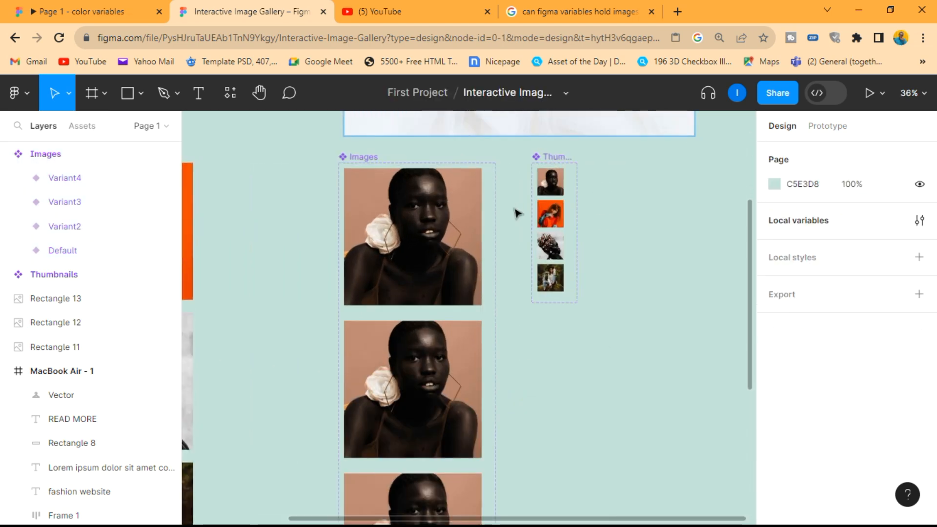
pyautogui.click(447, 323)
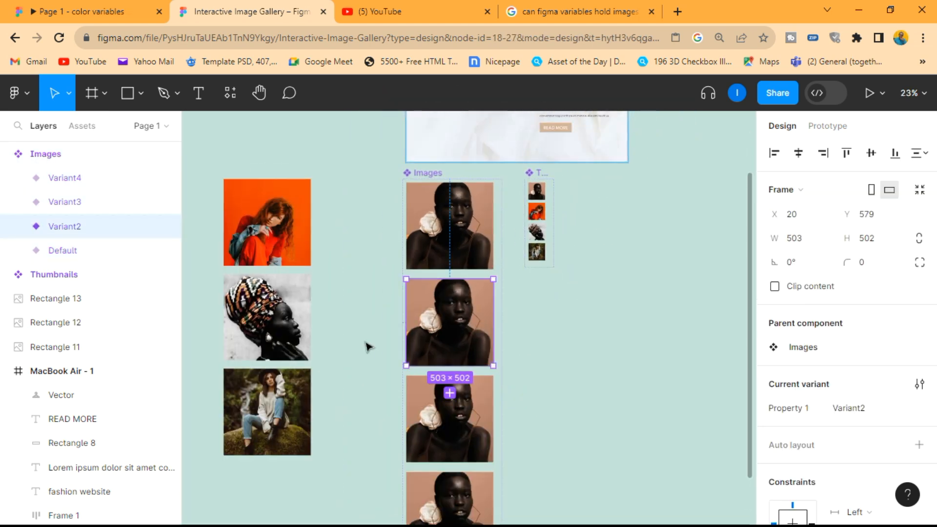
pyautogui.click(282, 222)
pyautogui.rightClick(282, 222)
pyautogui.click(306, 128)
pyautogui.rightClick(459, 296)
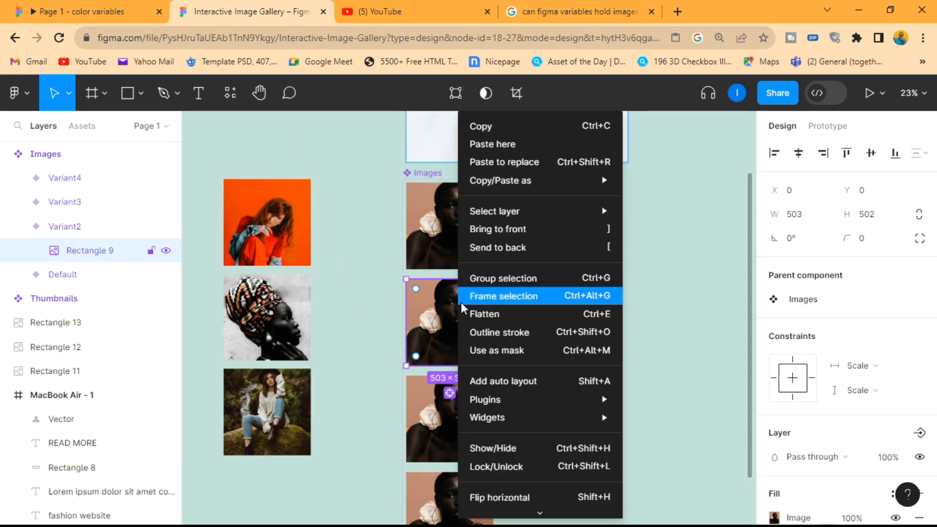
pyautogui.click(531, 167)
# Step: Replace the portrait inside Variant3 of Images with a copy of the loose patterned headwrap photo
pyautogui.scroll(-2, 471, 371)
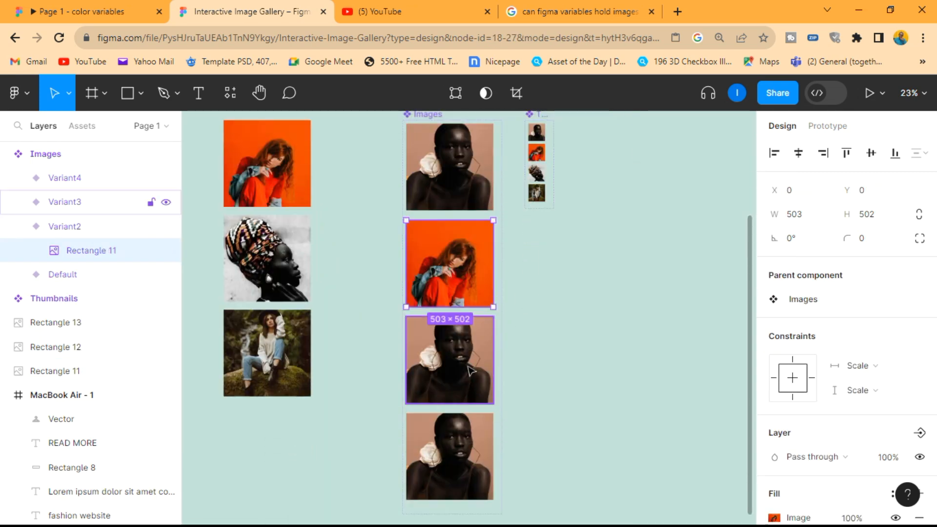
pyautogui.click(459, 367)
pyautogui.click(270, 255)
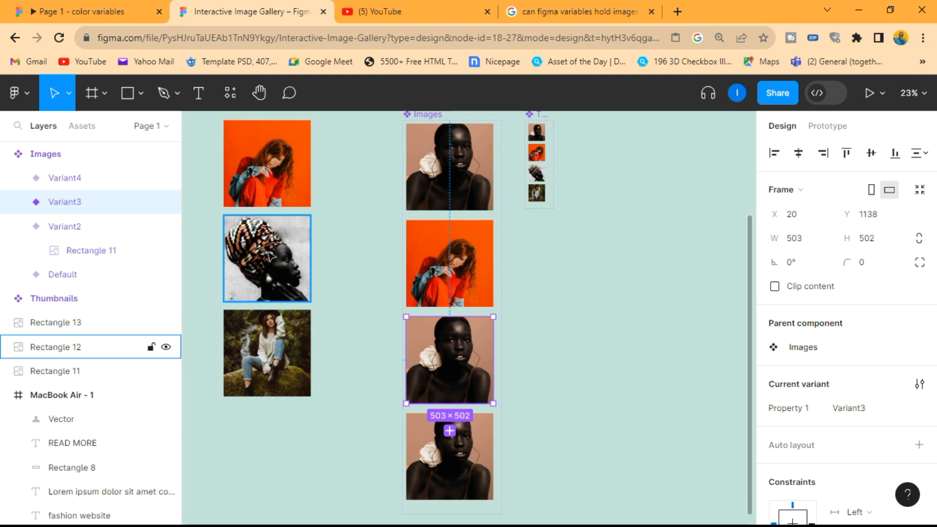
pyautogui.rightClick(266, 250)
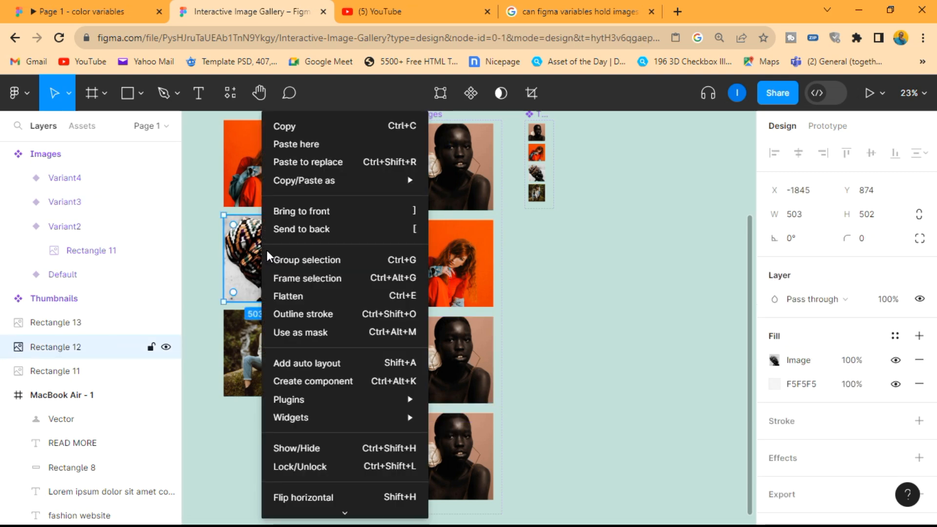
pyautogui.click(300, 128)
pyautogui.click(18, 201)
pyautogui.click(85, 227)
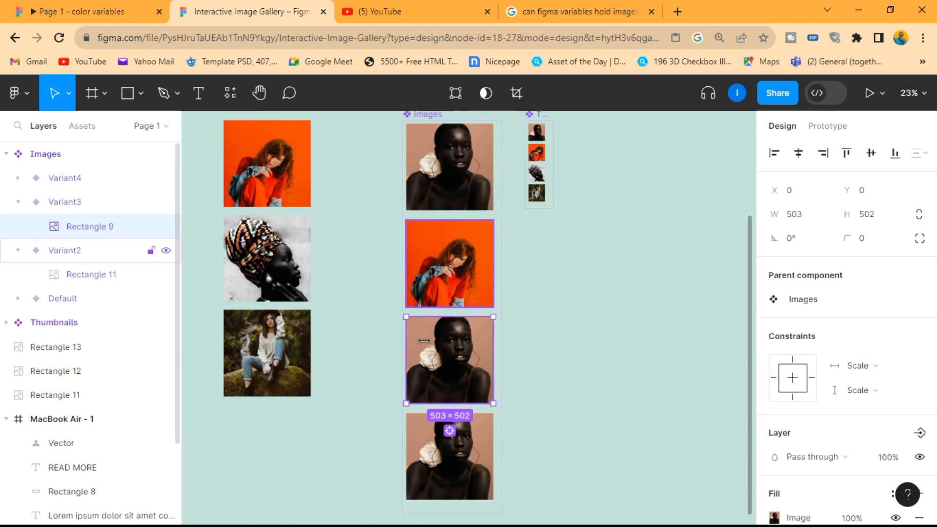
pyautogui.rightClick(445, 363)
pyautogui.click(496, 165)
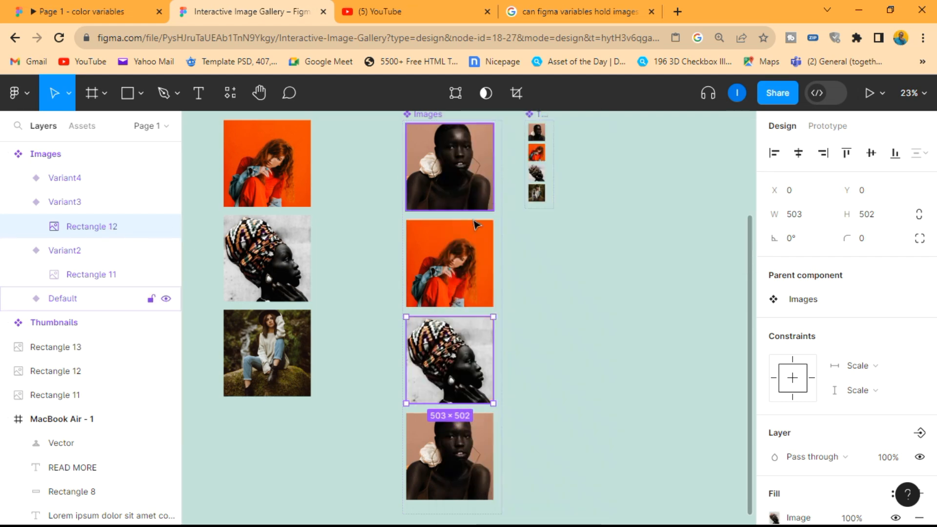
# Step: Replace the portrait inside Variant4 of Images with a copy of the loose forest photo
pyautogui.click(272, 376)
pyautogui.rightClick(268, 352)
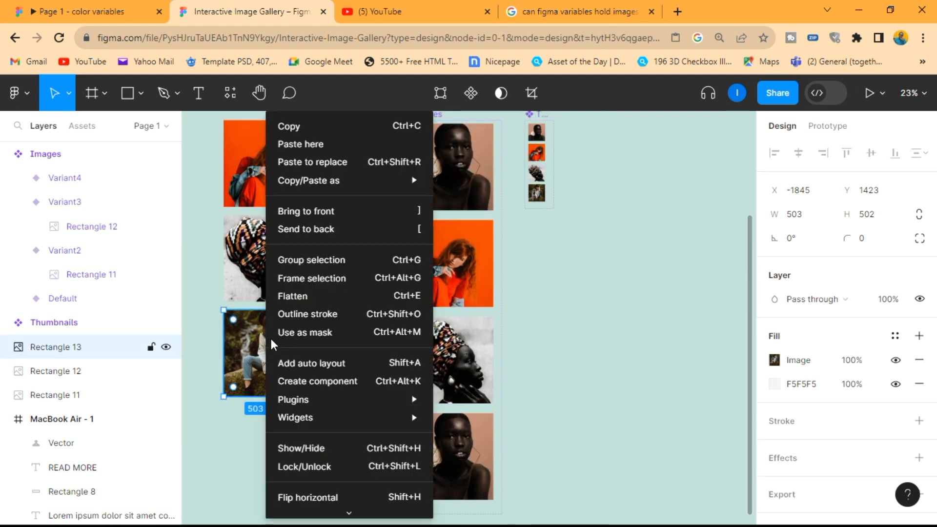
pyautogui.click(311, 128)
pyautogui.click(19, 177)
pyautogui.click(85, 201)
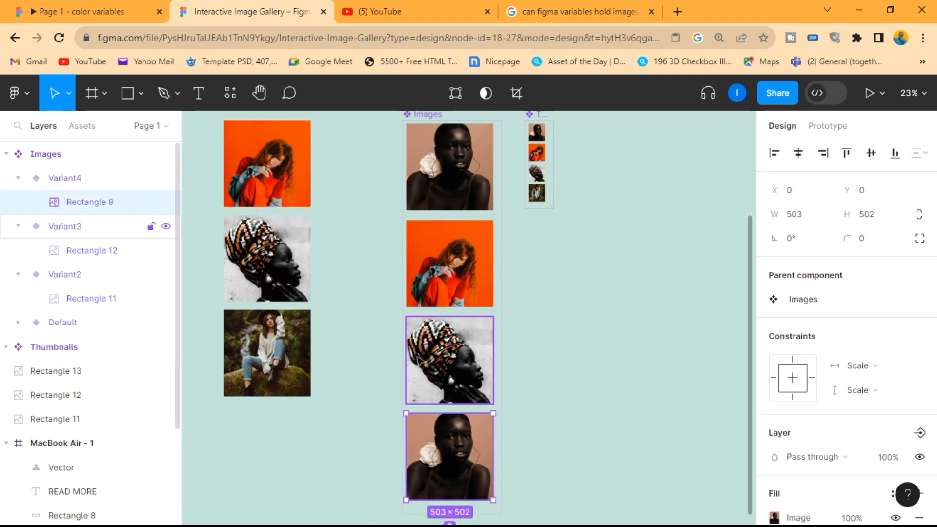
pyautogui.rightClick(441, 457)
pyautogui.click(486, 163)
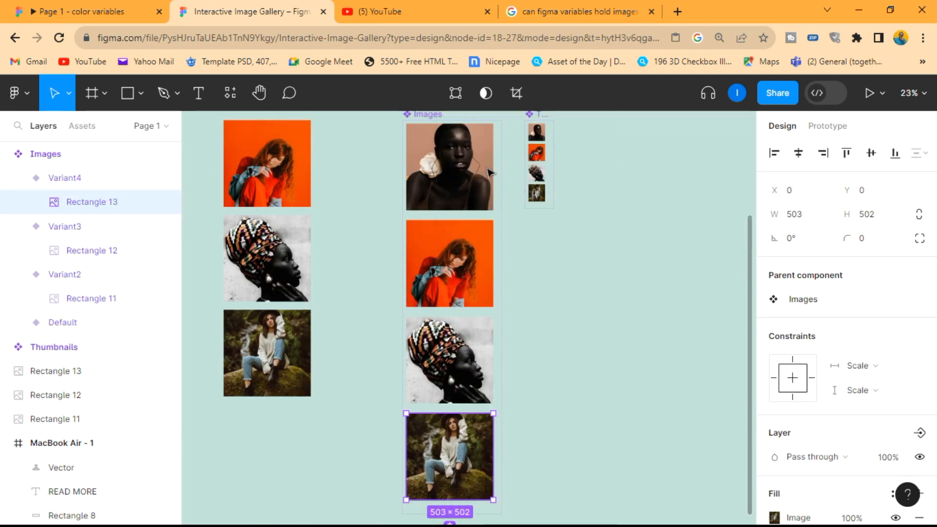
# Step: Delete the three loose large photos beside the Images component set
pyautogui.click(550, 391)
pyautogui.scroll(-2, 551, 376)
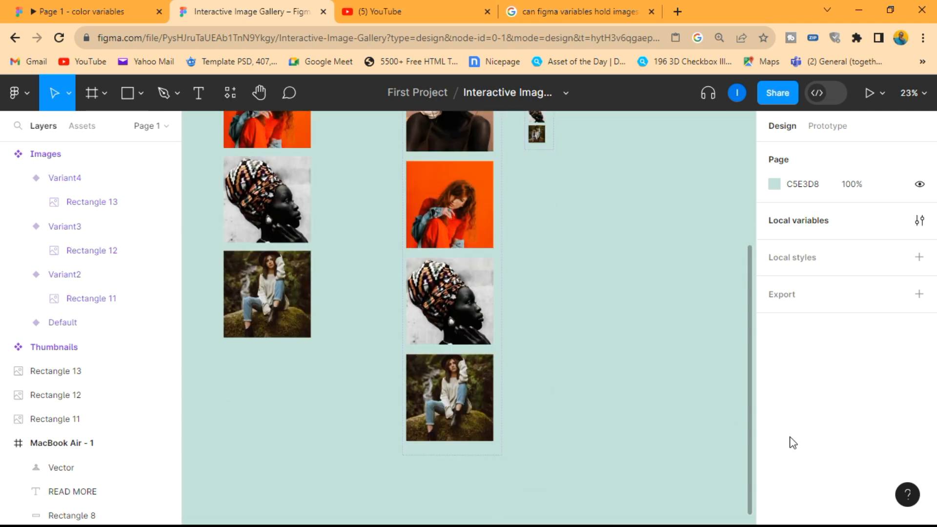
pyautogui.scroll(-3, 557, 352)
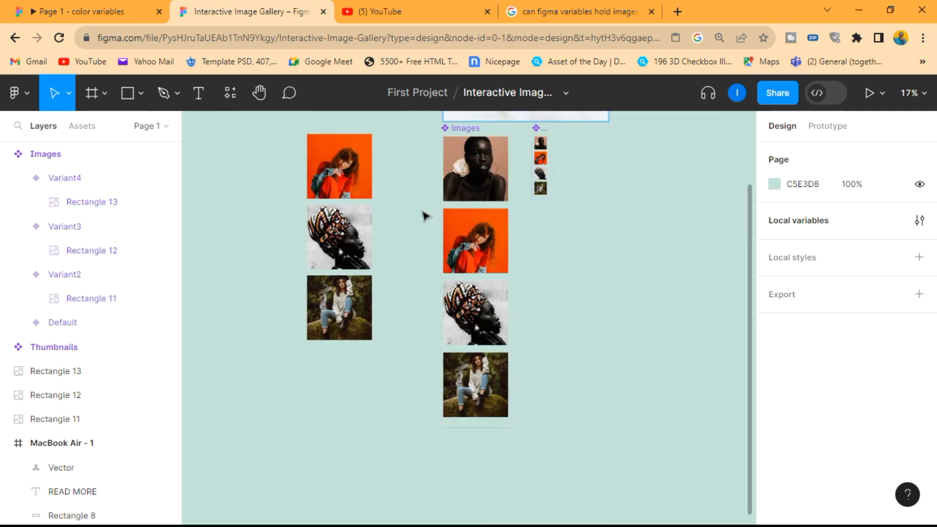
pyautogui.moveTo(372, 386); pyautogui.dragTo(332, 161)
pyautogui.press('Delete')
# Step: Set the image fill of Images' Variant2 to Crop, then enlarge and reposition the red-haired woman within the frame
pyautogui.scroll(5, 501, 228)
pyautogui.click(468, 258)
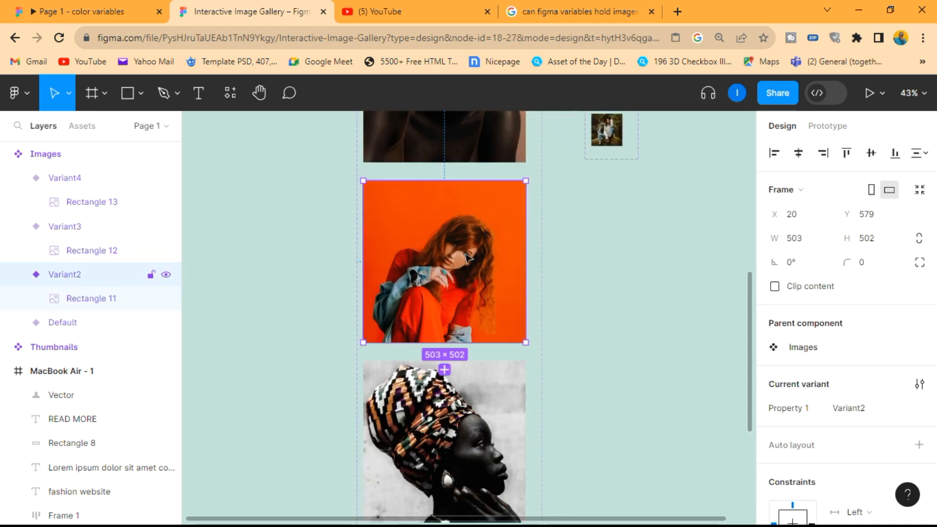
pyautogui.click(95, 297)
pyautogui.scroll(-4, 818, 371)
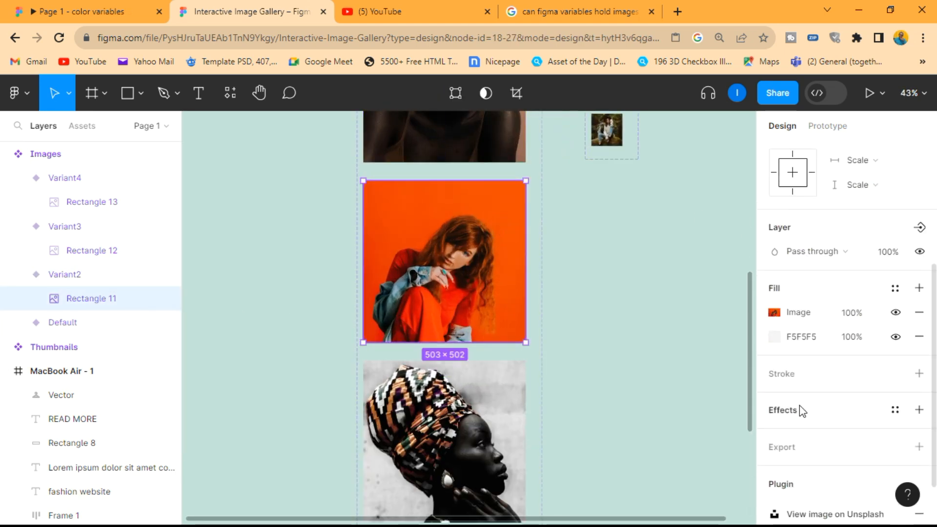
pyautogui.click(779, 316)
pyautogui.click(613, 197)
pyautogui.click(619, 232)
pyautogui.moveTo(493, 344); pyautogui.dragTo(493, 375)
pyautogui.moveTo(502, 328); pyautogui.dragTo(511, 304)
pyautogui.click(740, 133)
# Step: Shift the portrait photo downward within the Default variant of Images so the whole head fits in the frame
pyautogui.scroll(-3, 529, 335)
pyautogui.scroll(3, 528, 334)
pyautogui.click(529, 334)
pyautogui.click(774, 313)
pyautogui.moveTo(476, 208); pyautogui.dragTo(477, 190)
pyautogui.hotkey('ctrl', 'z')
pyautogui.scroll(3, 525, 239)
pyautogui.moveTo(443, 236); pyautogui.dragTo(444, 259)
pyautogui.click(561, 273)
# Step: Set the image fill of Images' Variant4 to Crop and shift the forest photo slightly downward within its frame
pyautogui.scroll(-10, 495, 280)
pyautogui.doubleClick(490, 352)
pyautogui.scroll(-4, 818, 347)
pyautogui.click(776, 254)
pyautogui.click(605, 198)
pyautogui.click(616, 233)
pyautogui.moveTo(476, 337); pyautogui.dragTo(476, 350)
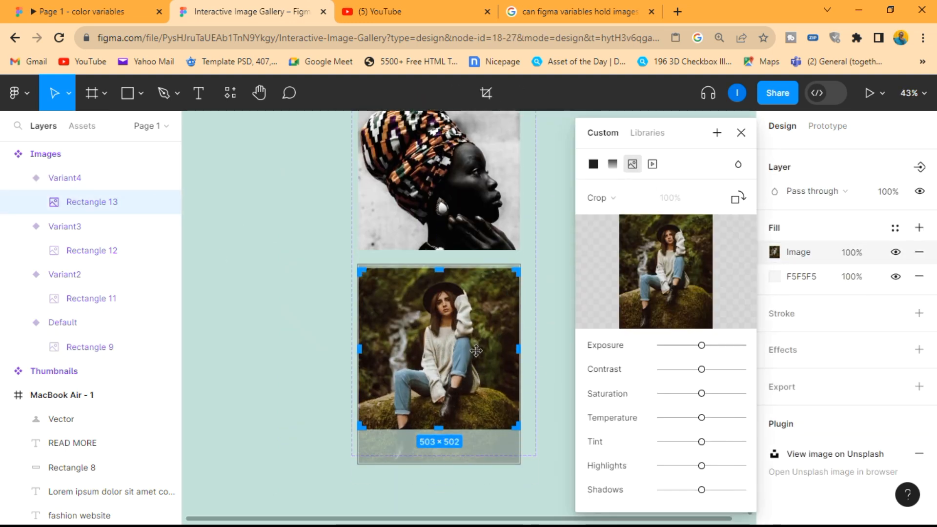
pyautogui.click(557, 297)
pyautogui.scroll(-5, 621, 264)
pyautogui.hscroll(7, 622, 263)
pyautogui.scroll(1, 526, 321)
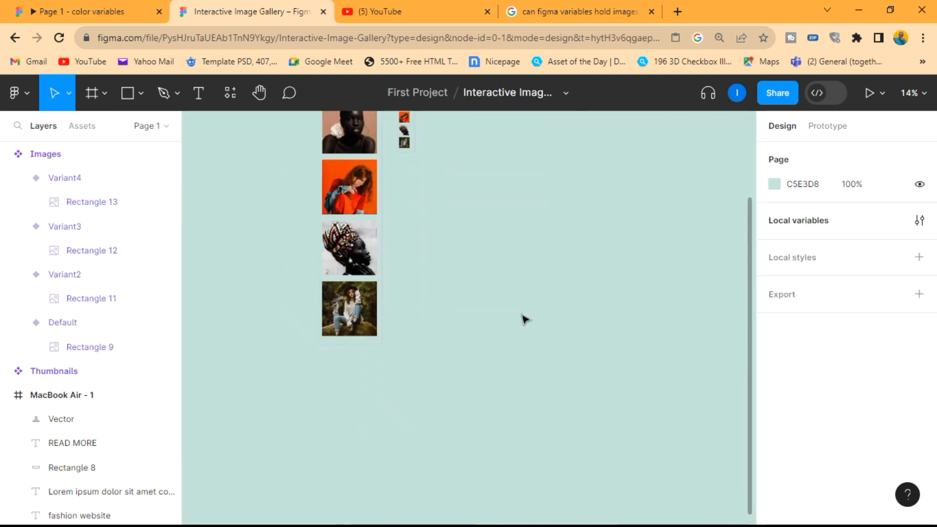
pyautogui.scroll(4, 526, 320)
pyautogui.scroll(5, 360, 342)
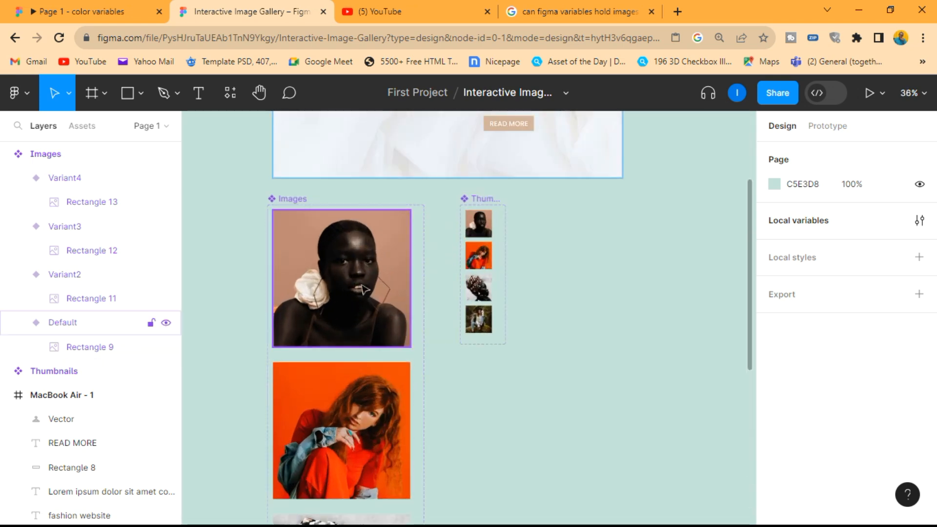
# Step: Rename the Images component set's variant property to Model and set the Default variant's value to model1
pyautogui.scroll(1, 381, 298)
pyautogui.click(381, 298)
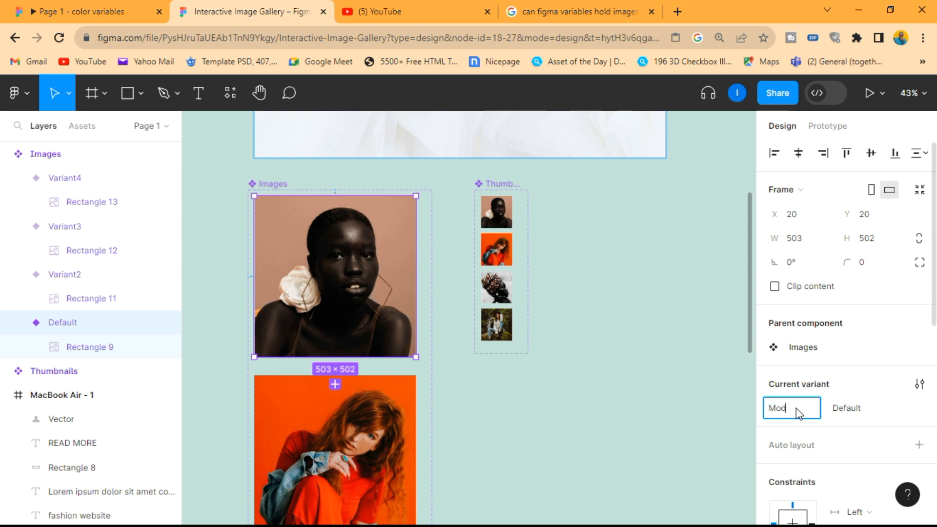
pyautogui.press('Return')
pyautogui.click(849, 408)
pyautogui.write('mo')
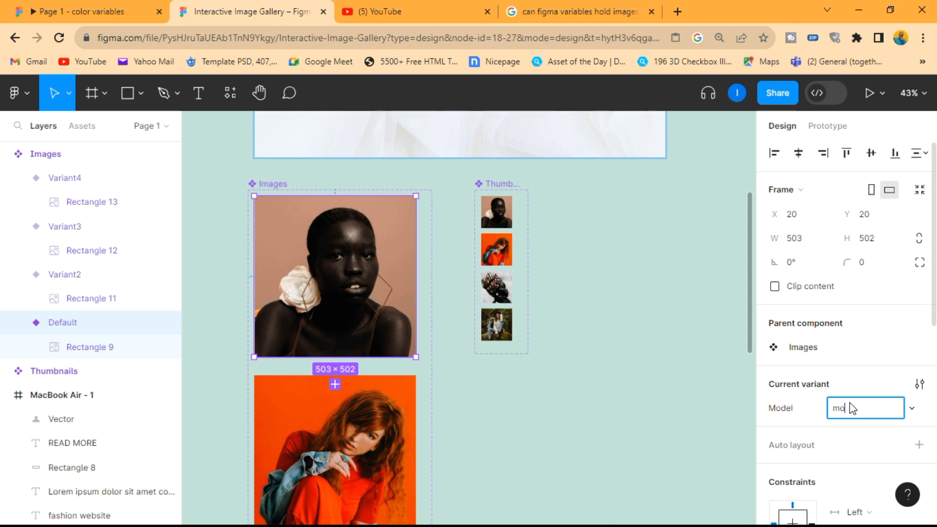
pyautogui.write('del1')
pyautogui.press('Return')
# Step: Set the Model value of Images' Variant2, the red-haired woman, to model2
pyautogui.scroll(-4, 383, 286)
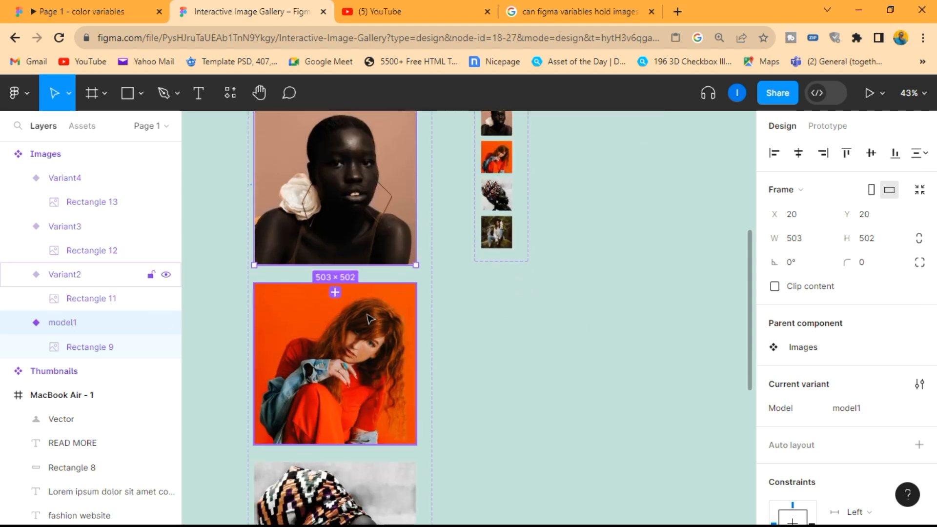
pyautogui.click(88, 280)
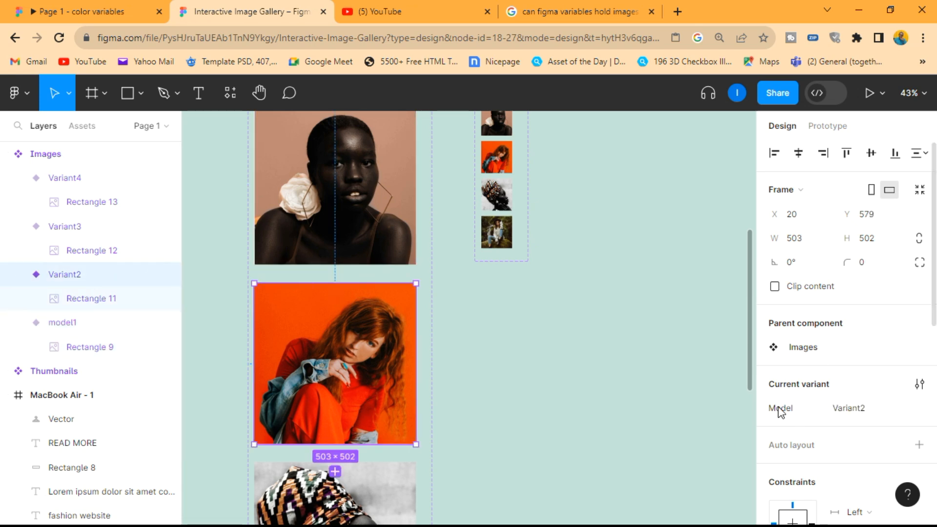
pyautogui.click(864, 408)
pyautogui.write('model2')
pyautogui.press('Return')
# Step: Set the Model value of Images' Variant3, the patterned headwrap photo, to model3
pyautogui.click(107, 223)
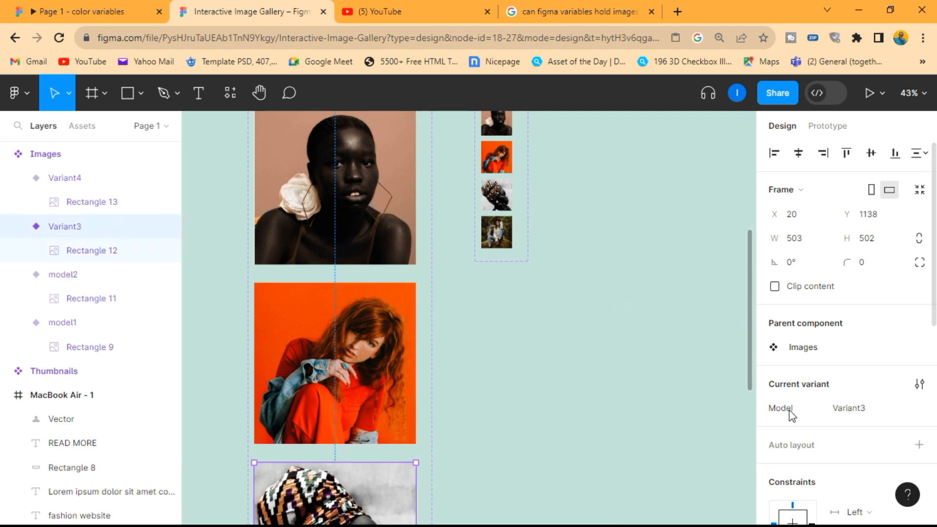
pyautogui.click(860, 414)
pyautogui.write('va')
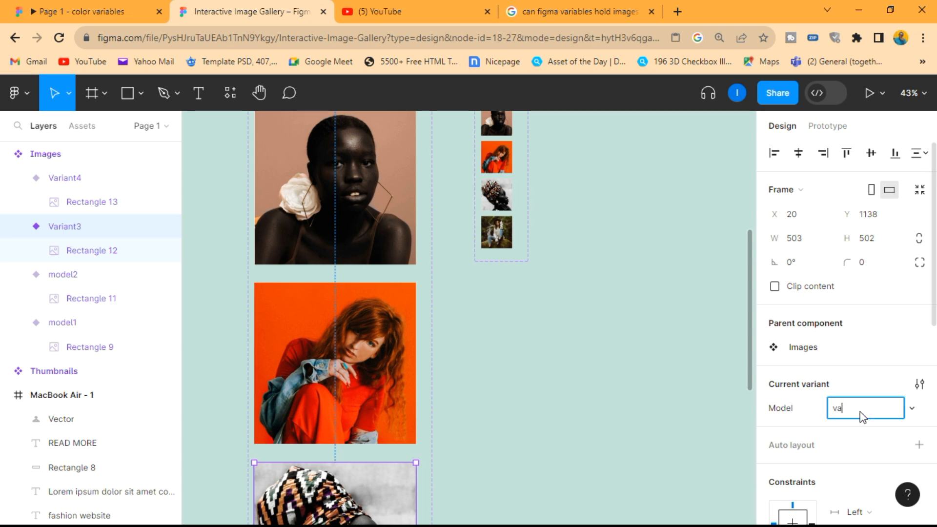
pyautogui.write('model3')
pyautogui.press('Return')
# Step: Set the Model value of Images' Variant4 to model4 and deselect the variant
pyautogui.click(98, 181)
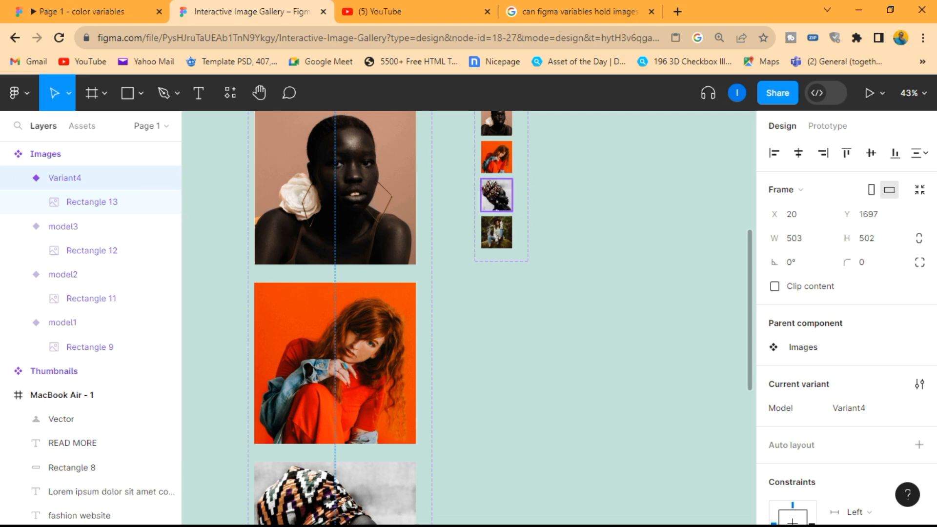
pyautogui.click(857, 410)
pyautogui.write('mo')
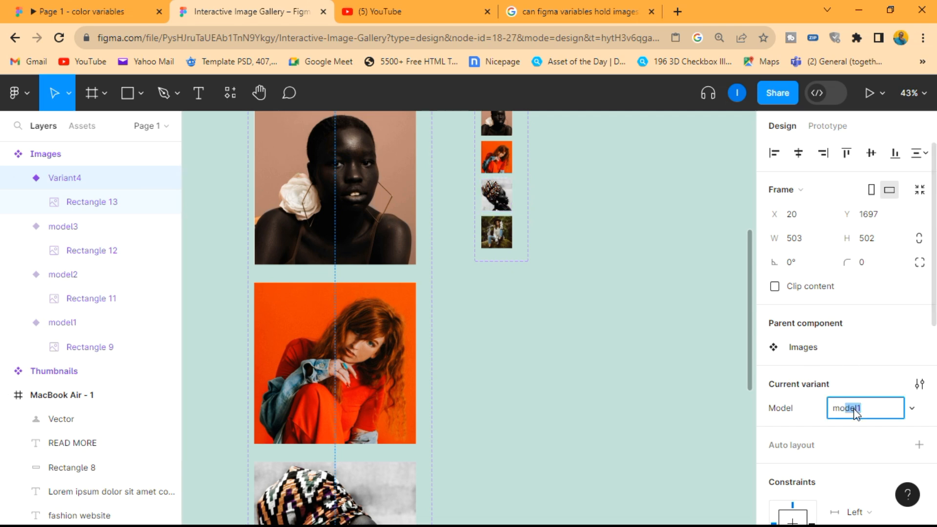
pyautogui.write('del4')
pyautogui.press('Return')
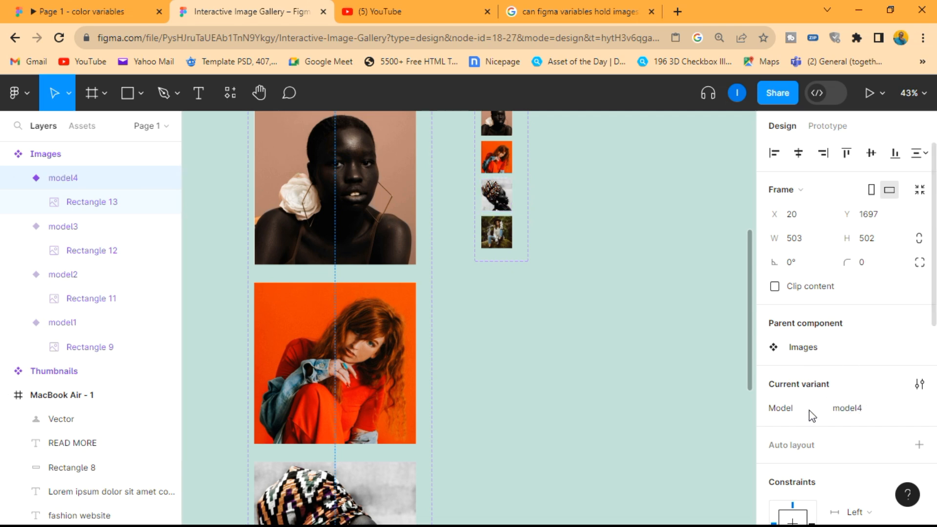
pyautogui.click(610, 389)
# Step: Rename the variant property of the Thumbnails component set to thumbnails through its Default variant
pyautogui.scroll(-3, 611, 389)
pyautogui.scroll(2, 612, 293)
pyautogui.scroll(5, 611, 333)
pyautogui.click(447, 200)
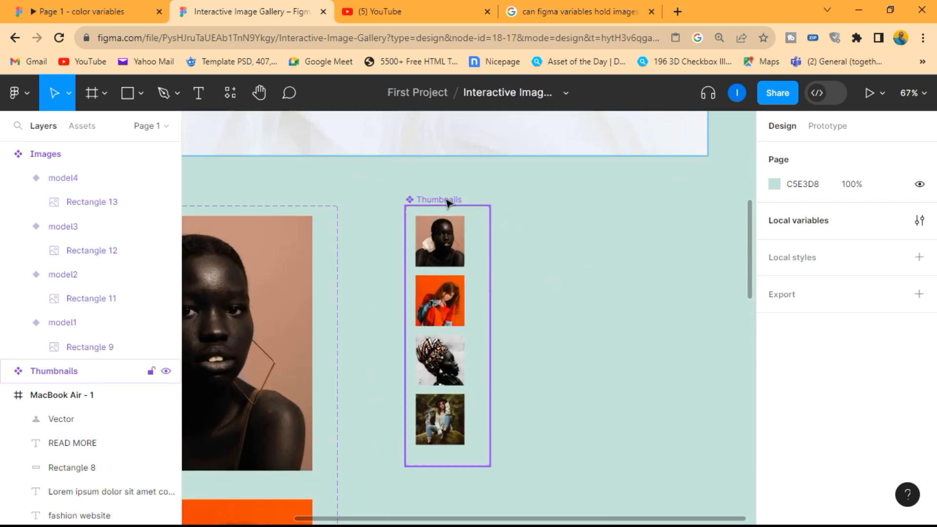
pyautogui.click(6, 371)
pyautogui.scroll(-4, 98, 400)
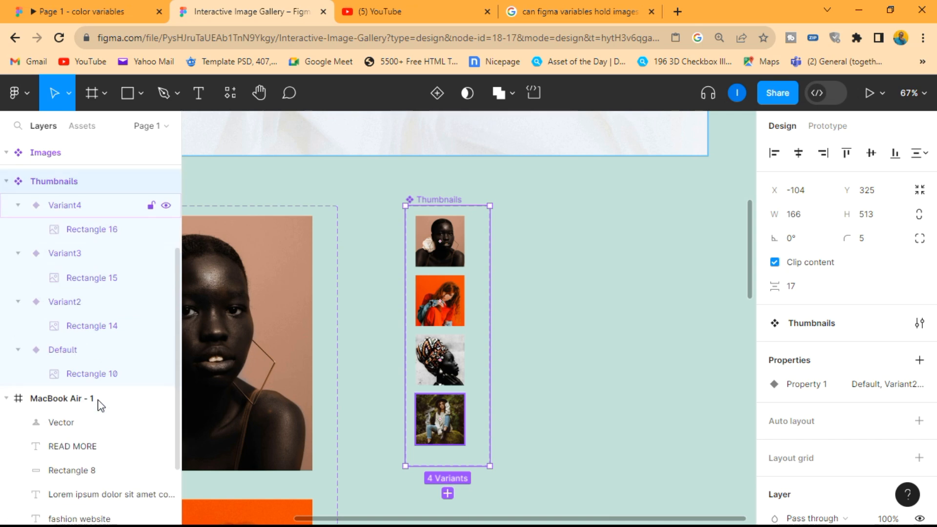
pyautogui.click(98, 361)
pyautogui.click(78, 333)
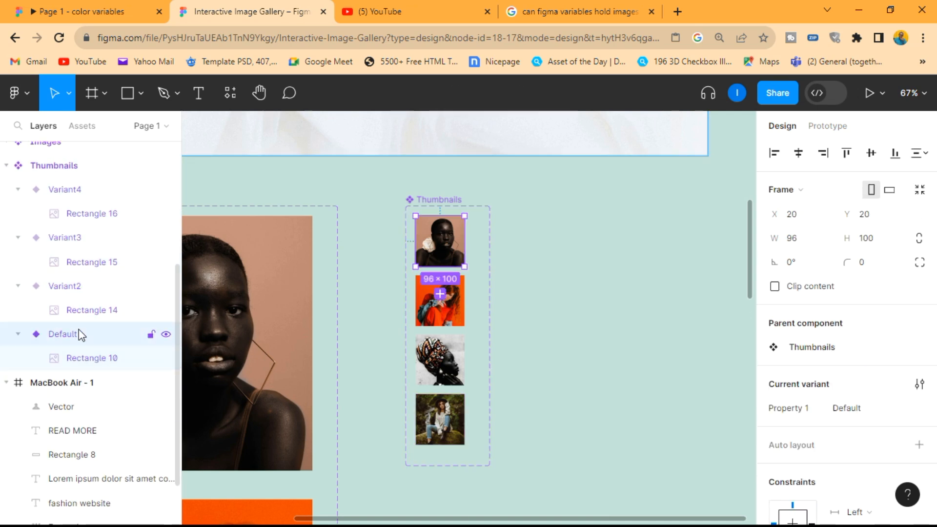
pyautogui.doubleClick(800, 409)
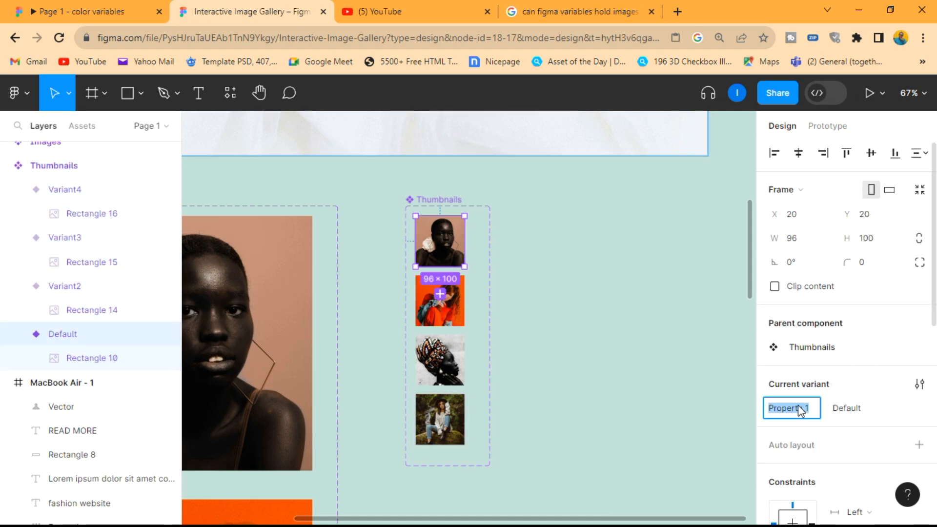
pyautogui.write('thumbnails')
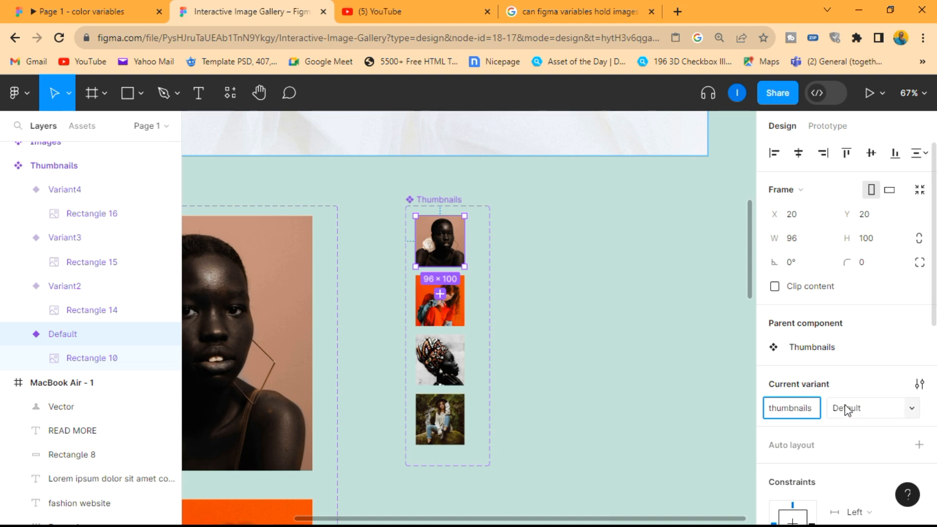
pyautogui.press('Return')
# Step: Set the thumbnails property value of the Default thumbnail variant to model1
pyautogui.click(858, 414)
pyautogui.write('m')
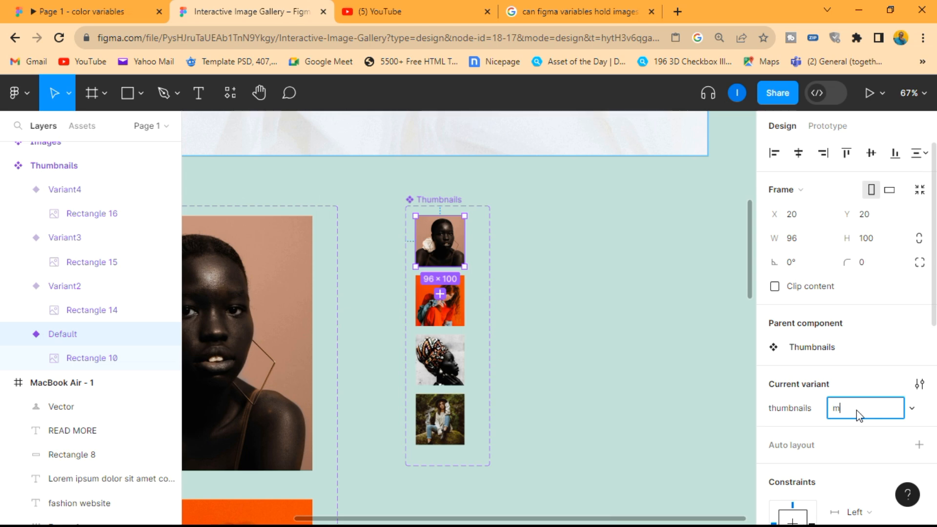
pyautogui.write('odel1')
pyautogui.press('Return')
# Step: Set the property value of Thumbnails' Variant2, the red-haired woman, to model2
pyautogui.click(87, 287)
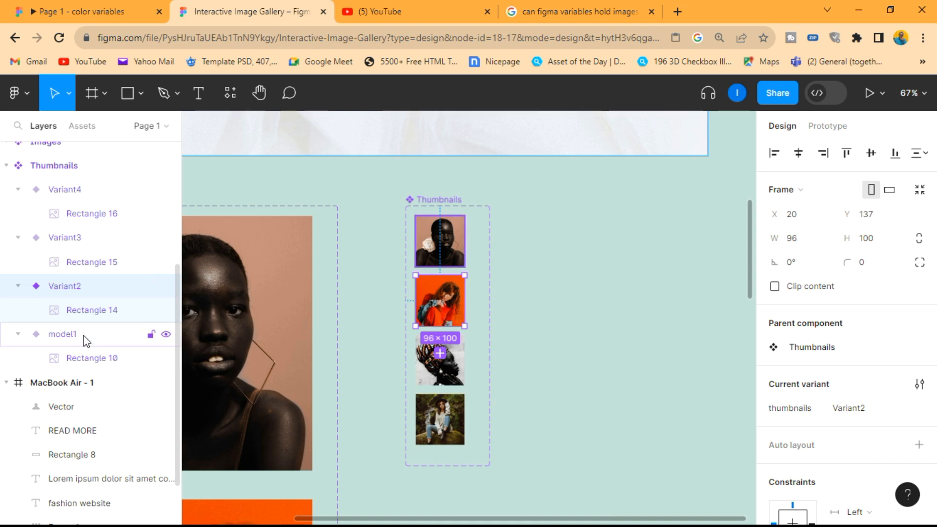
pyautogui.click(84, 334)
pyautogui.click(80, 293)
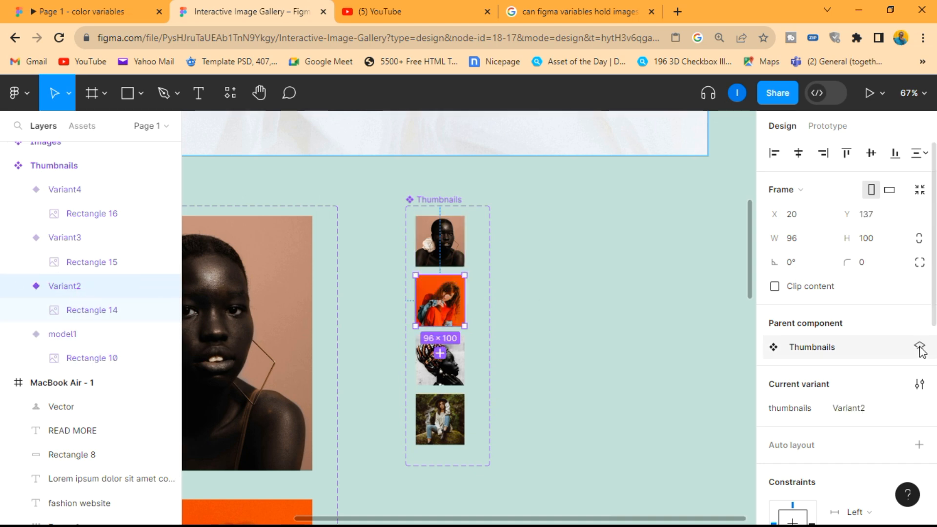
pyautogui.click(863, 408)
pyautogui.write('model2')
pyautogui.press('Return')
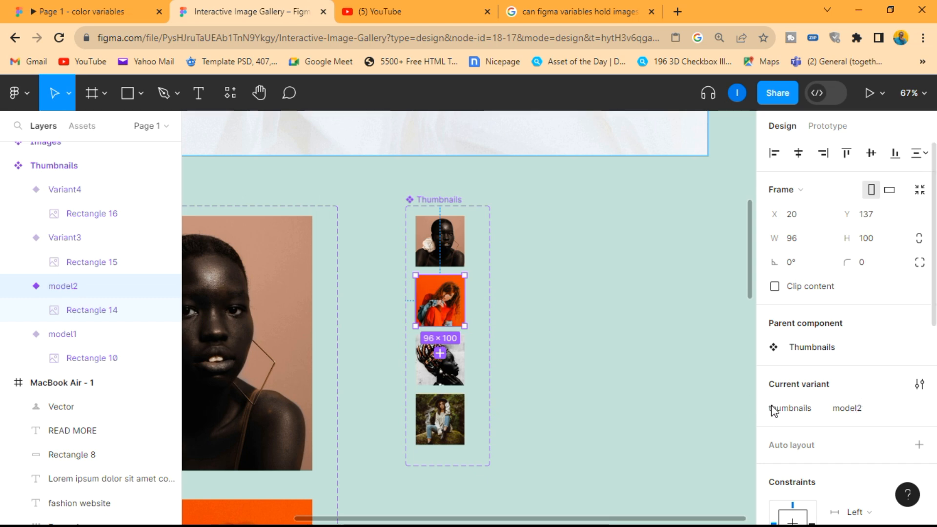
# Step: Set the property value of Thumbnails' Variant3, the patterned headwrap photo, to model3
pyautogui.click(84, 243)
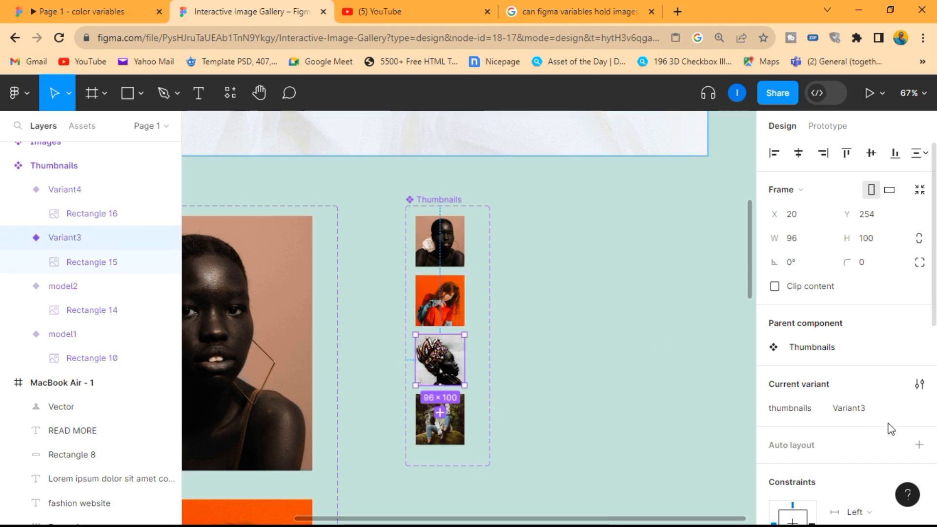
pyautogui.click(879, 410)
pyautogui.write('mod')
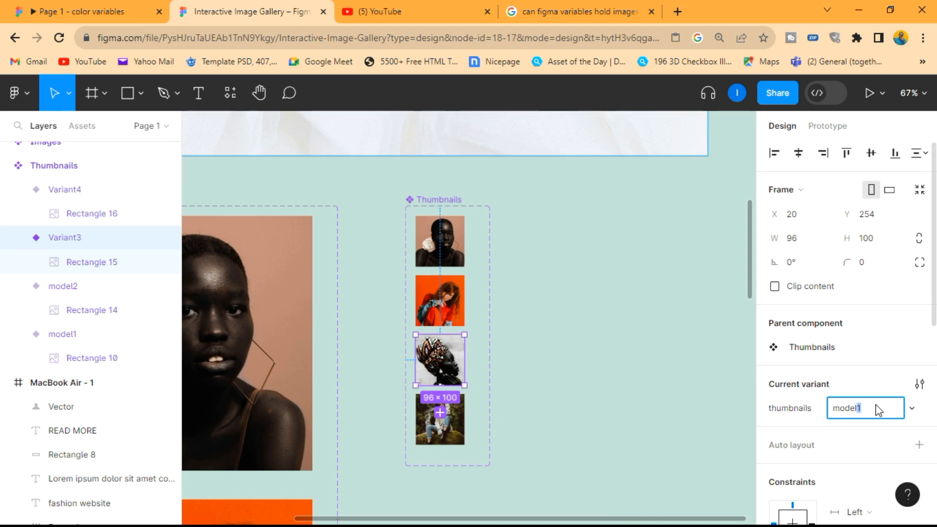
pyautogui.write('el3')
pyautogui.press('Return')
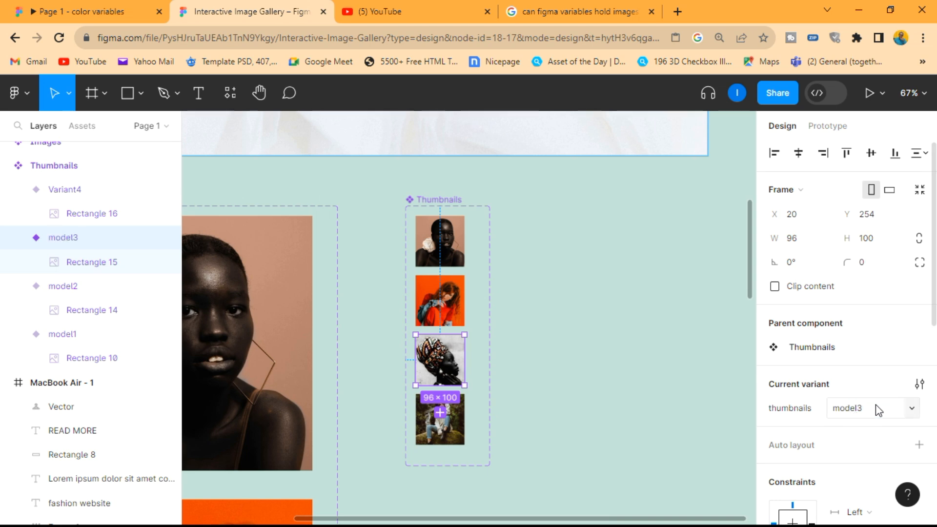
# Step: Set the property value of Thumbnails' Variant4, the forest photo, to model4 and deselect it
pyautogui.click(55, 195)
pyautogui.click(868, 410)
pyautogui.write('model4')
pyautogui.press('Return')
pyautogui.click(582, 354)
# Step: Place an instance of the Images model1 variant in the MacBook Air - 1 frame beside the heading, at about X 67, Y 155
pyautogui.scroll(-3, 371, 337)
pyautogui.scroll(1, 299, 124)
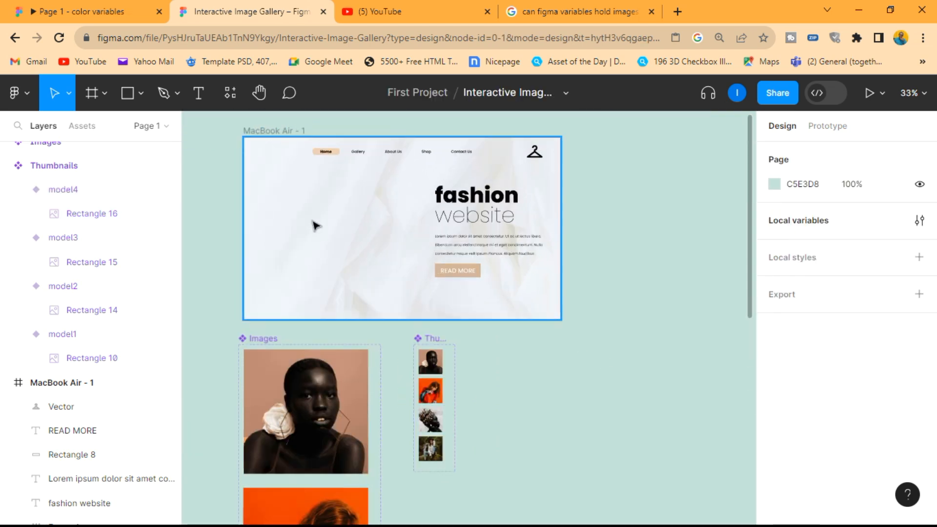
pyautogui.click(310, 387)
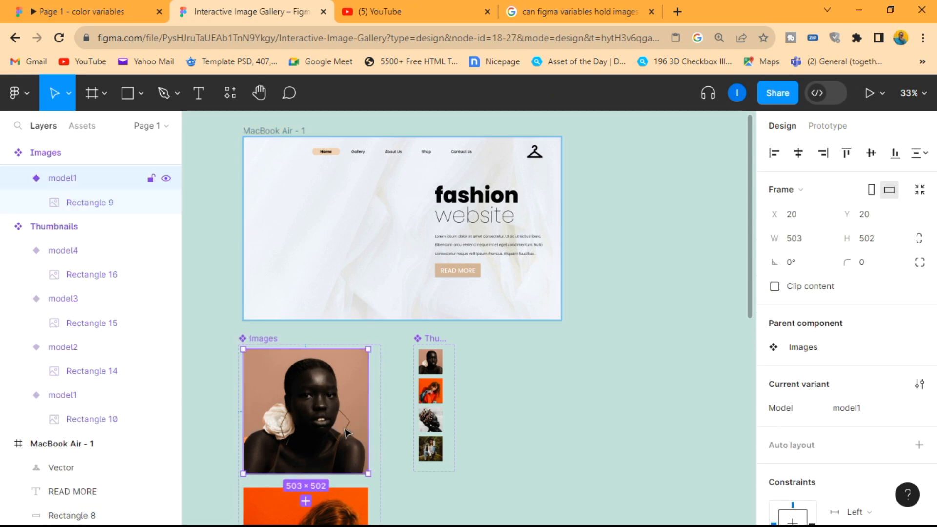
pyautogui.moveTo(301, 432); pyautogui.dragTo(320, 260)
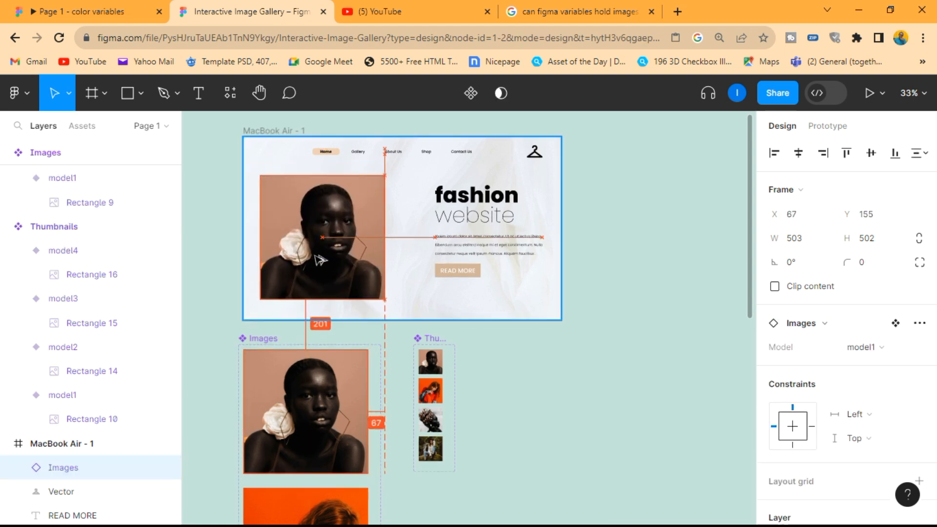
pyautogui.click(513, 370)
# Step: Place an instance of the model1 thumbnail between the large photo and the heading, aligned with the photo's upper edge
pyautogui.scroll(3, 430, 370)
pyautogui.click(432, 371)
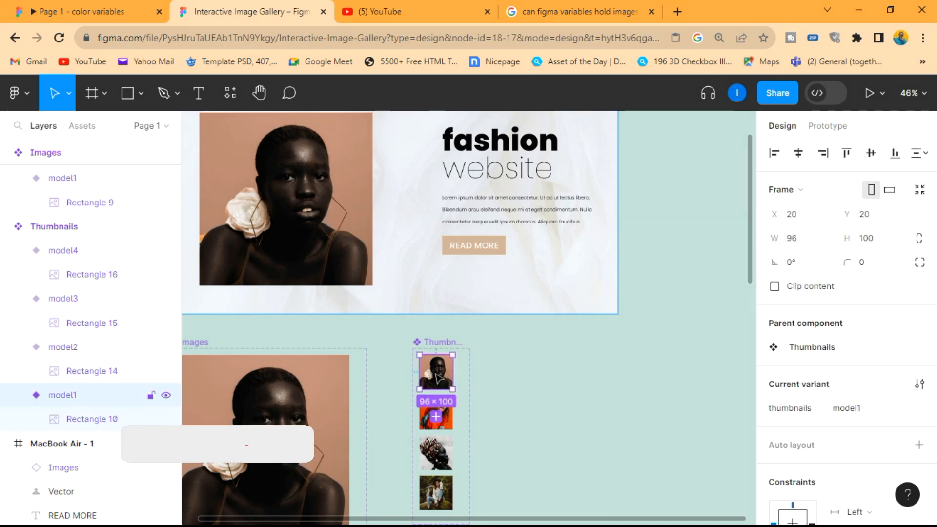
pyautogui.moveTo(441, 369); pyautogui.dragTo(402, 158)
pyautogui.scroll(1, 402, 186)
pyautogui.moveTo(404, 191); pyautogui.dragTo(409, 160)
# Step: Place instances of the model2, model3 and model4 thumbnails in an evenly spaced column below the first thumbnail in the MacBook Air - 1 frame
pyautogui.click(436, 434)
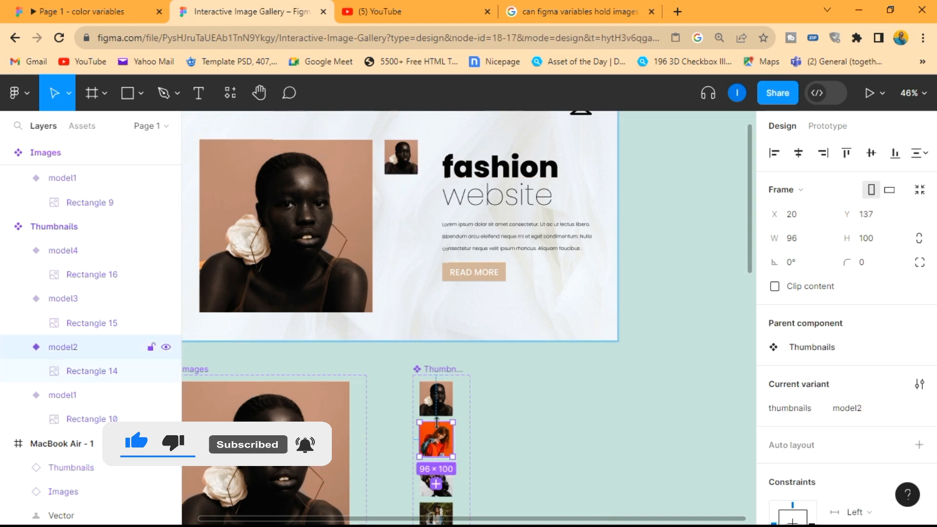
pyautogui.moveTo(436, 434); pyautogui.dragTo(409, 202)
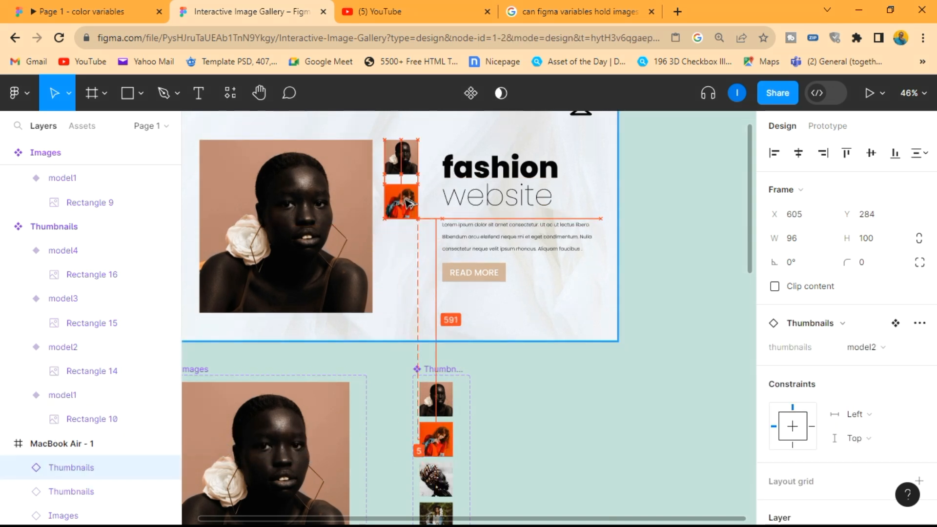
pyautogui.scroll(-2, 405, 202)
pyautogui.click(440, 425)
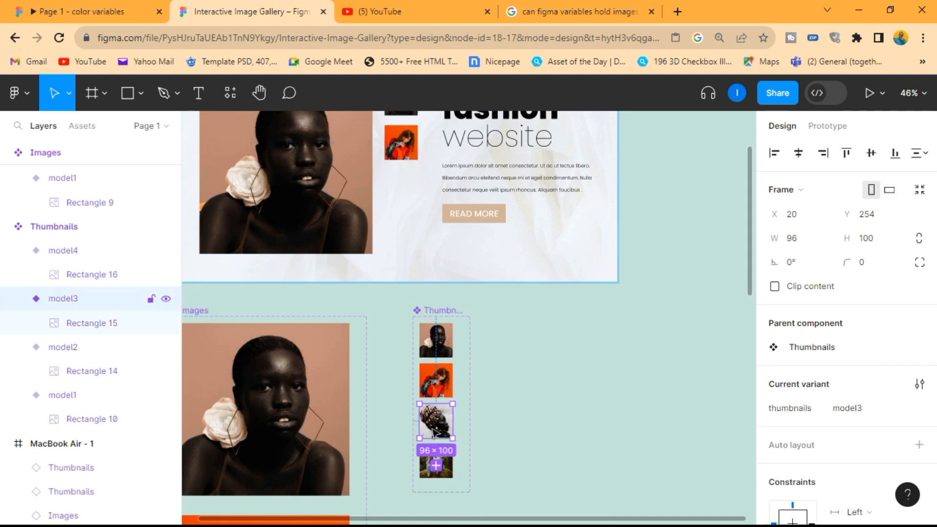
pyautogui.moveTo(442, 430); pyautogui.dragTo(408, 198)
pyautogui.click(441, 463)
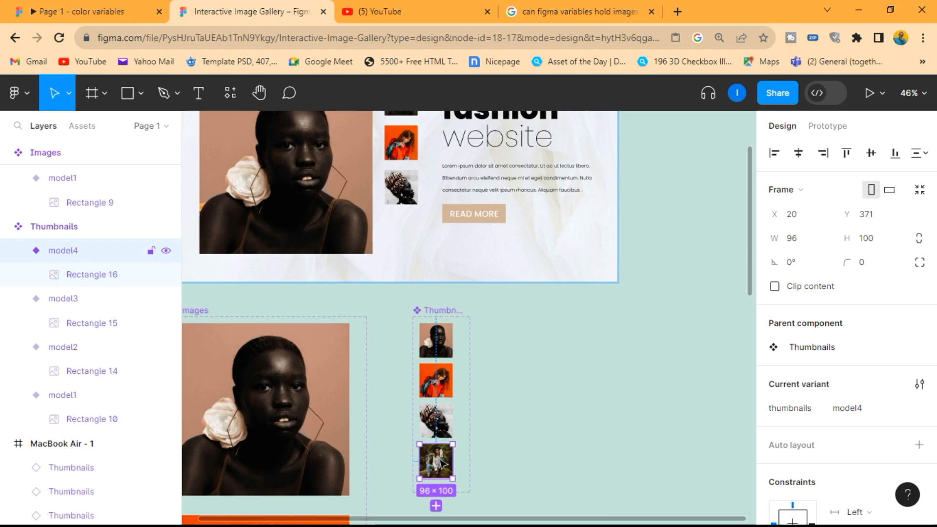
pyautogui.moveTo(442, 463); pyautogui.dragTo(410, 235)
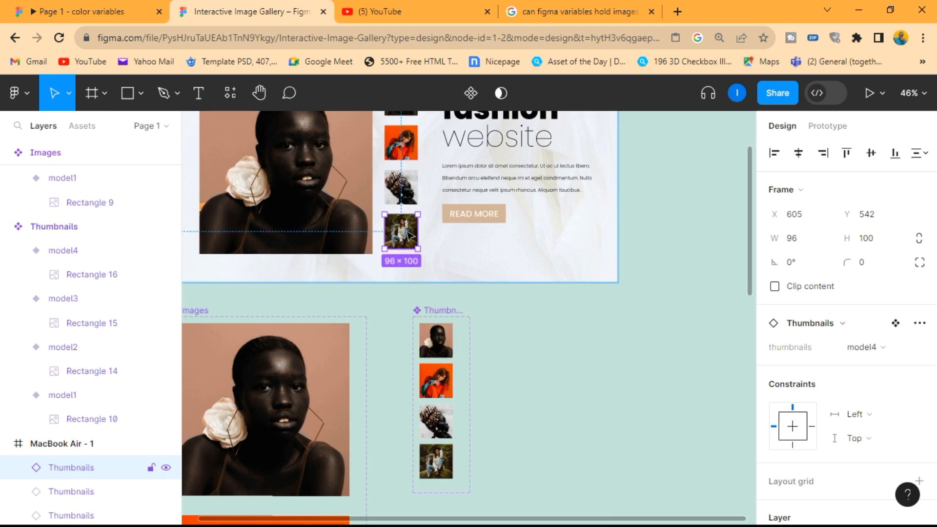
pyautogui.click(499, 258)
# Step: Create a string variable named Slide in the file's local variables
pyautogui.scroll(3, 388, 158)
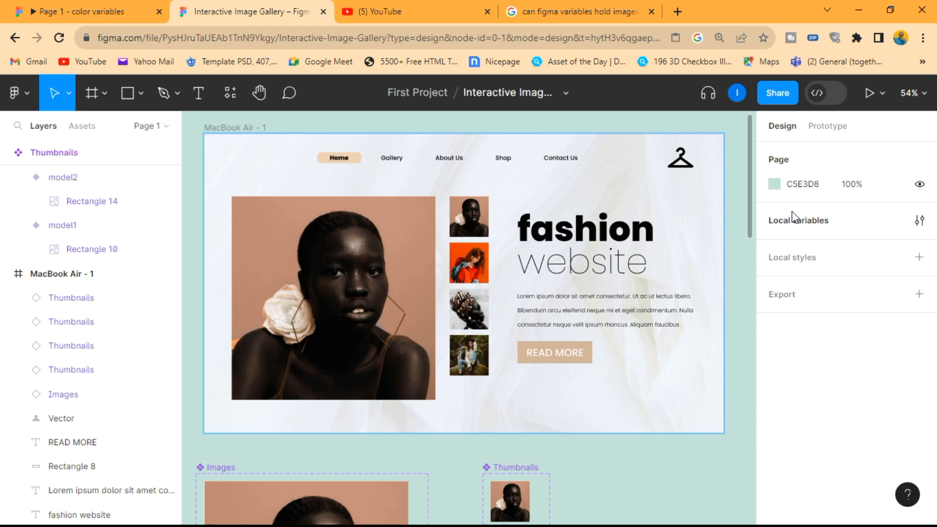
pyautogui.click(810, 225)
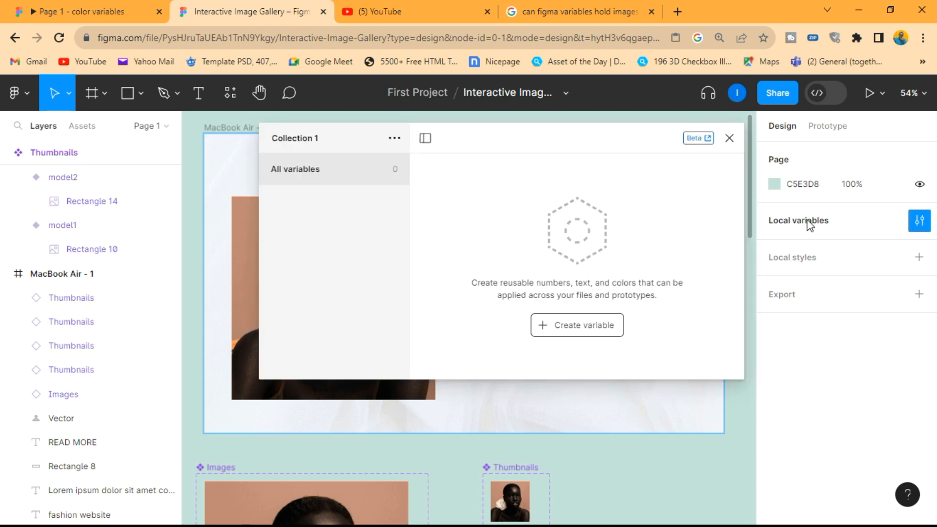
pyautogui.click(590, 324)
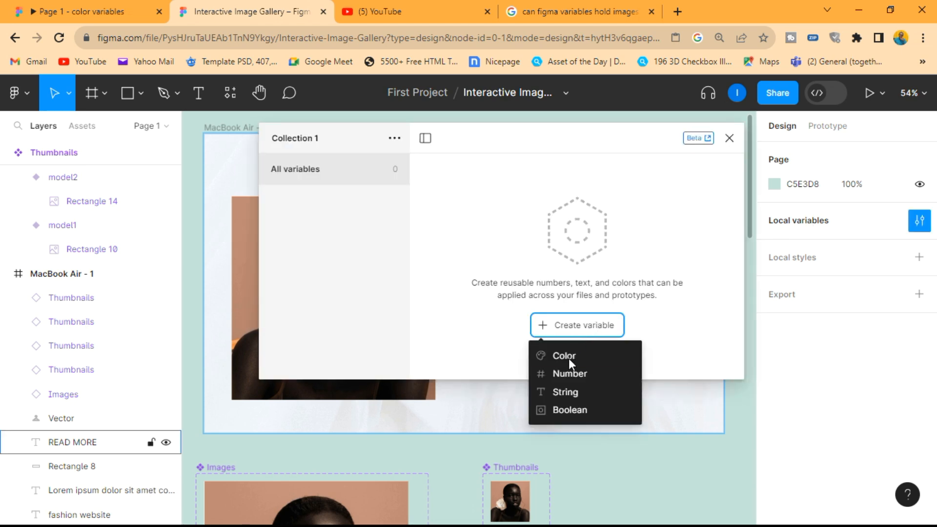
pyautogui.click(569, 393)
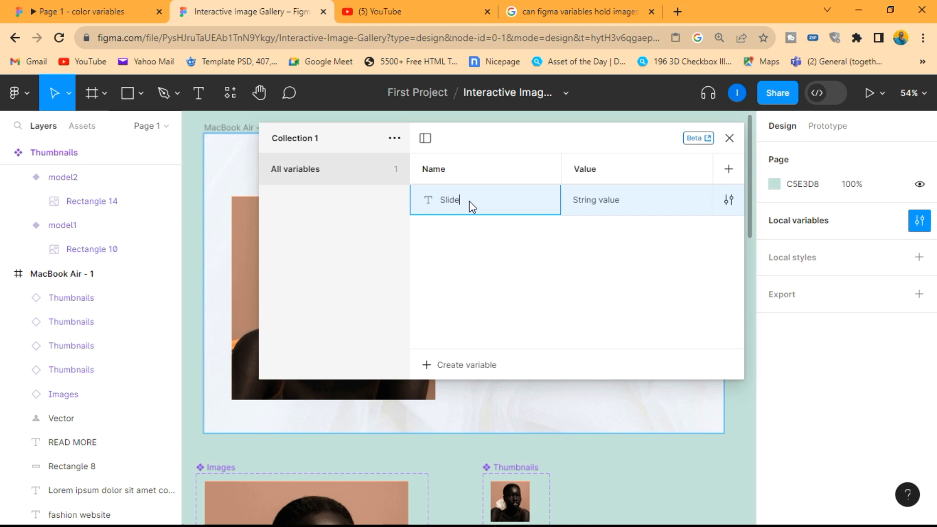
# Step: Set the Slide variable's value to model1 and close the local variables window
pyautogui.doubleClick(606, 206)
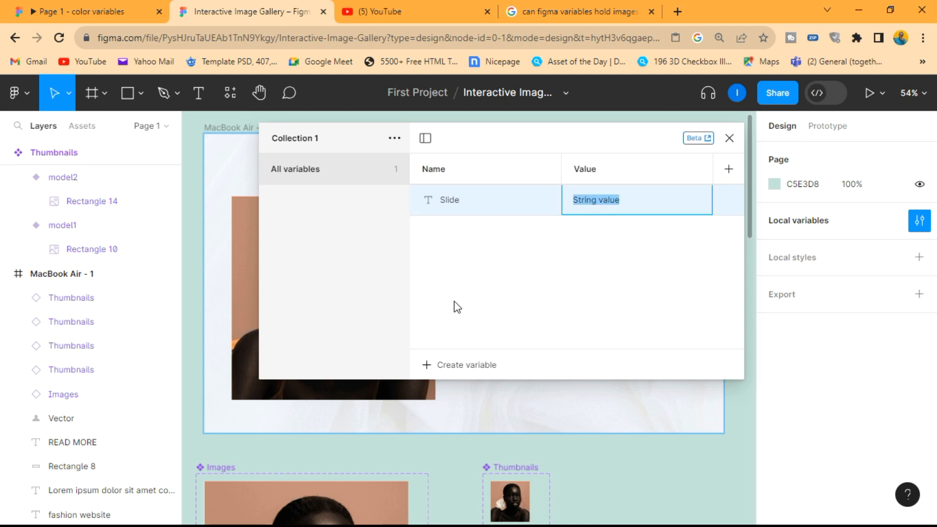
pyautogui.scroll(-5, 353, 474)
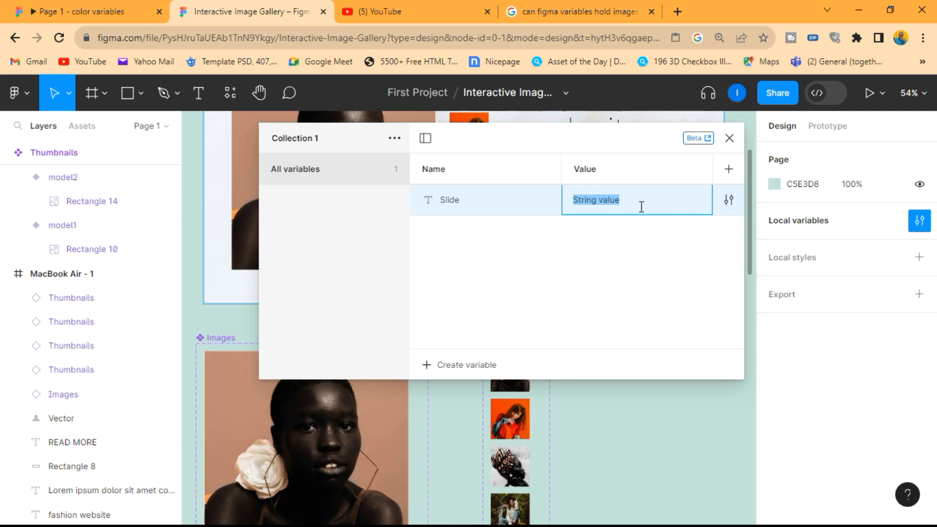
pyautogui.write('m')
pyautogui.press('Return')
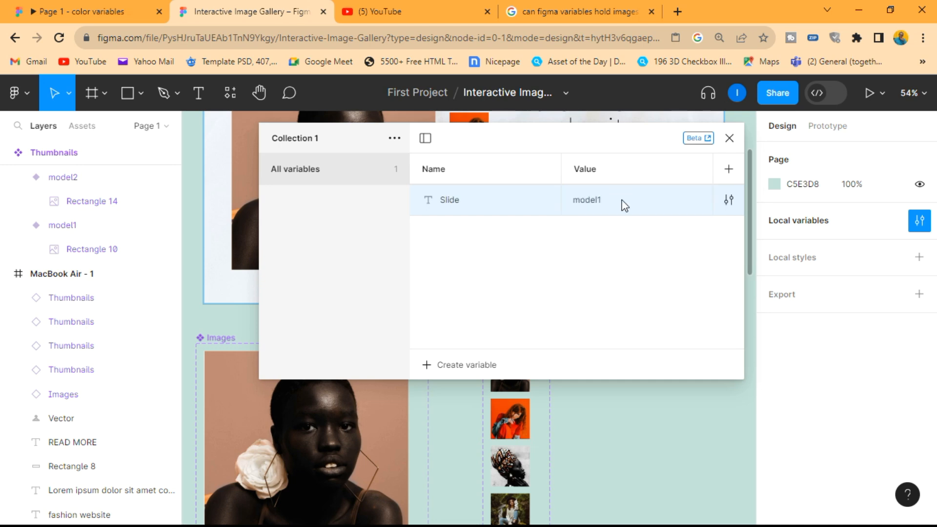
pyautogui.click(730, 139)
# Step: Examine the large Images instance and the variants of the Images component set alongside the matching thumbnails
pyautogui.scroll(4, 586, 293)
pyautogui.click(426, 285)
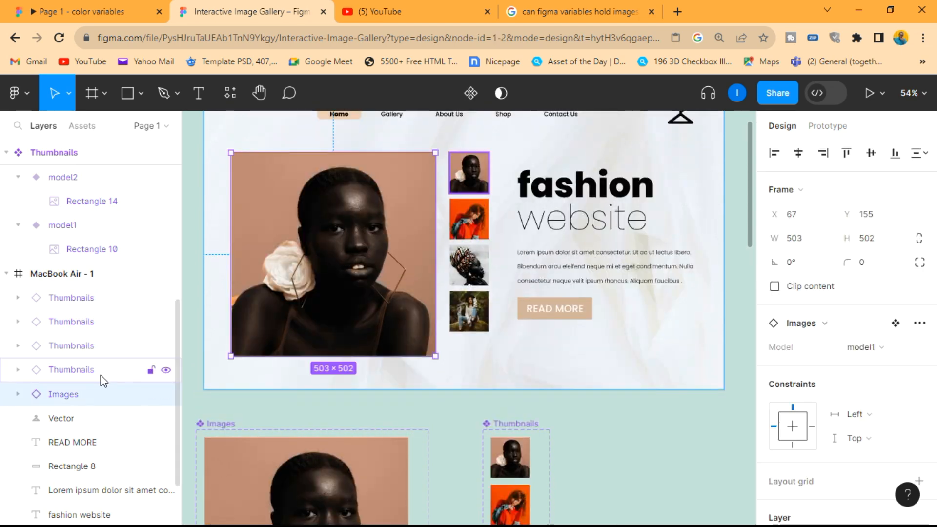
pyautogui.scroll(-5, 278, 362)
pyautogui.click(293, 342)
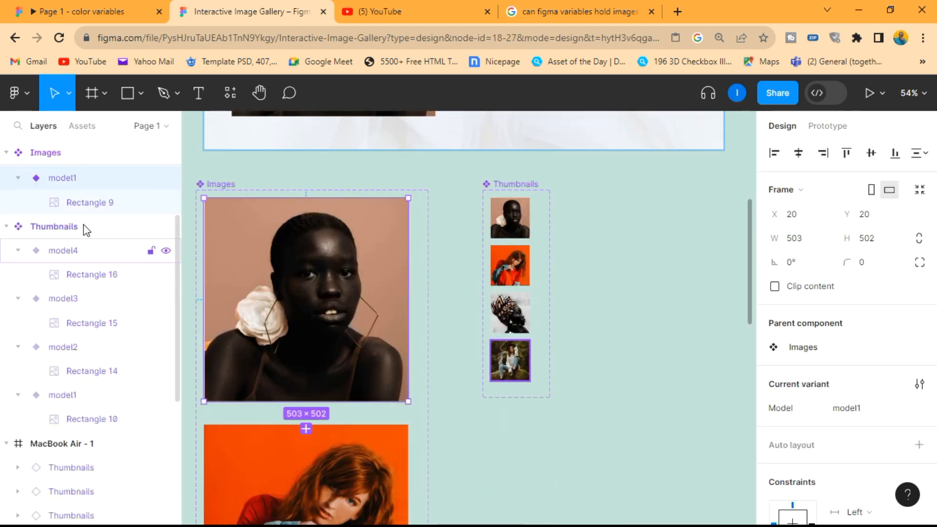
pyautogui.click(85, 204)
pyautogui.click(122, 182)
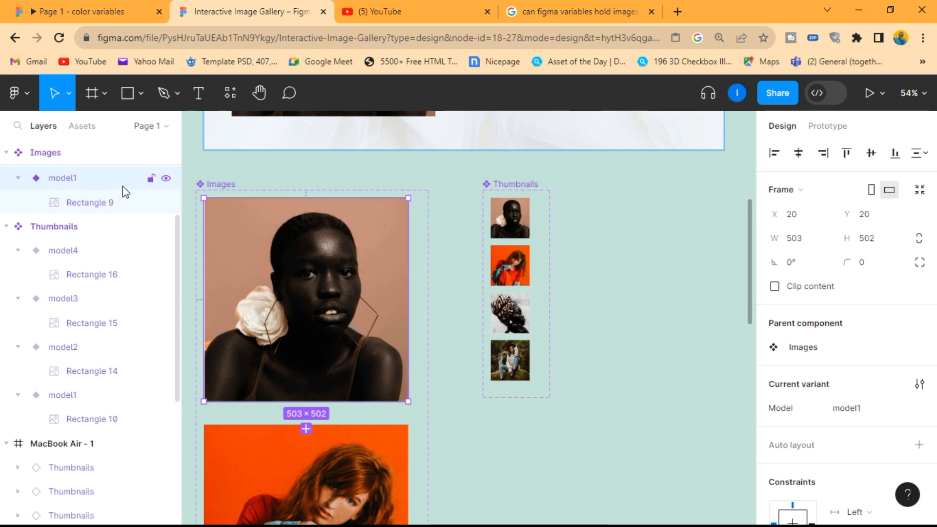
pyautogui.scroll(-2, 342, 279)
pyautogui.scroll(-3, 335, 421)
pyautogui.scroll(-4, 336, 421)
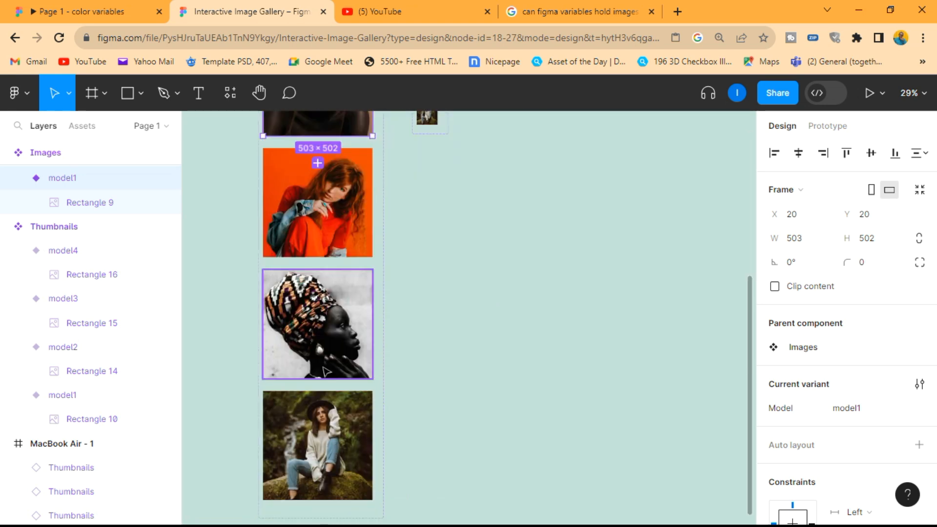
pyautogui.scroll(4, 449, 355)
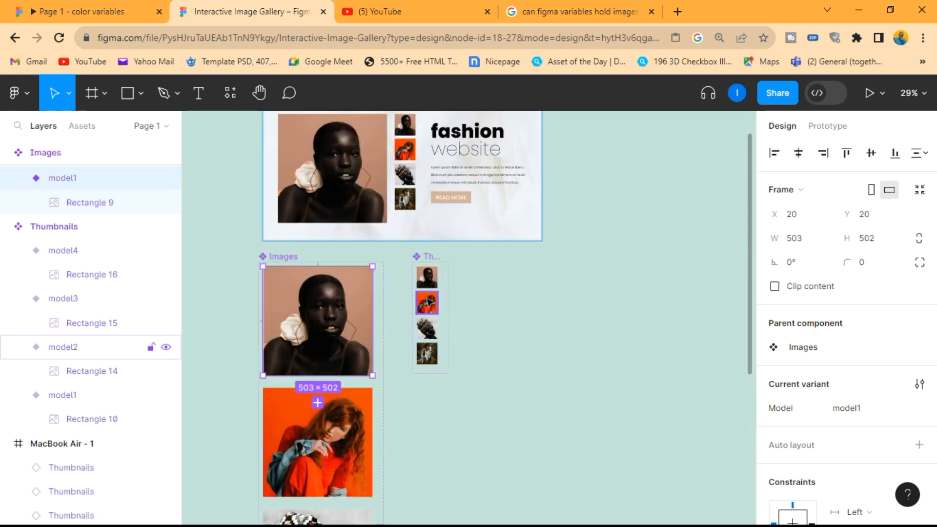
pyautogui.scroll(4, 445, 347)
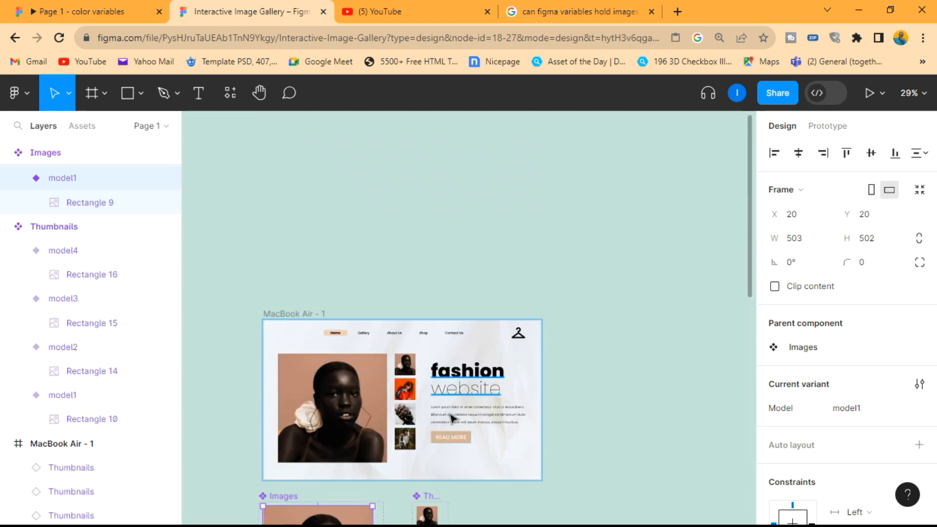
pyautogui.scroll(5, 355, 373)
# Step: Bind the Model property of the large Images instance in the MacBook Air - 1 frame to the Slide variable
pyautogui.click(355, 374)
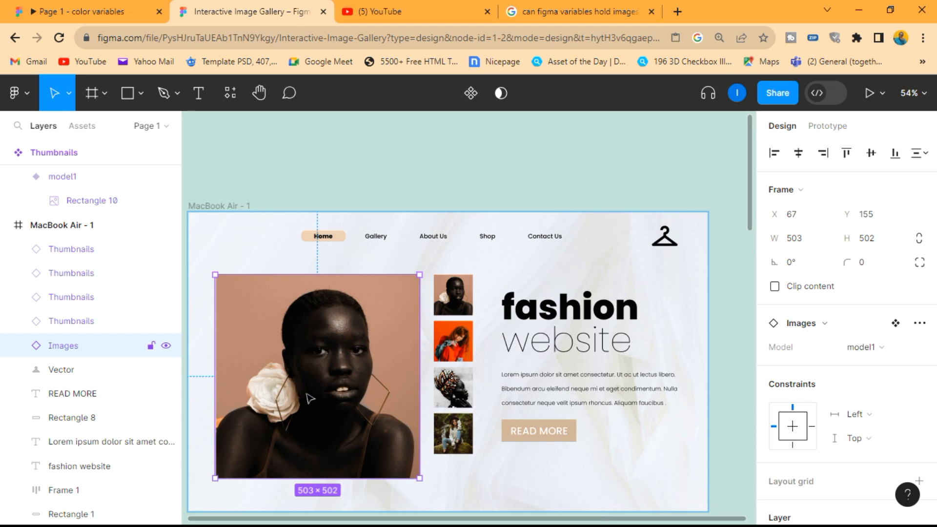
pyautogui.scroll(-2, 313, 386)
pyautogui.scroll(1, 318, 350)
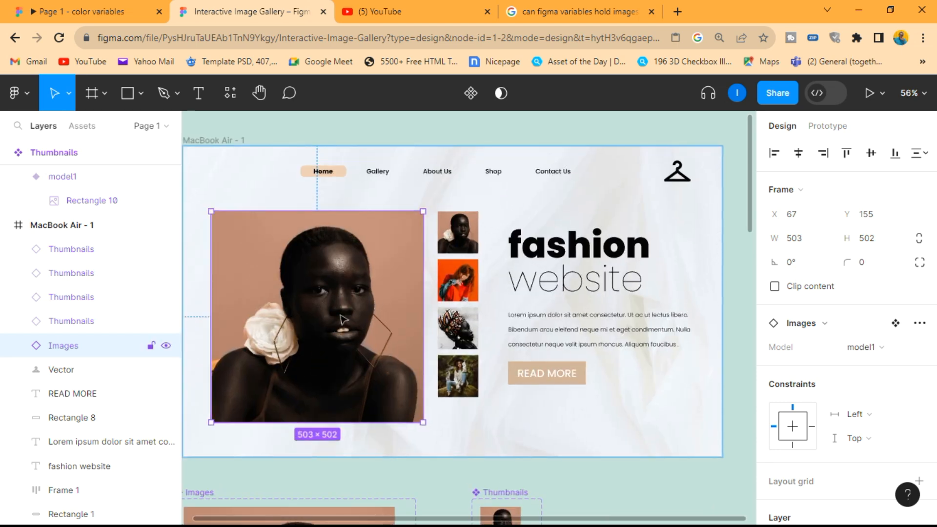
pyautogui.scroll(-1, 804, 378)
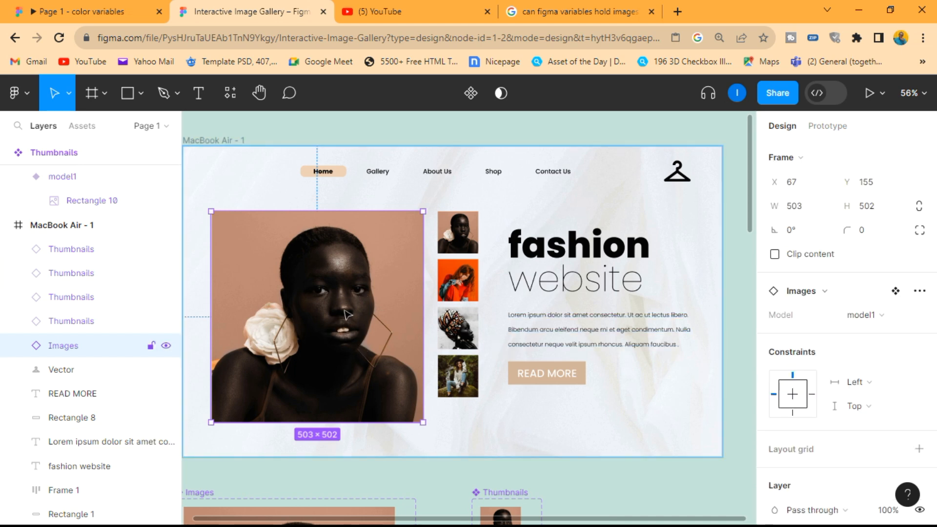
pyautogui.click(919, 315)
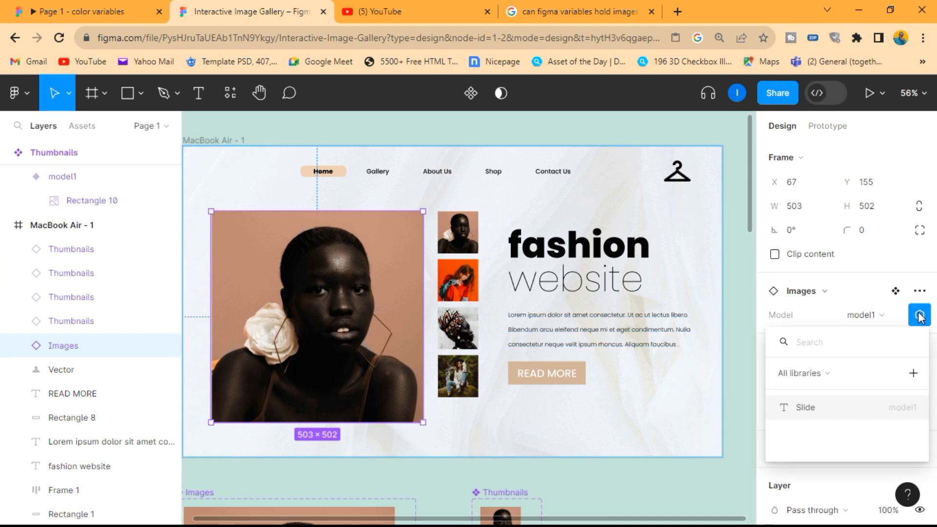
pyautogui.click(813, 408)
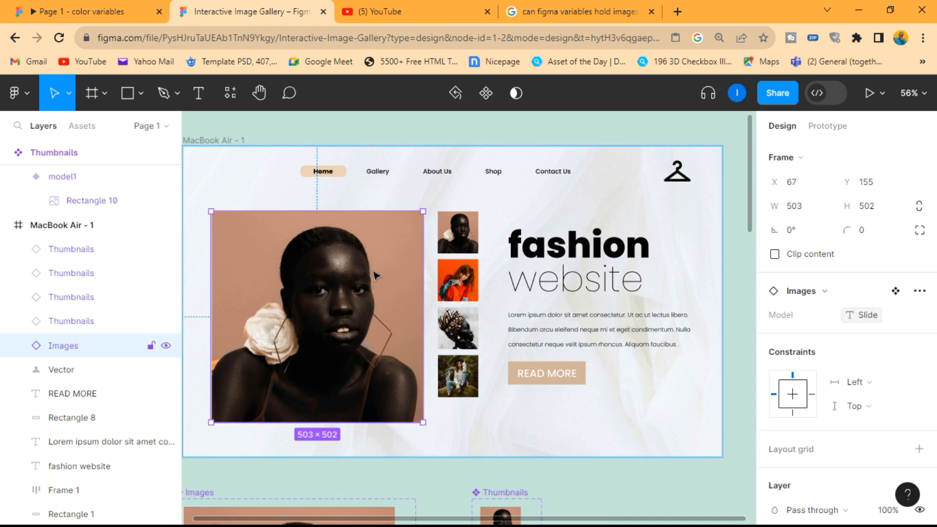
# Step: Give the second thumbnail, the red-background photo in the MacBook Air - 1 frame, an On click interaction that sets the Slide variable
pyautogui.scroll(1, 383, 235)
pyautogui.click(462, 284)
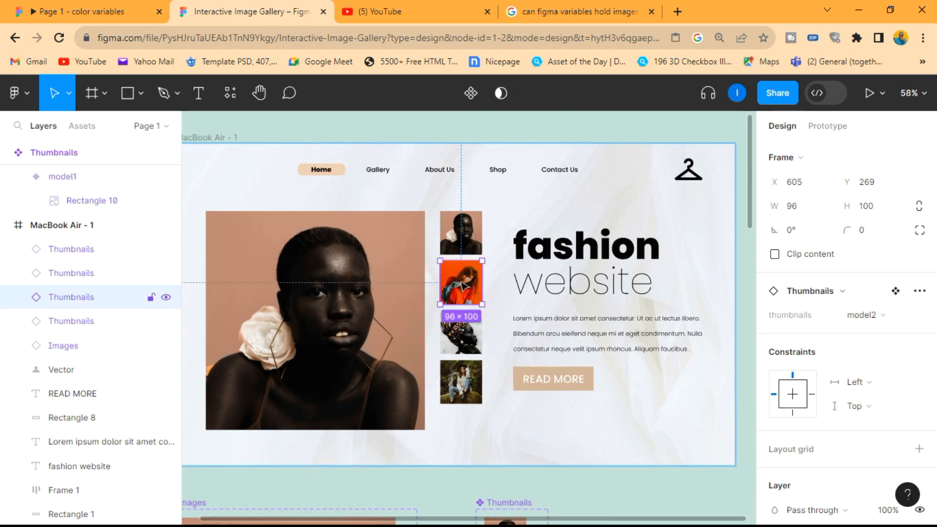
pyautogui.scroll(-2, 466, 284)
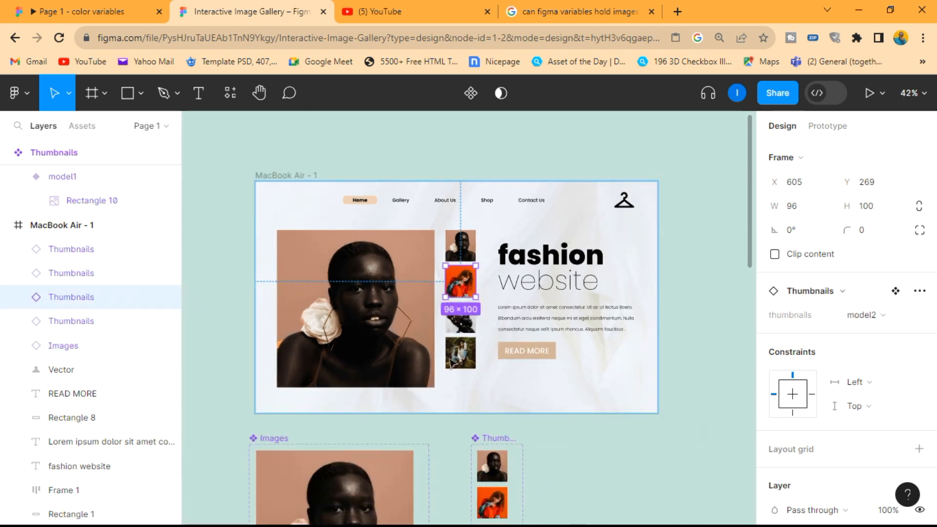
pyautogui.scroll(-3, 451, 361)
pyautogui.scroll(5, 434, 418)
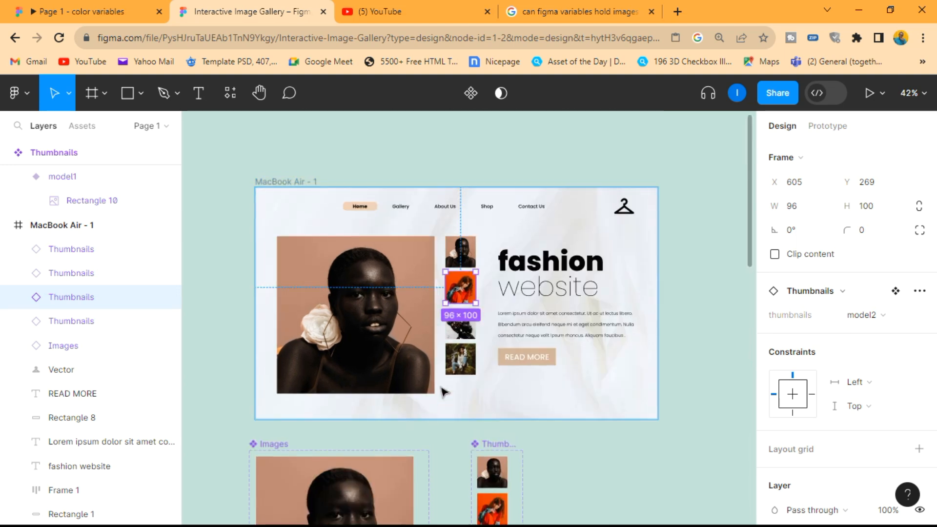
pyautogui.scroll(-4, 441, 390)
pyautogui.scroll(4, 520, 209)
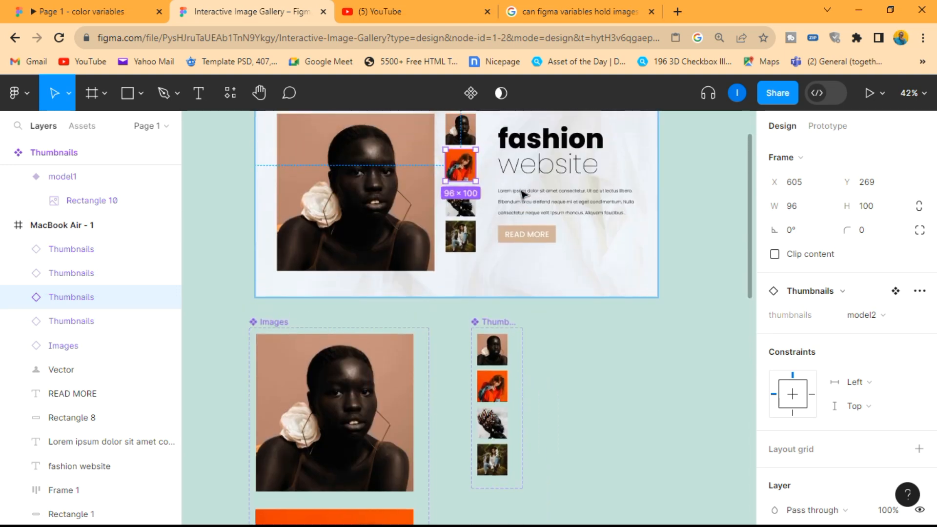
pyautogui.scroll(2, 503, 171)
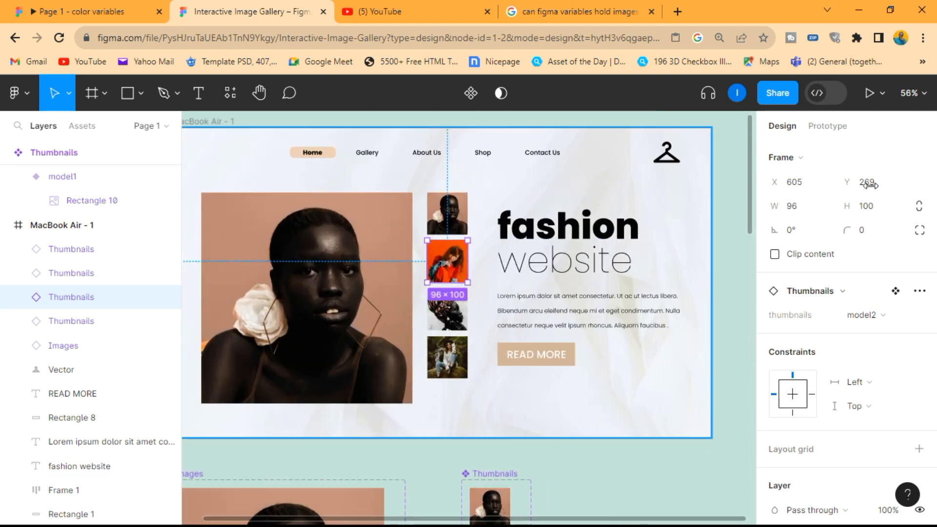
pyautogui.click(828, 125)
pyautogui.click(920, 160)
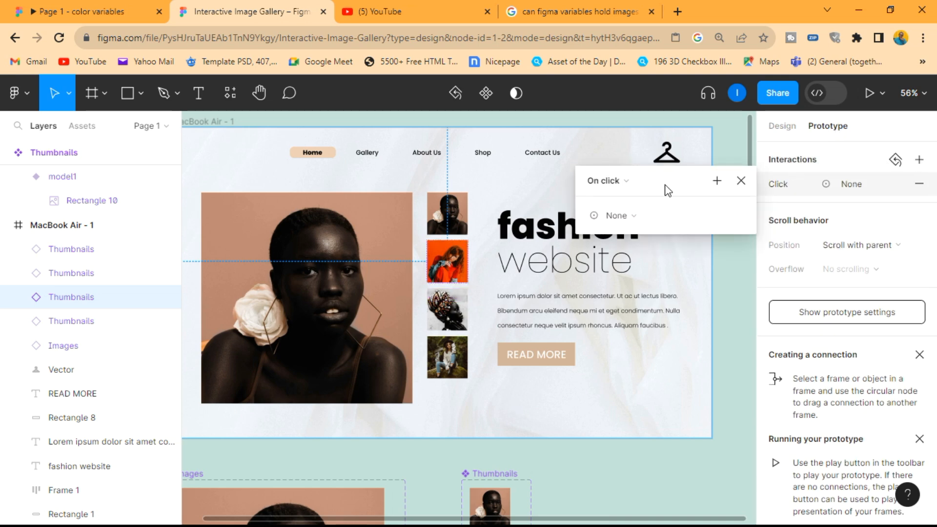
pyautogui.click(631, 215)
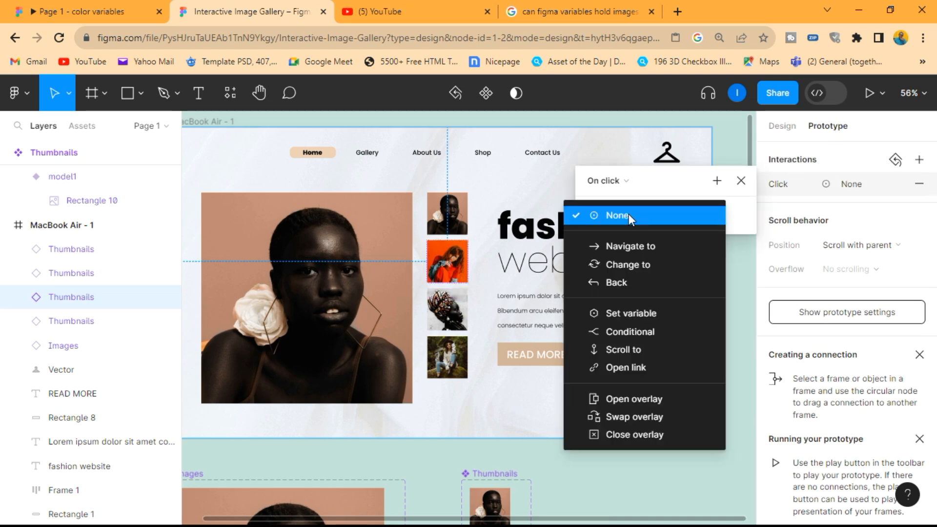
pyautogui.click(638, 318)
pyautogui.click(642, 314)
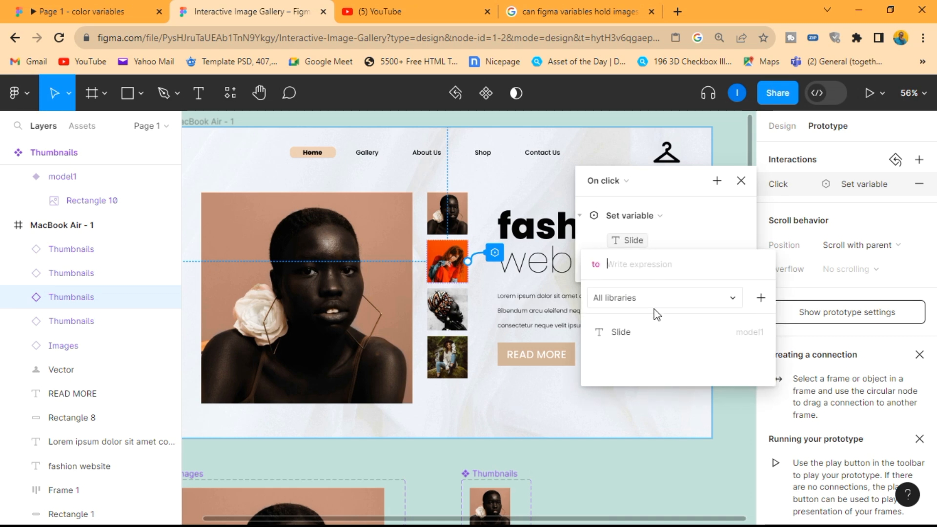
# Step: Set the second thumbnail's Slide expression to the string literal "model2" and close the interaction details
pyautogui.write('model2')
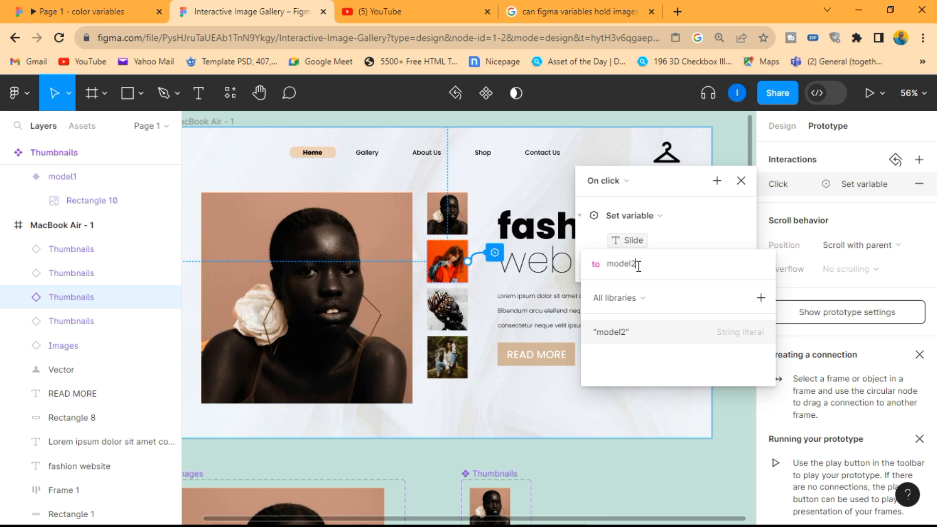
pyautogui.click(699, 242)
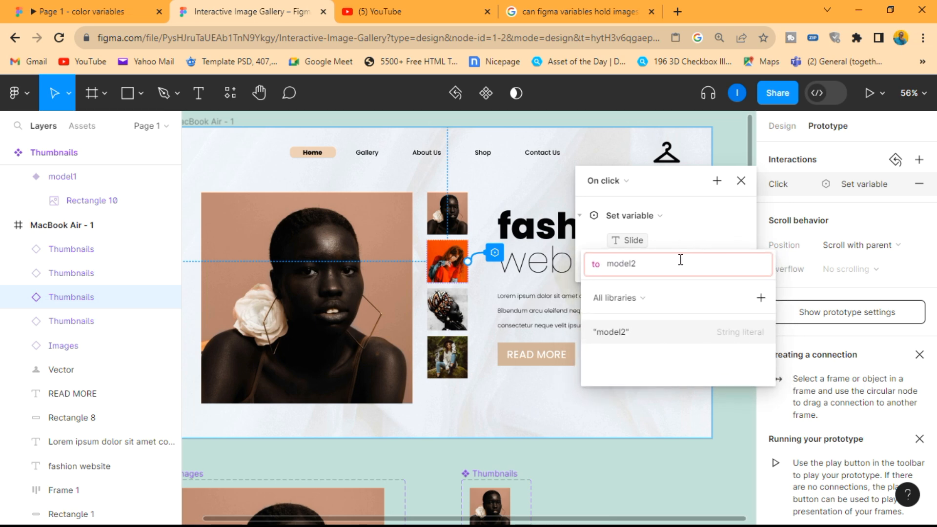
pyautogui.click(645, 331)
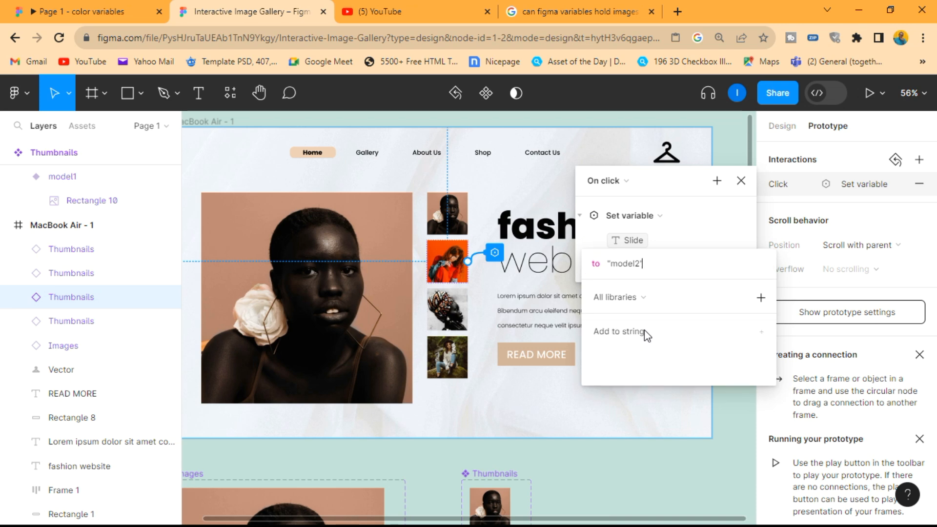
pyautogui.write('+')
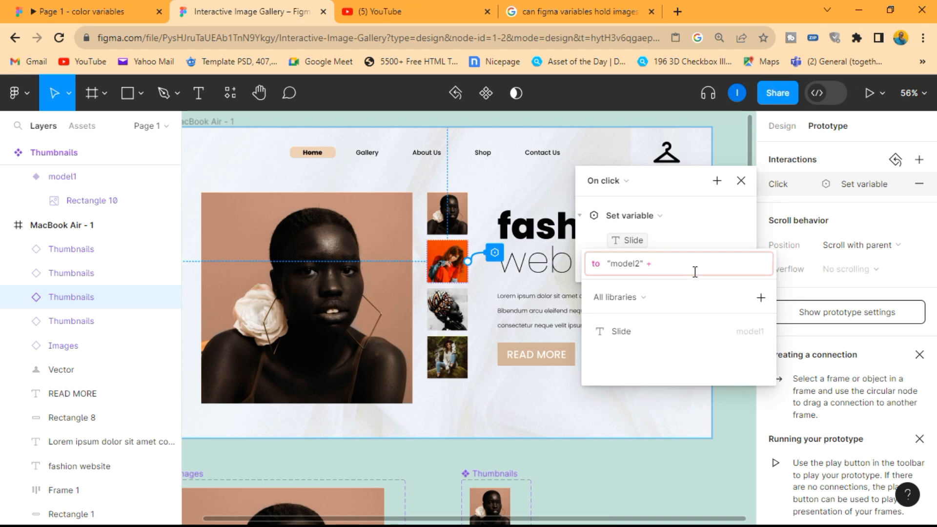
pyautogui.press('BackSpace')
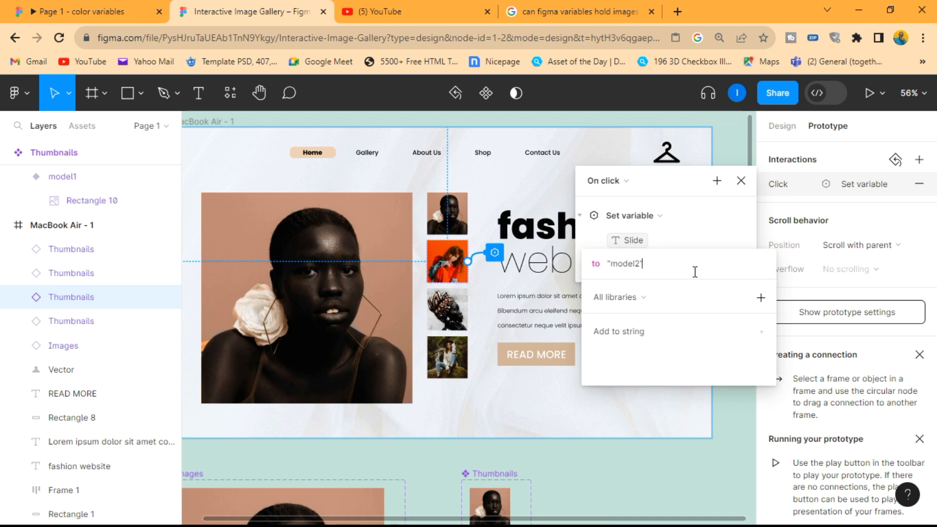
pyautogui.click(723, 237)
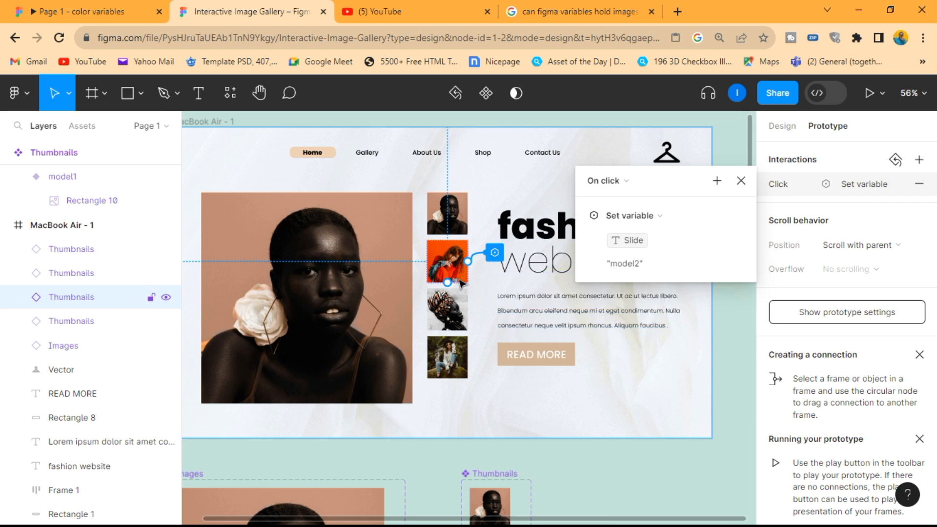
pyautogui.click(741, 181)
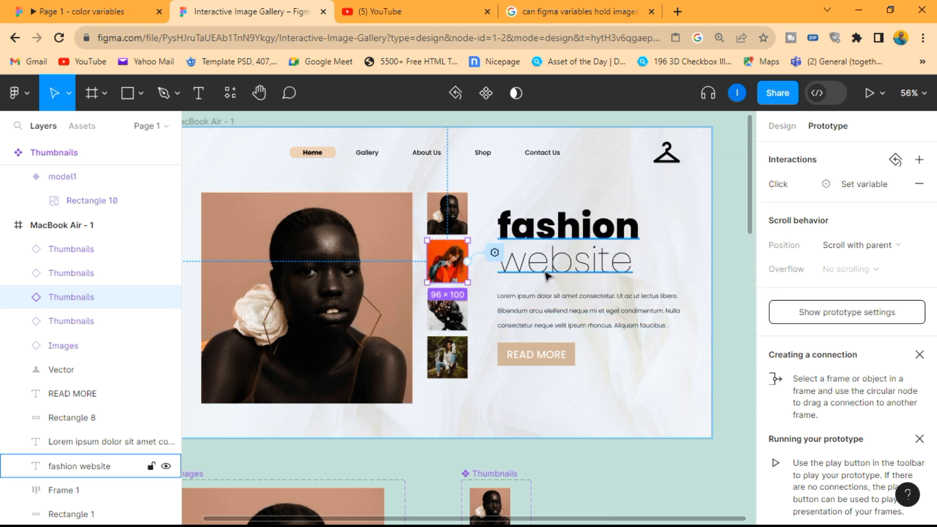
# Step: Give the third thumbnail, the patterned-headwrap photo in the MacBook Air - 1 frame, an On click interaction setting the Slide variable to "model3"
pyautogui.click(465, 314)
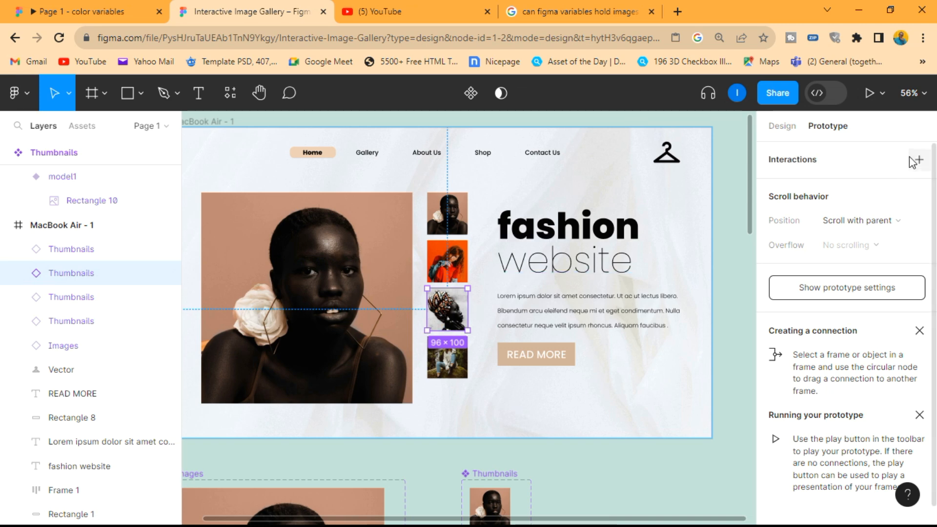
pyautogui.click(919, 159)
pyautogui.click(635, 215)
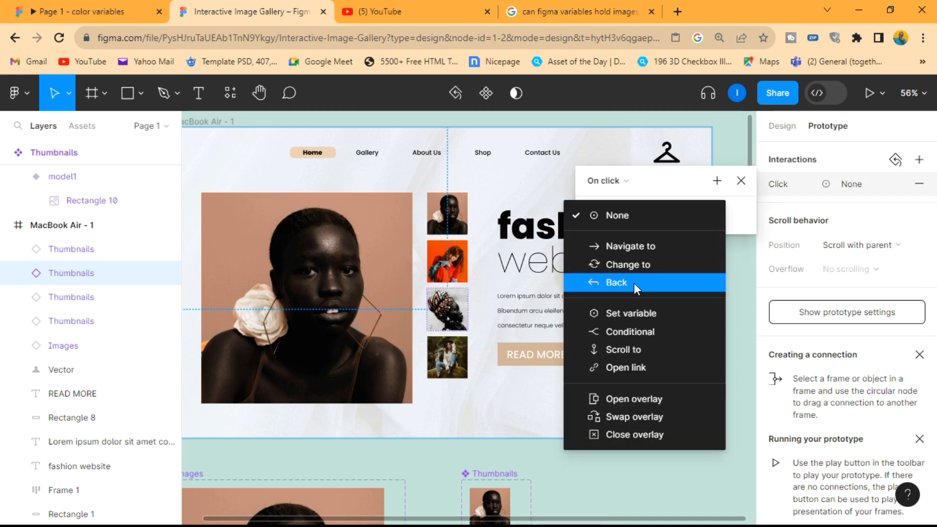
pyautogui.click(631, 314)
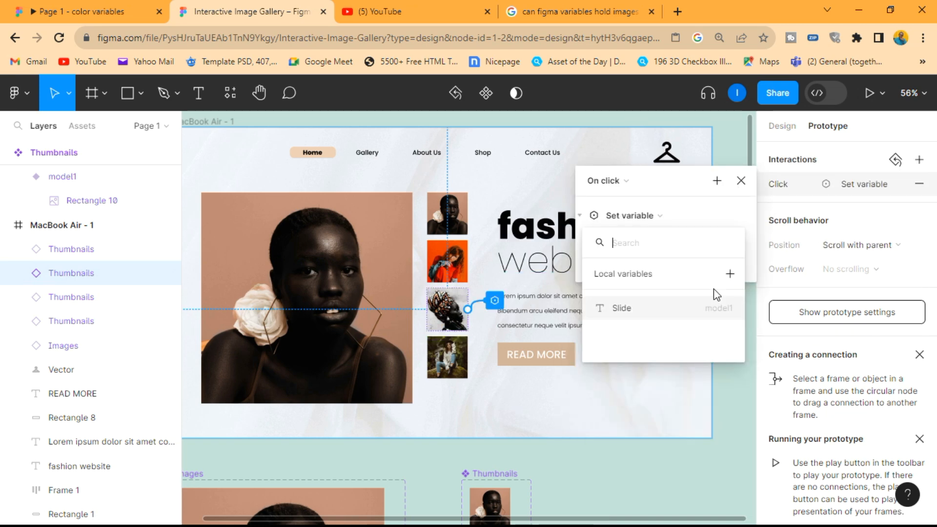
pyautogui.click(649, 251)
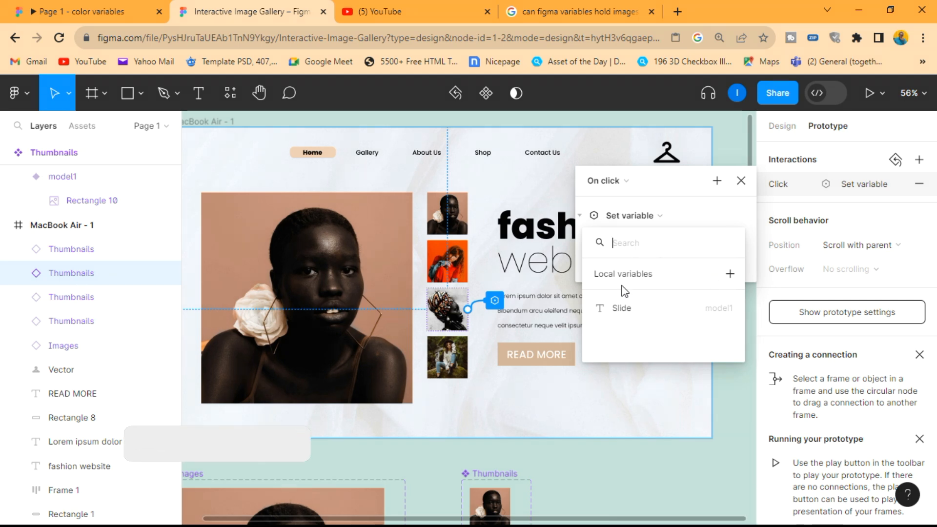
pyautogui.click(629, 307)
pyautogui.write('model3')
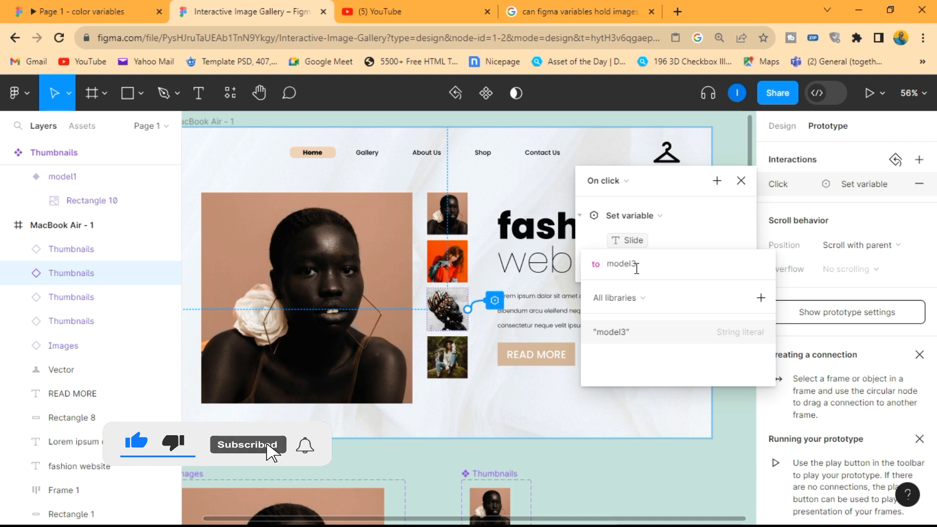
pyautogui.press('Return')
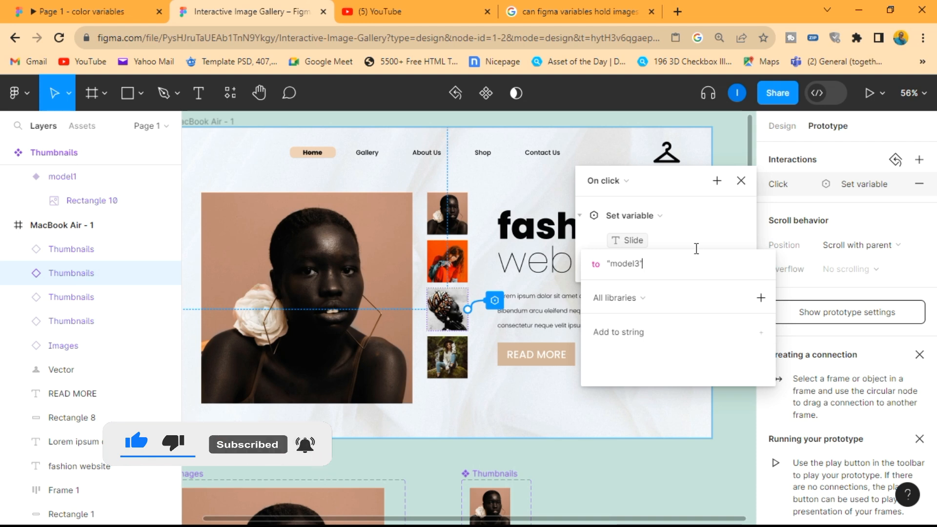
pyautogui.click(707, 234)
pyautogui.click(741, 181)
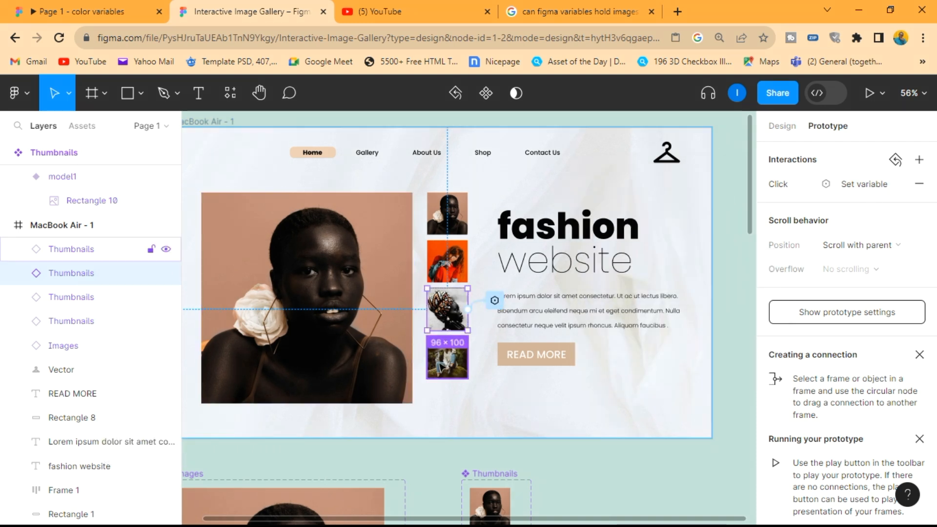
# Step: Give the fourth thumbnail, the woman seated on a mossy rock, an On click interaction setting the Slide variable to "model4"
pyautogui.click(88, 249)
pyautogui.click(897, 176)
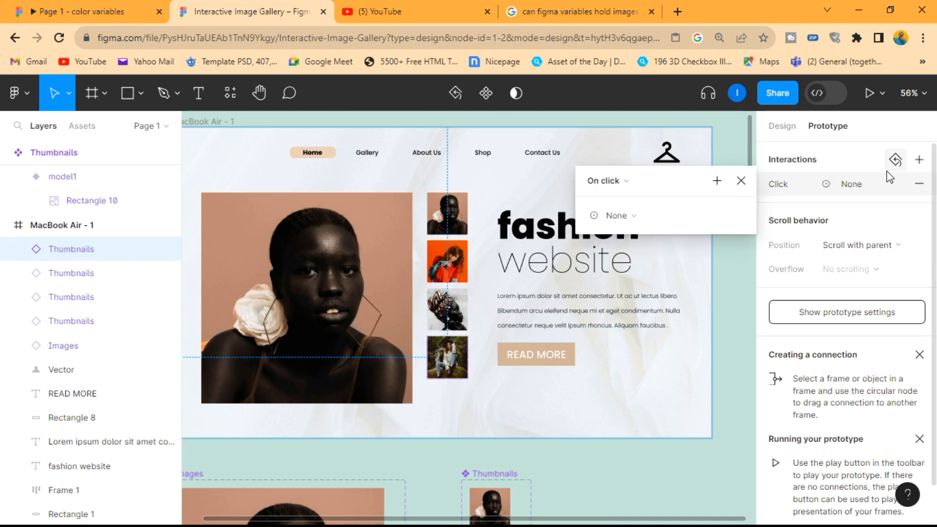
pyautogui.click(631, 216)
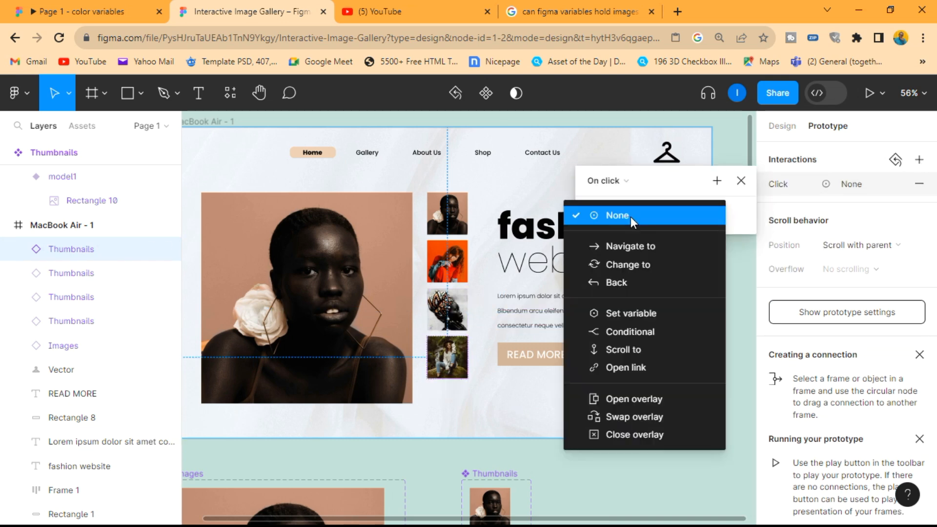
pyautogui.click(624, 313)
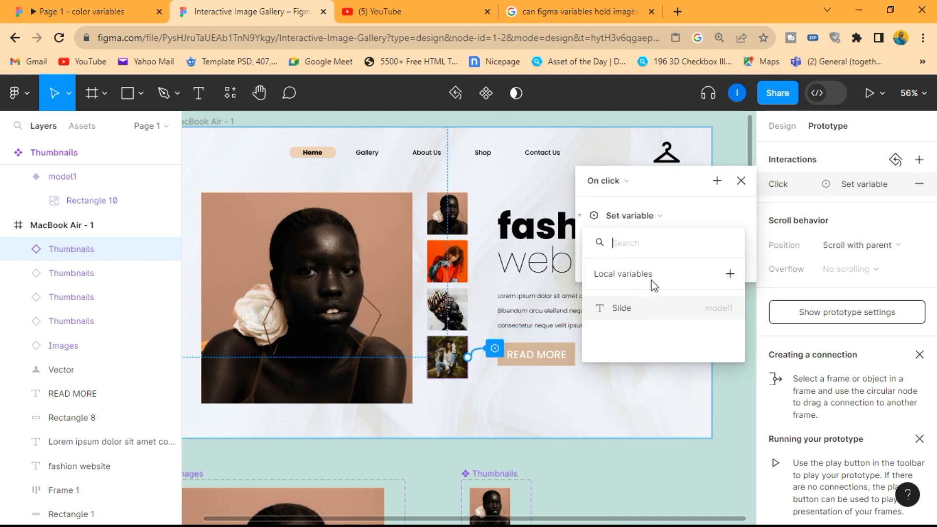
pyautogui.click(649, 306)
pyautogui.write('model4')
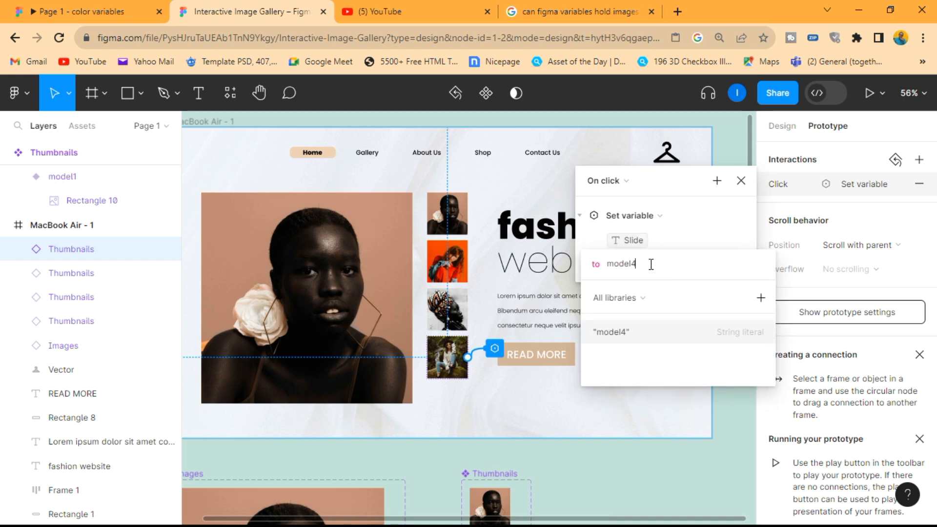
pyautogui.press('Return')
pyautogui.click(702, 227)
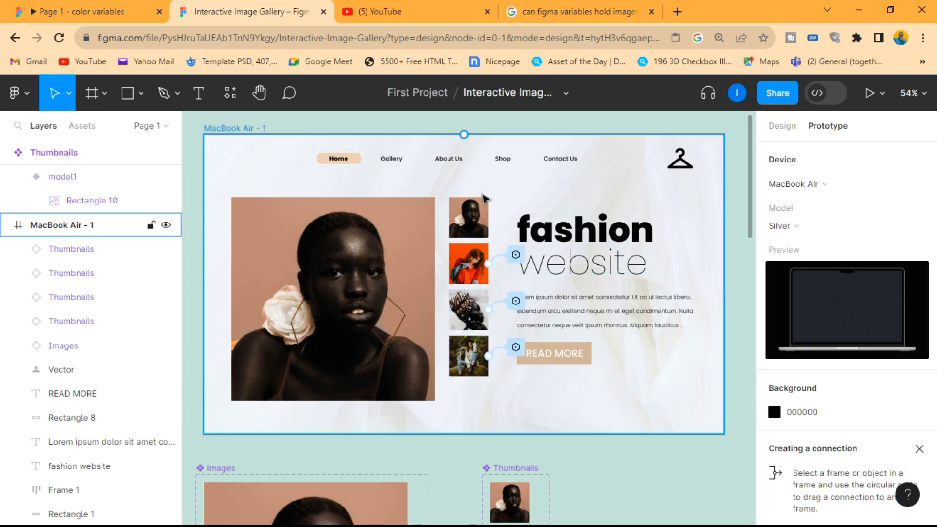
# Step: Give the first thumbnail, the portrait with the white flower, an On click interaction setting the Slide variable to "model1"
pyautogui.click(476, 218)
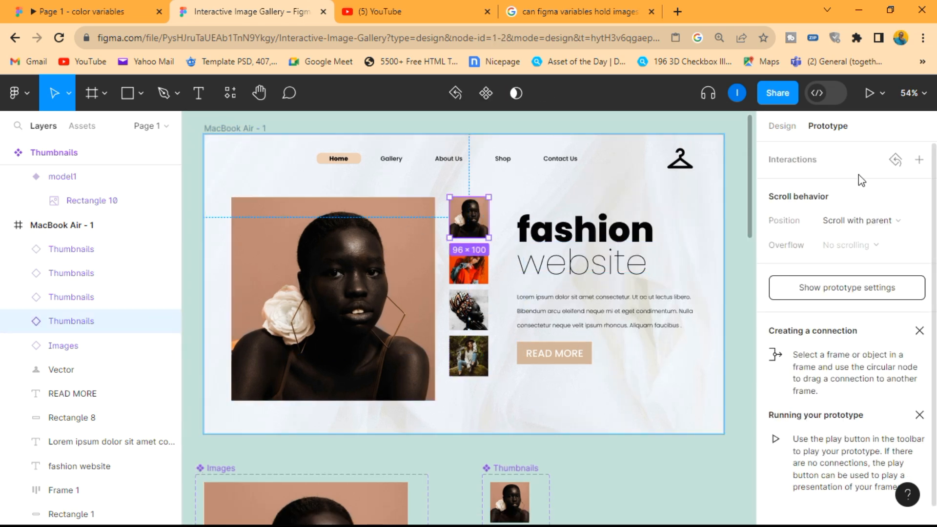
pyautogui.click(920, 160)
pyautogui.click(643, 214)
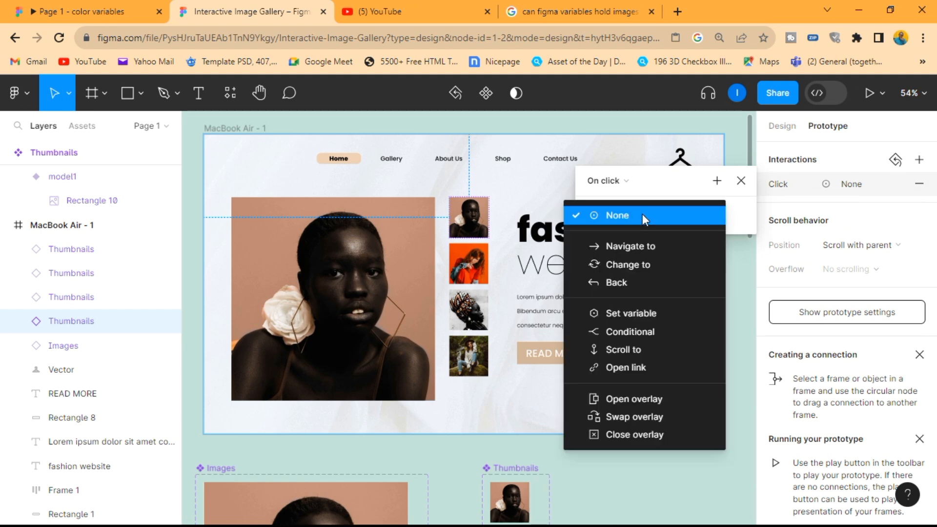
pyautogui.click(630, 314)
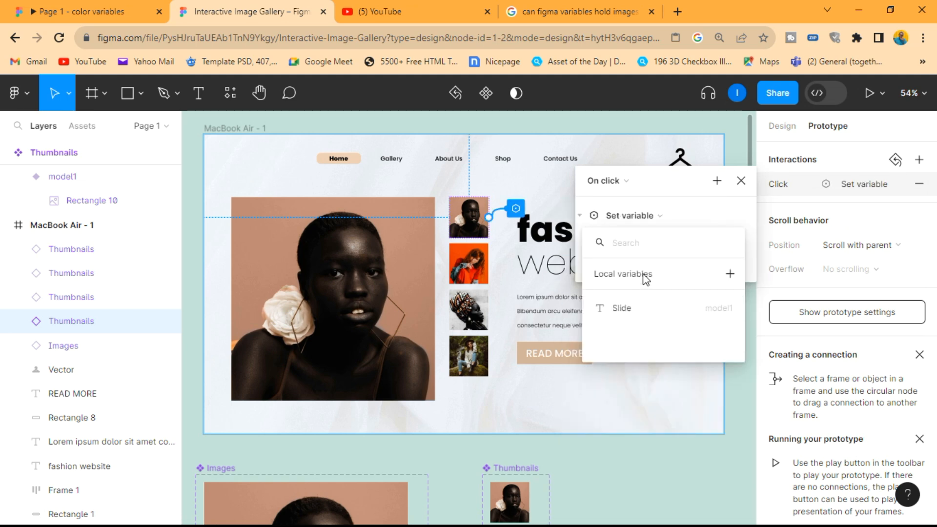
pyautogui.click(633, 312)
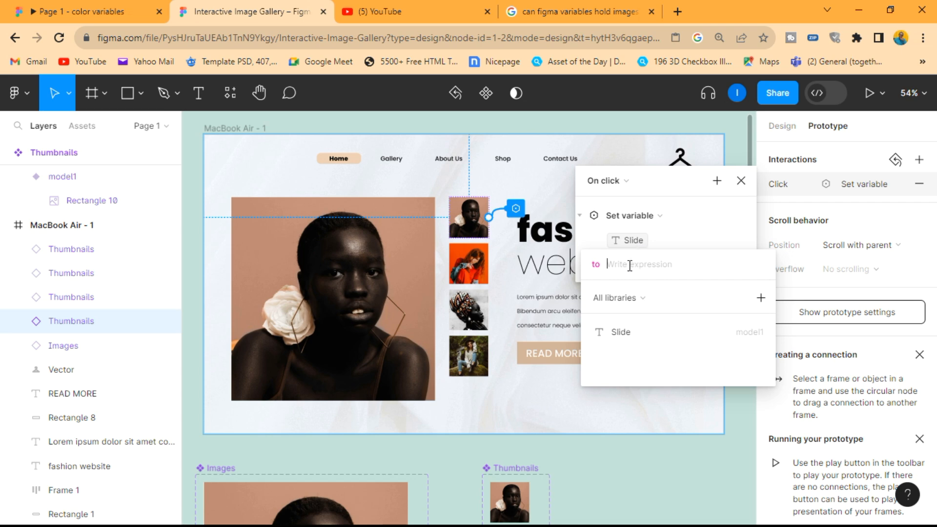
pyautogui.write('model1')
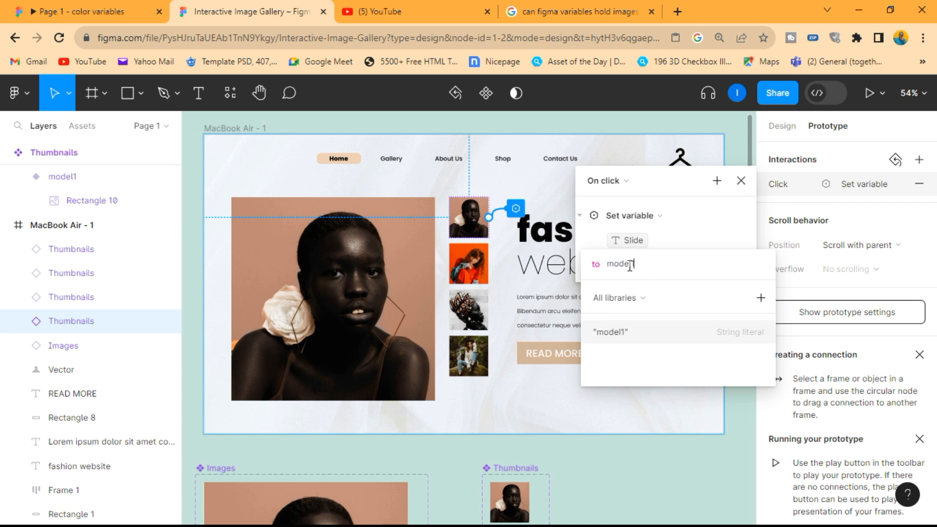
pyautogui.press('Return')
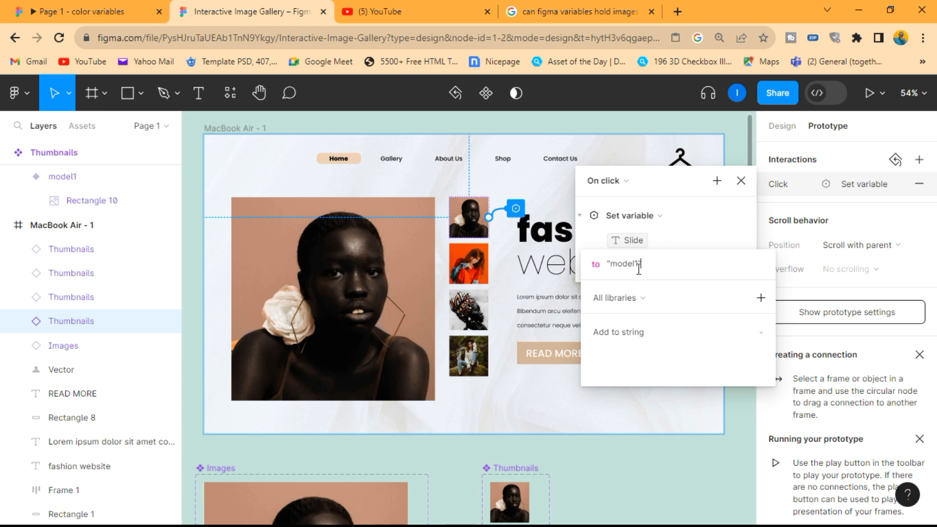
pyautogui.click(735, 229)
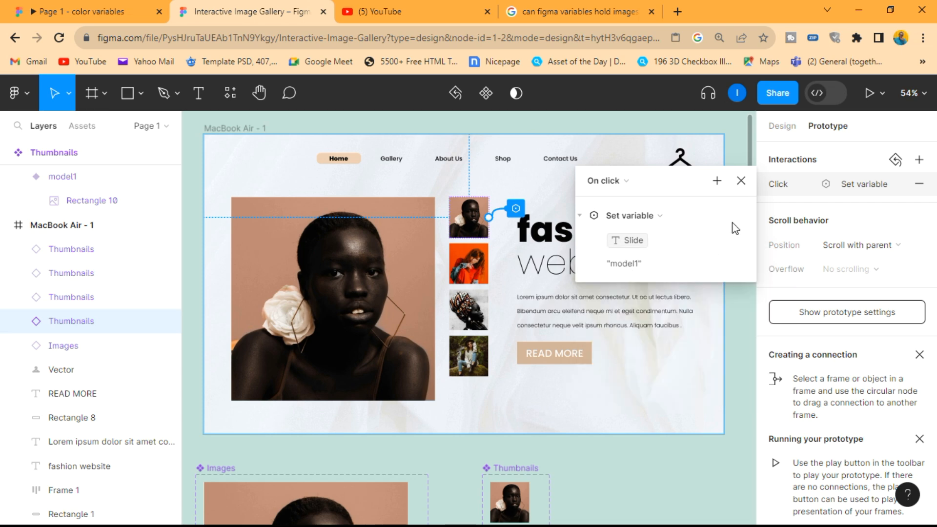
pyautogui.click(741, 181)
# Step: Open the inline prototype preview of the MacBook Air - 1 frame and enlarge its window to more than double the width
pyautogui.keyDown('ctrl'); pyautogui.scroll(-2, 736, 249); pyautogui.keyUp('ctrl')
pyautogui.click(882, 94)
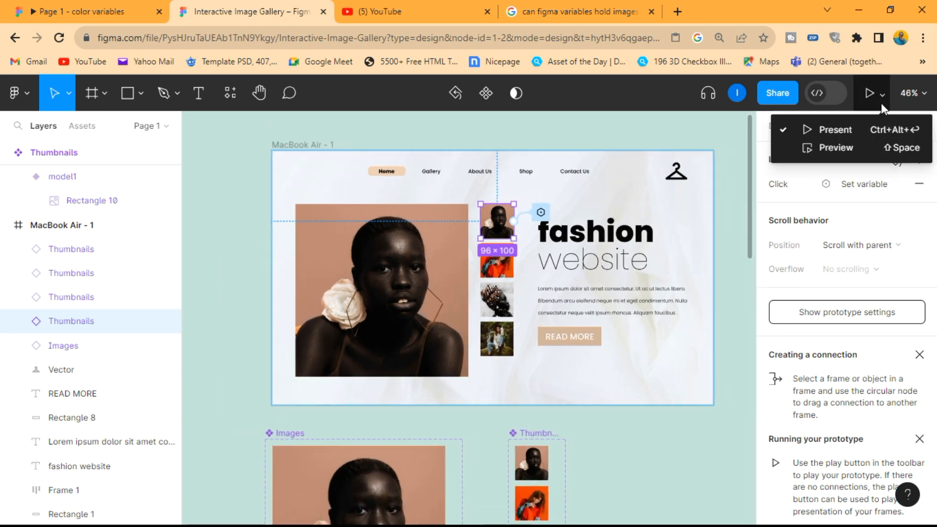
pyautogui.click(847, 144)
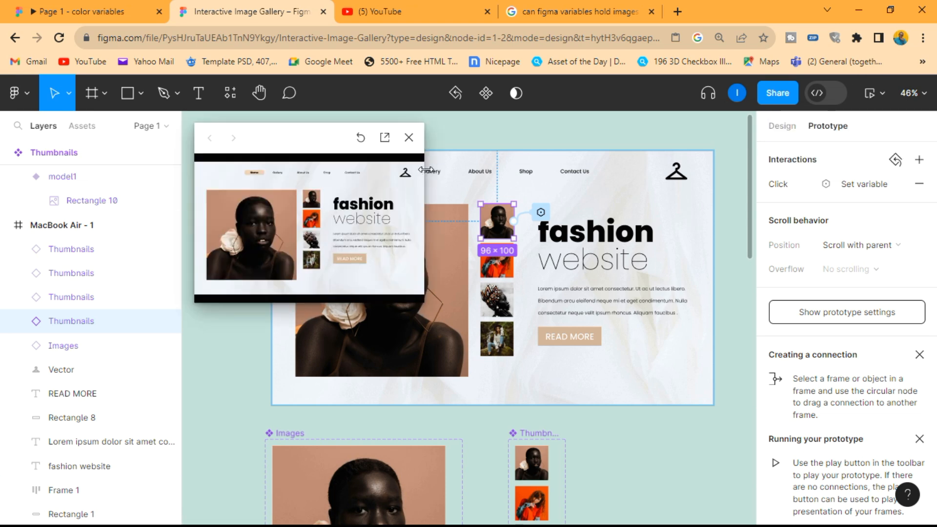
pyautogui.moveTo(426, 170); pyautogui.dragTo(738, 215)
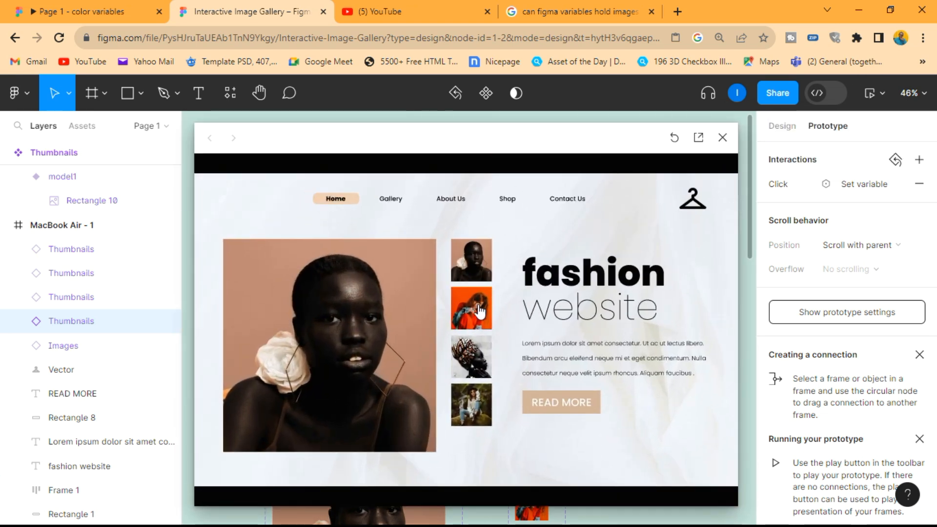
# Step: Test the gallery in the preview by activating all four thumbnails repeatedly in forward and reverse order, finishing on the first one
pyautogui.click(479, 311)
pyautogui.click(471, 359)
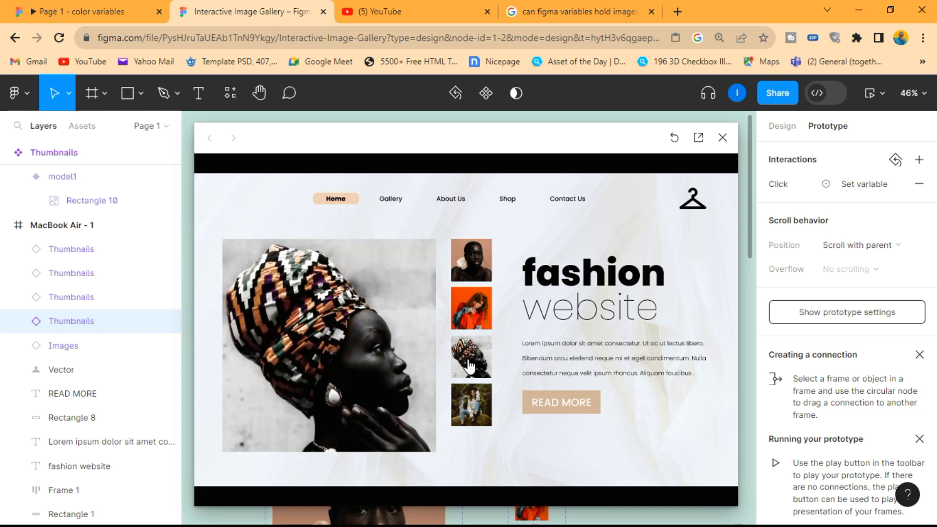
pyautogui.click(474, 409)
pyautogui.click(469, 263)
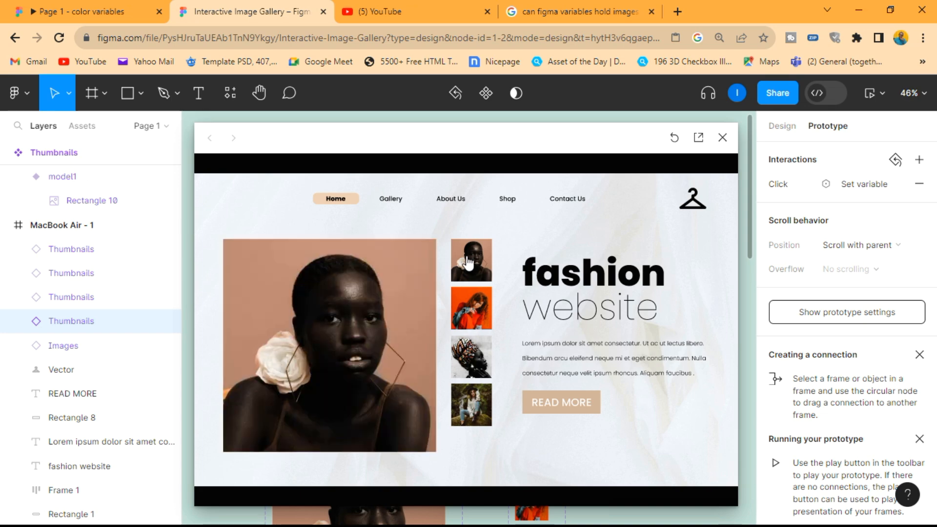
pyautogui.click(478, 310)
pyautogui.click(477, 363)
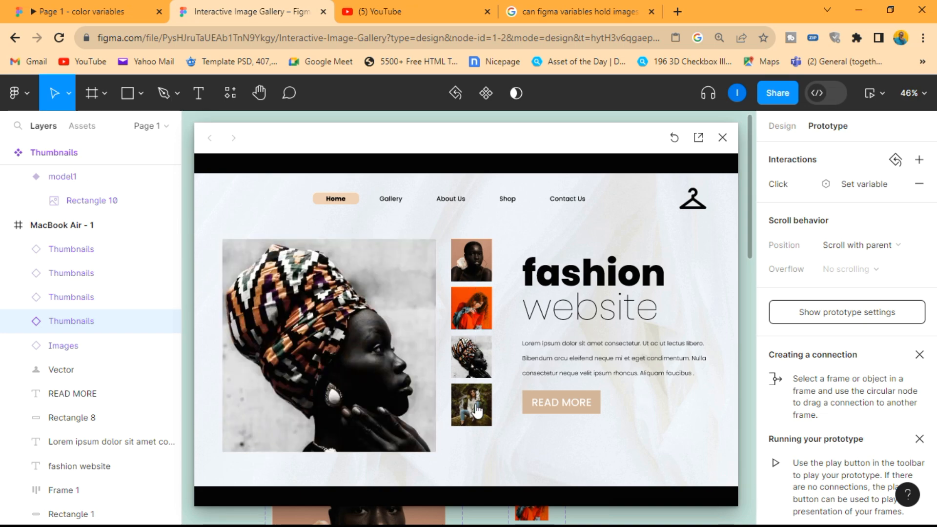
pyautogui.click(476, 408)
pyautogui.click(471, 369)
pyautogui.click(466, 315)
pyautogui.click(473, 264)
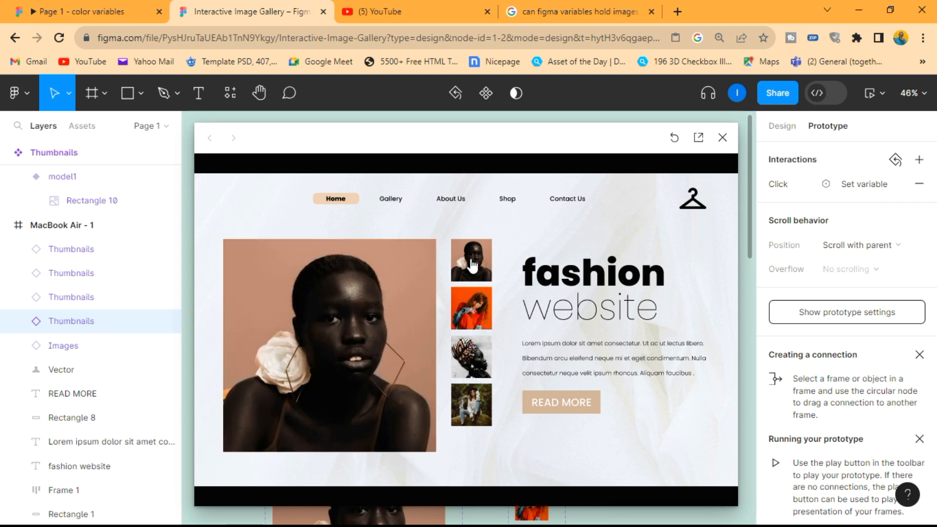
pyautogui.click(476, 319)
pyautogui.click(478, 369)
pyautogui.click(477, 408)
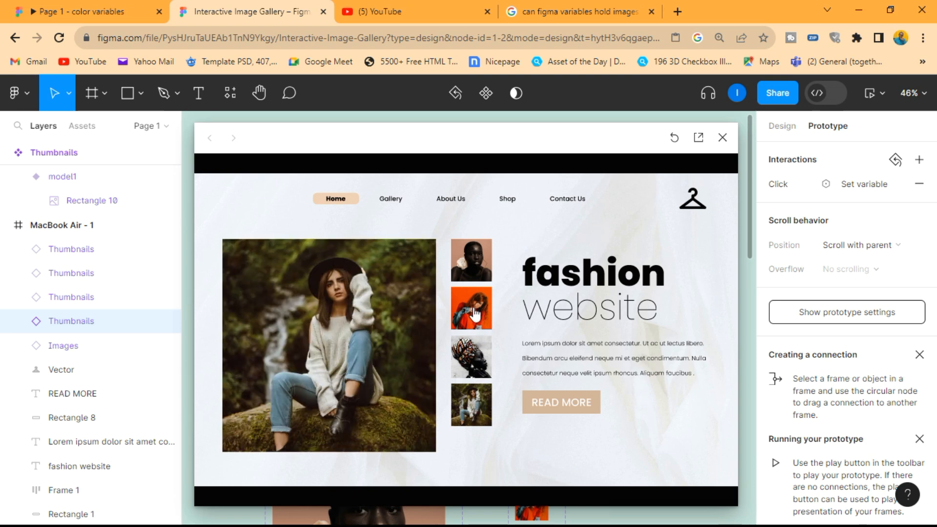
pyautogui.click(475, 273)
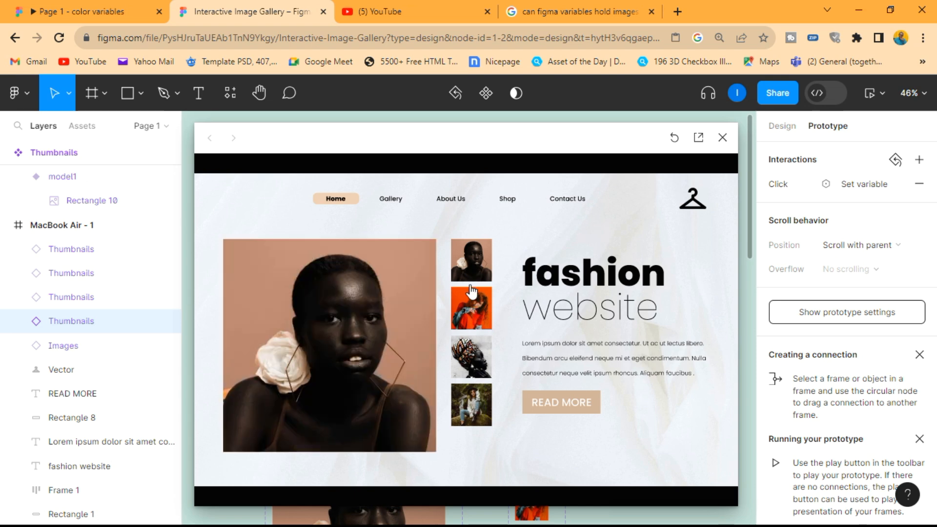
pyautogui.click(469, 322)
pyautogui.click(473, 370)
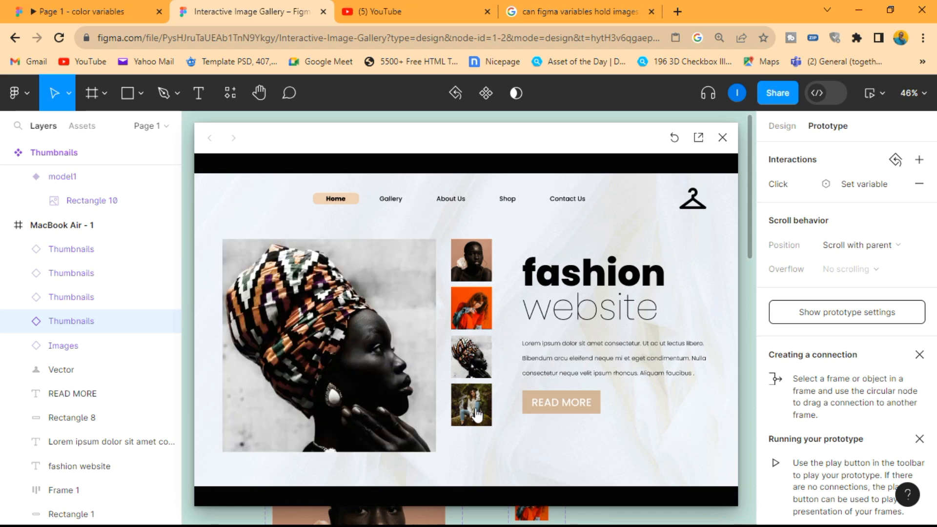
pyautogui.click(477, 412)
pyautogui.click(467, 370)
pyautogui.click(470, 317)
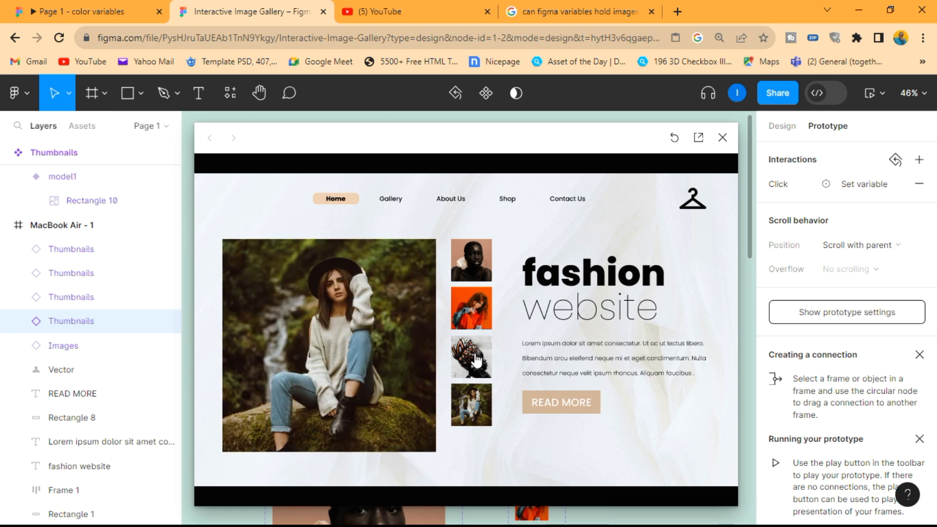
pyautogui.click(477, 362)
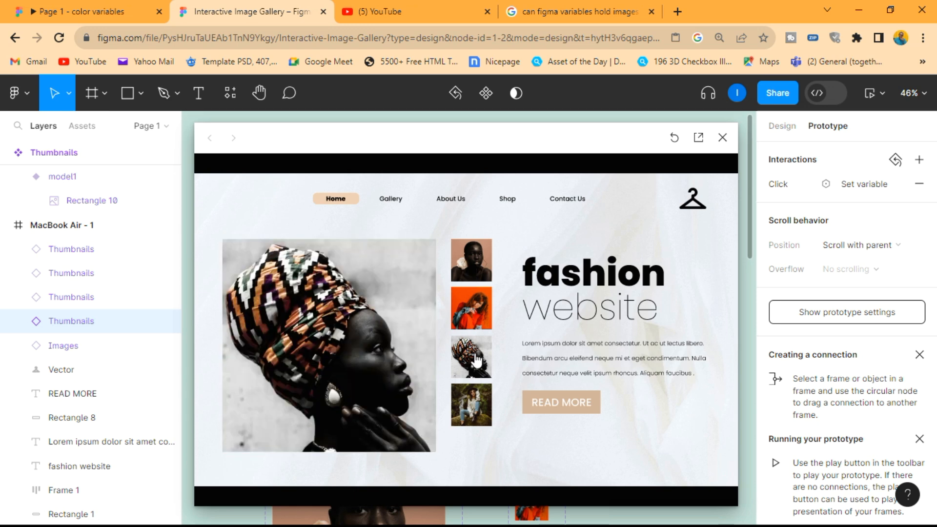
pyautogui.click(481, 404)
pyautogui.click(481, 373)
pyautogui.click(483, 318)
pyautogui.click(475, 277)
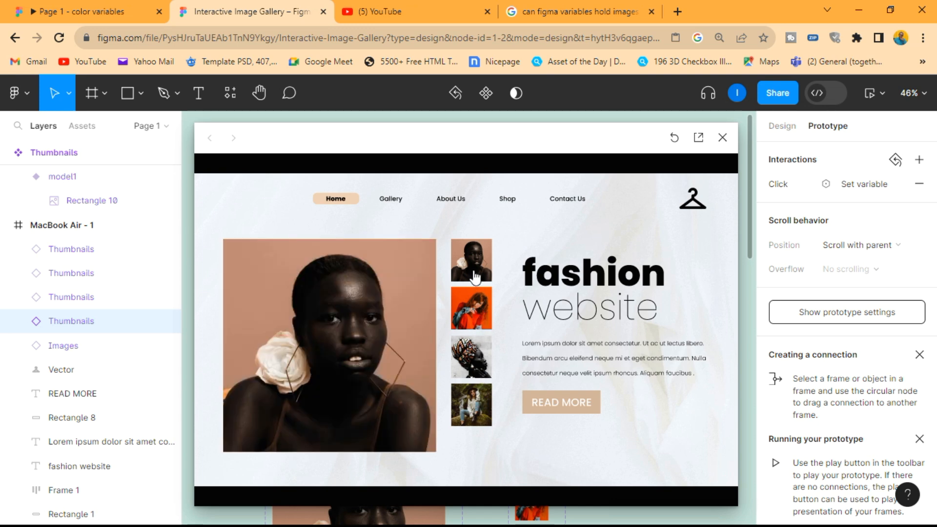